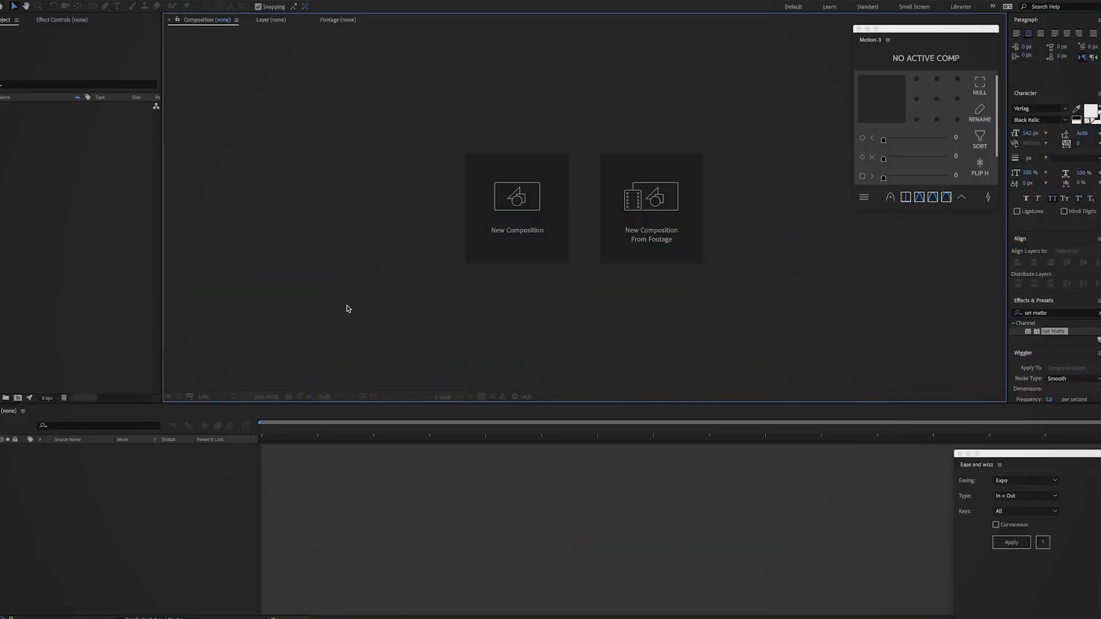
# Step: Create Comp 1 as a 2400 × 1400 px, 25 fps composition, replacing the initial 1920 × 1080 entry
pyautogui.click(513, 221)
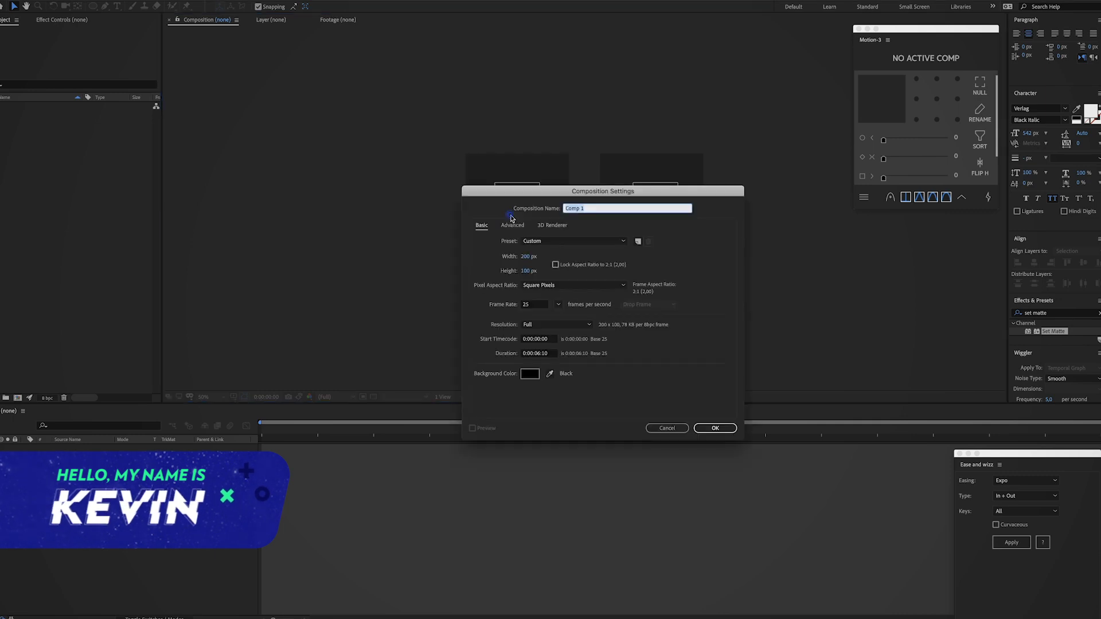
pyautogui.click(528, 259)
pyautogui.write('1920')
pyautogui.press('Tab')
pyautogui.write('1080')
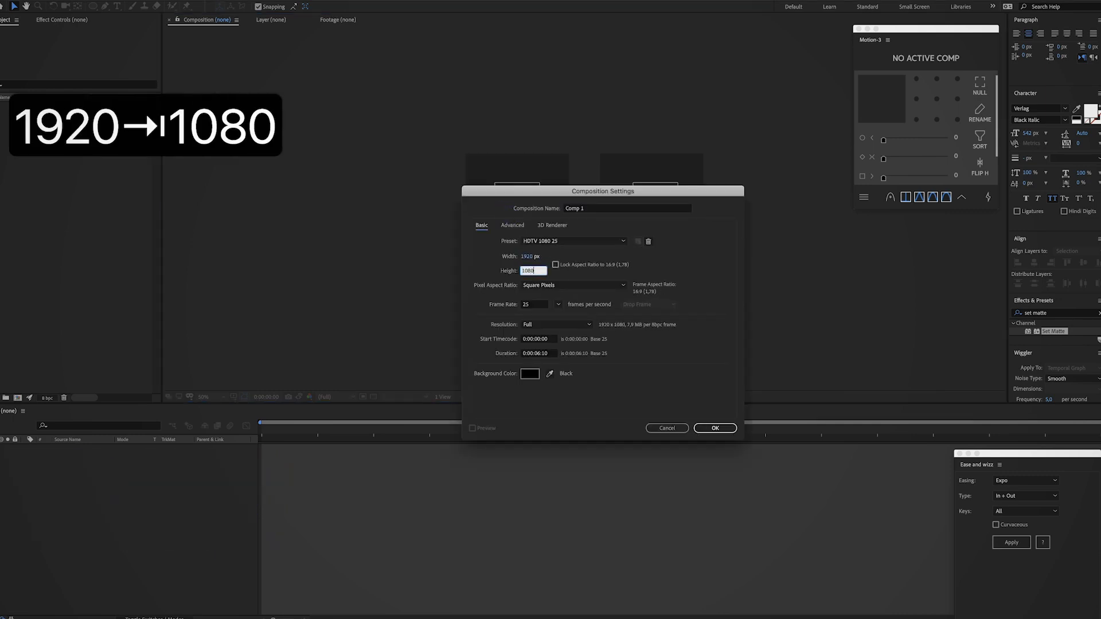
pyautogui.click(530, 257)
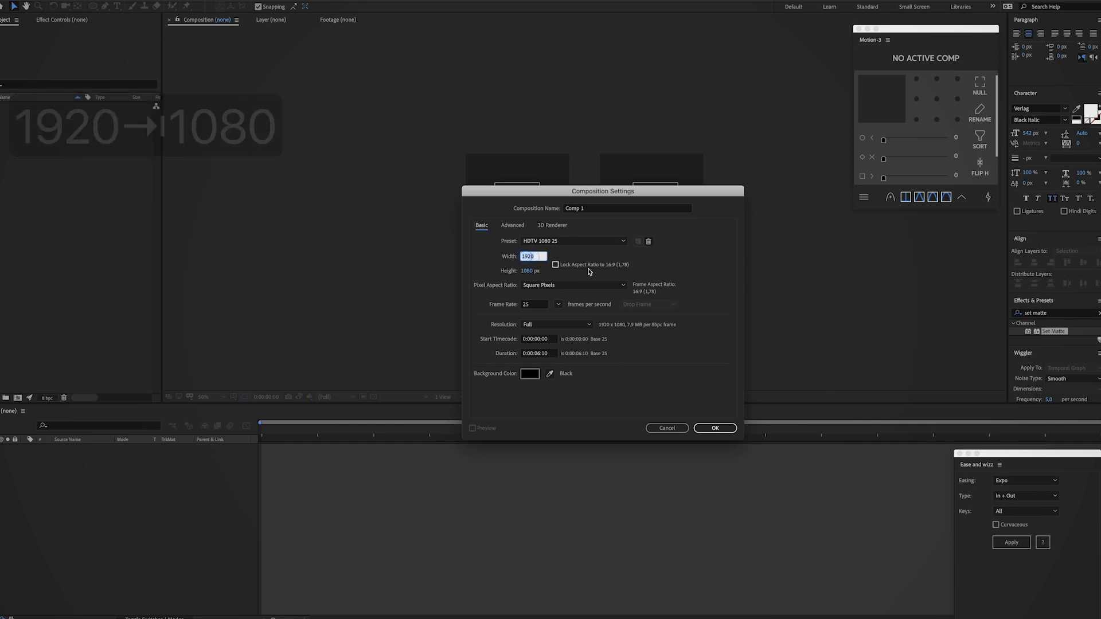
pyautogui.write('2400')
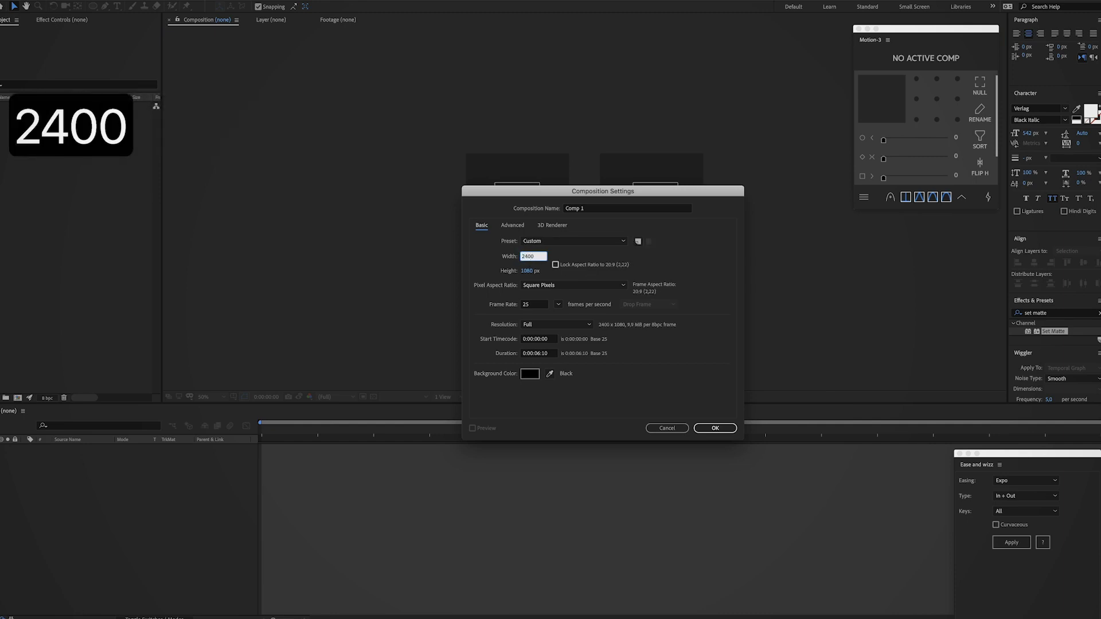
pyautogui.press('Tab')
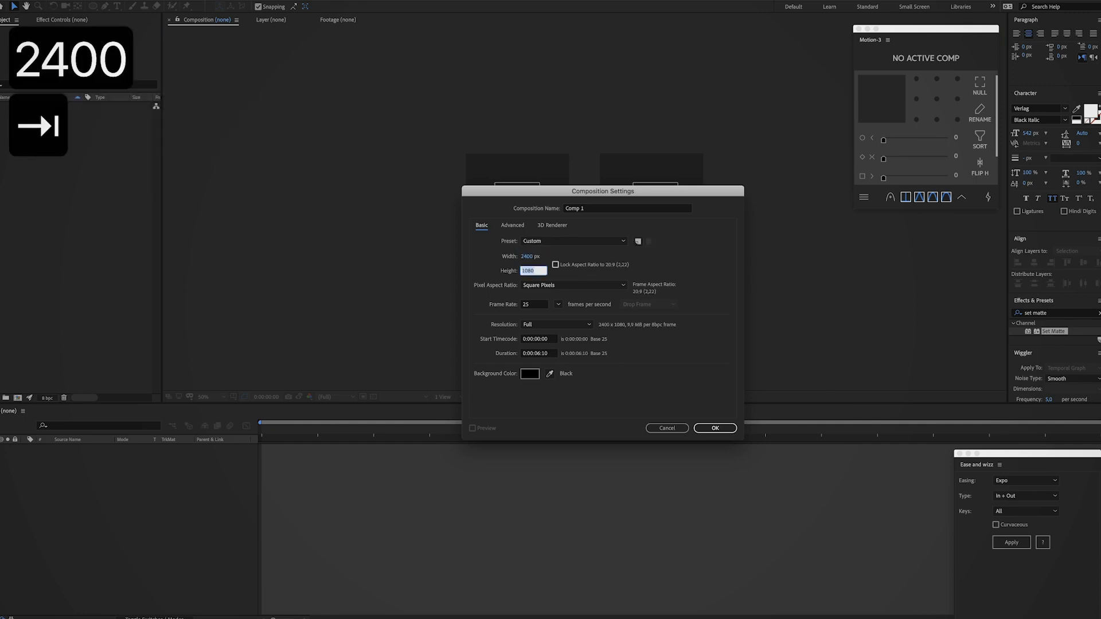
pyautogui.write('1400')
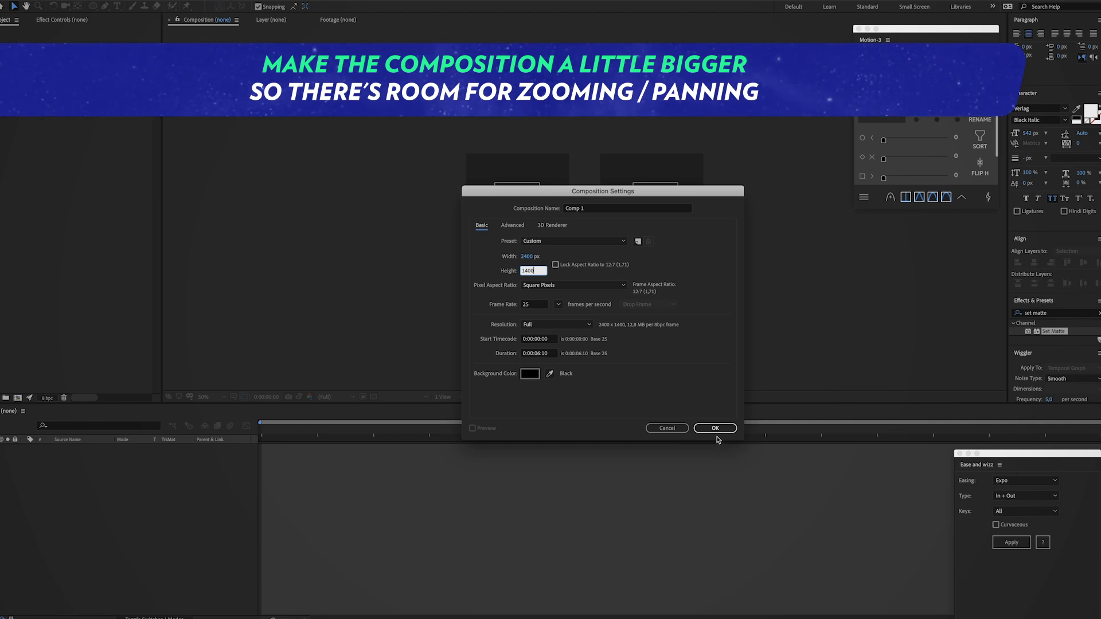
pyautogui.click(715, 428)
pyautogui.click(90, 242)
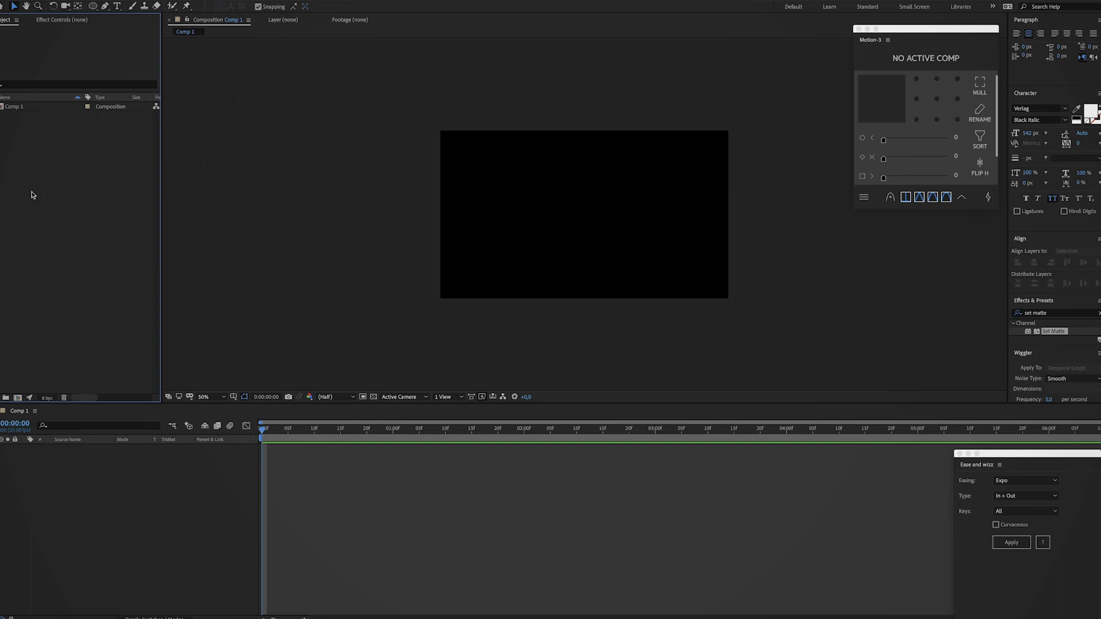
# Step: Add the imported drone footage to Comp 1, preview it, and mute its audio
pyautogui.rightClick(31, 195)
pyautogui.moveTo(63, 236)
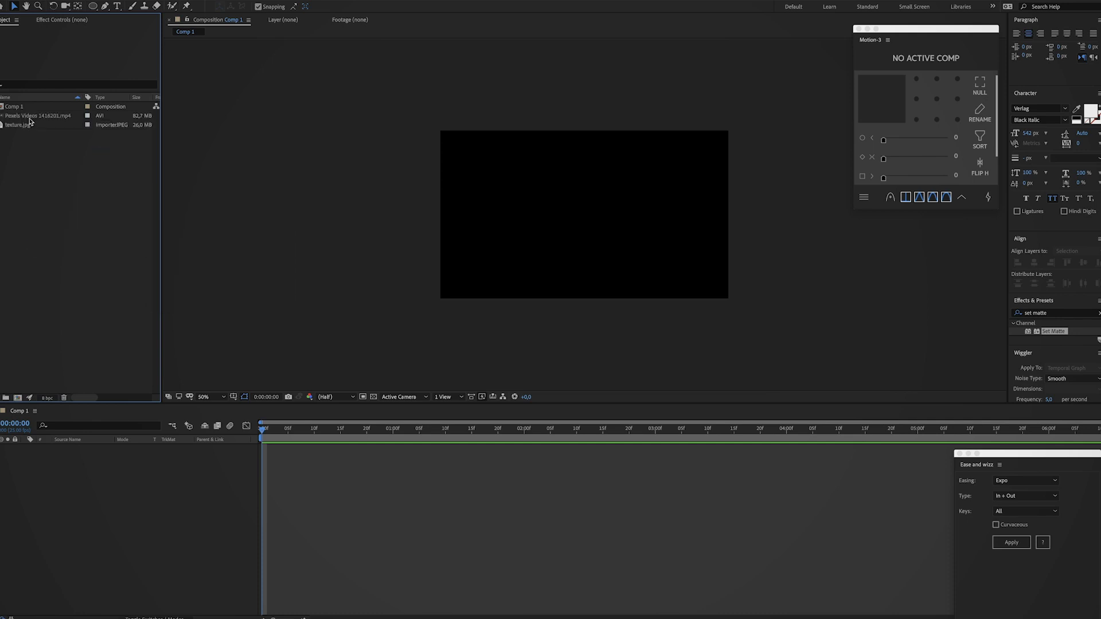
pyautogui.click(29, 117)
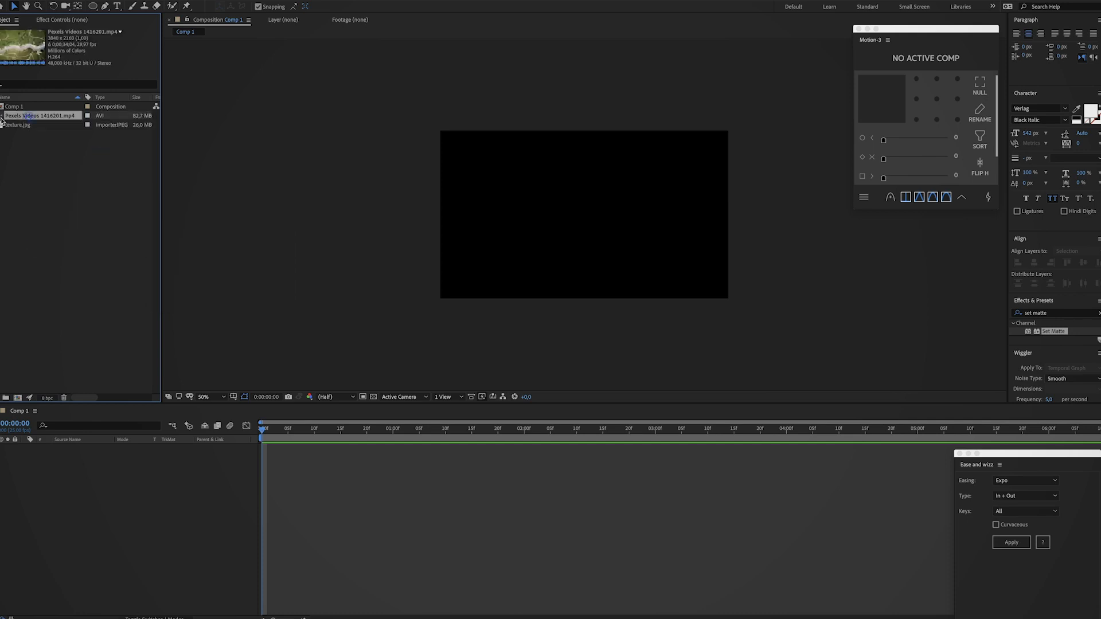
pyautogui.moveTo(32, 119); pyautogui.dragTo(98, 504)
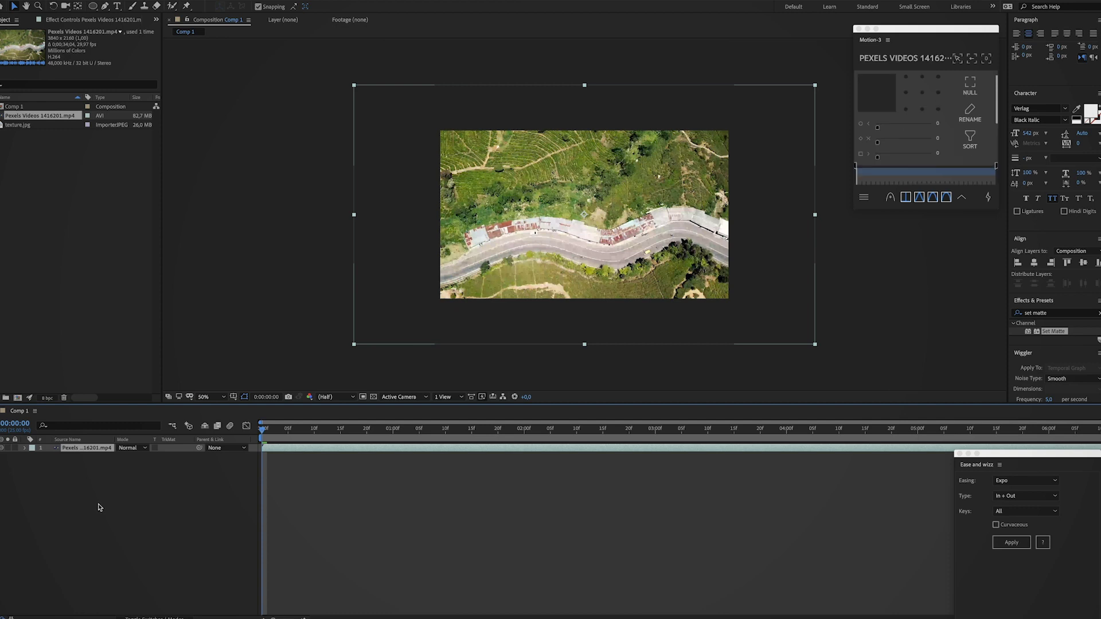
pyautogui.moveTo(274, 433); pyautogui.dragTo(605, 431)
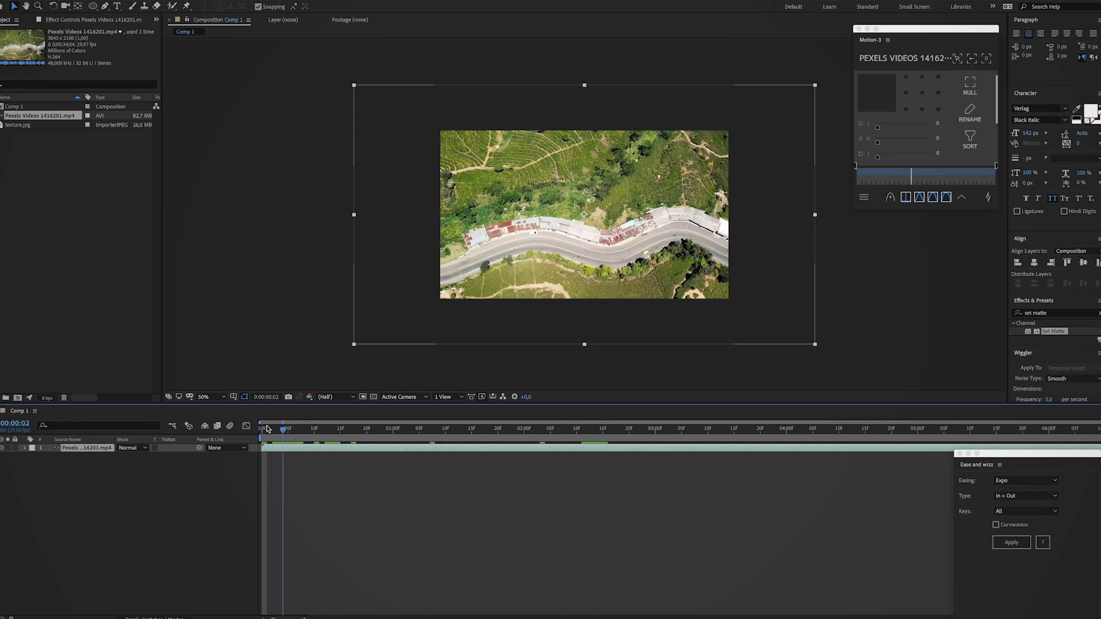
pyautogui.press('space')
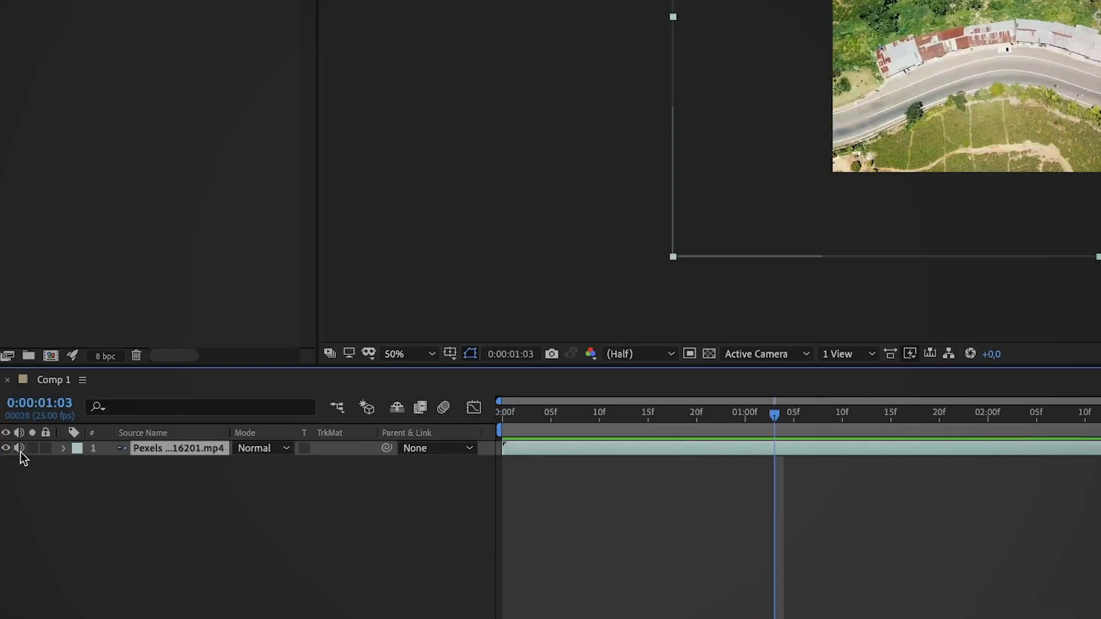
pyautogui.click(19, 449)
pyautogui.click(222, 494)
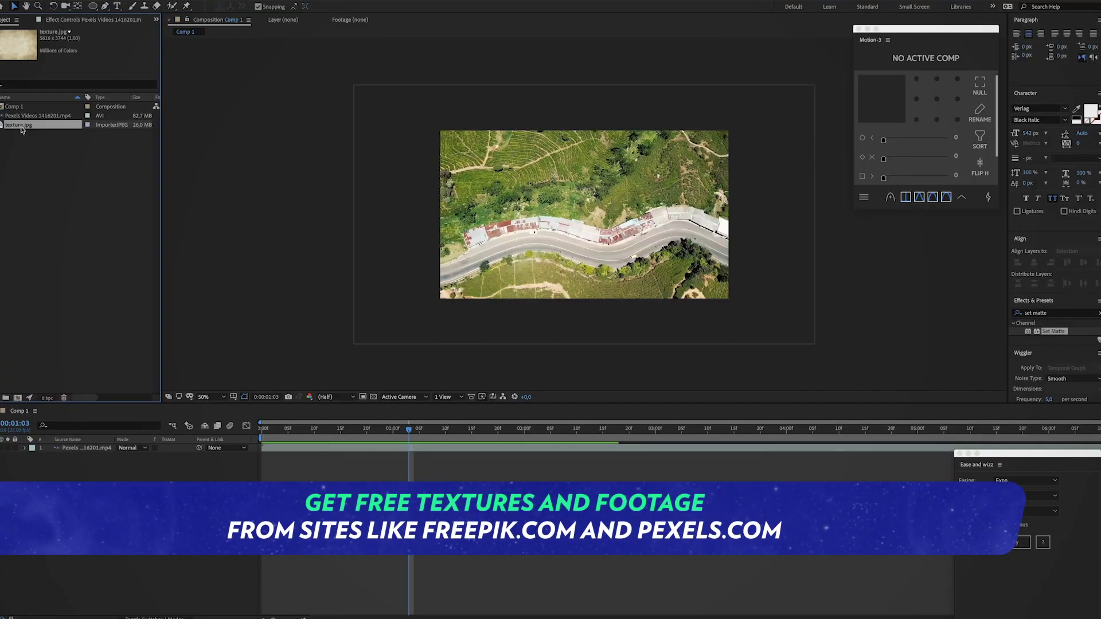
# Step: Place texture.jpg above the footage and scale it down to 60%
pyautogui.moveTo(21, 129); pyautogui.dragTo(72, 450)
pyautogui.click(24, 448)
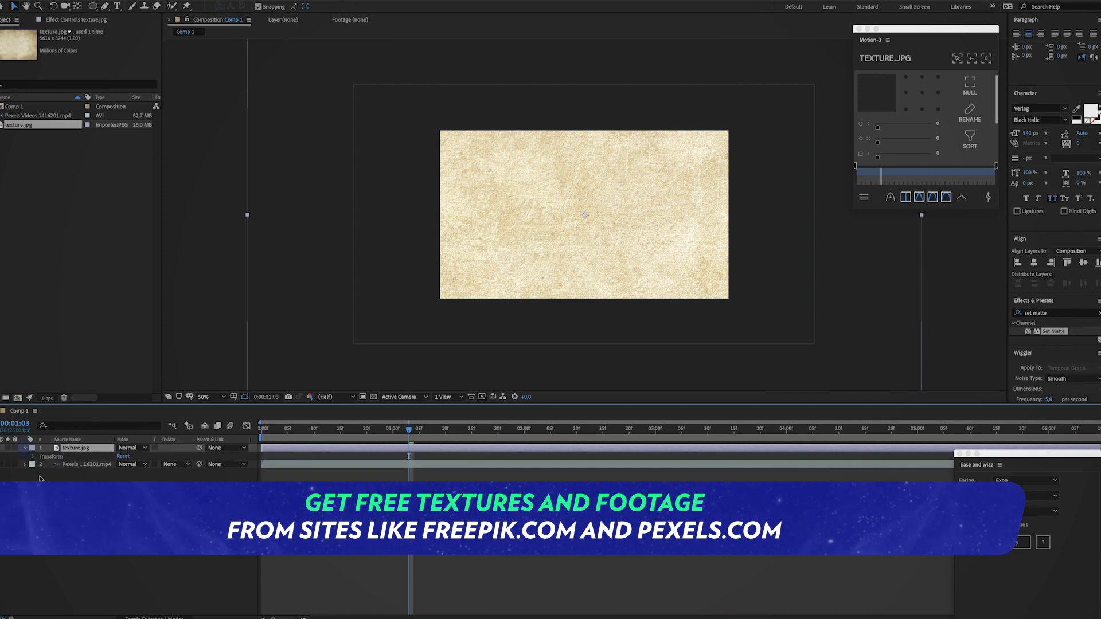
pyautogui.click(35, 458)
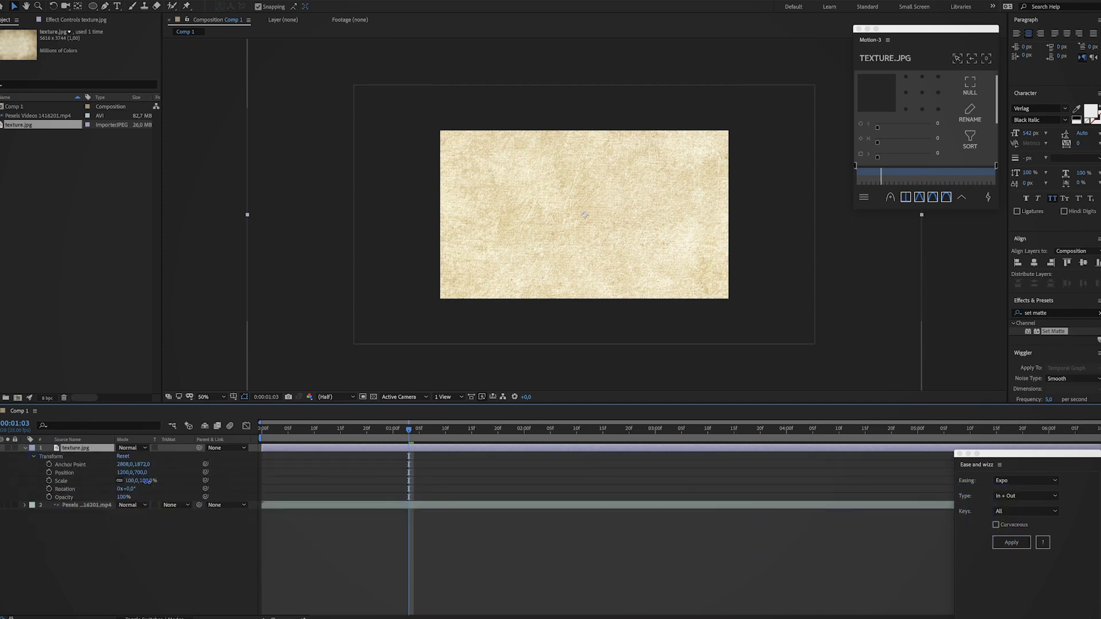
pyautogui.moveTo(147, 480); pyautogui.dragTo(130, 486)
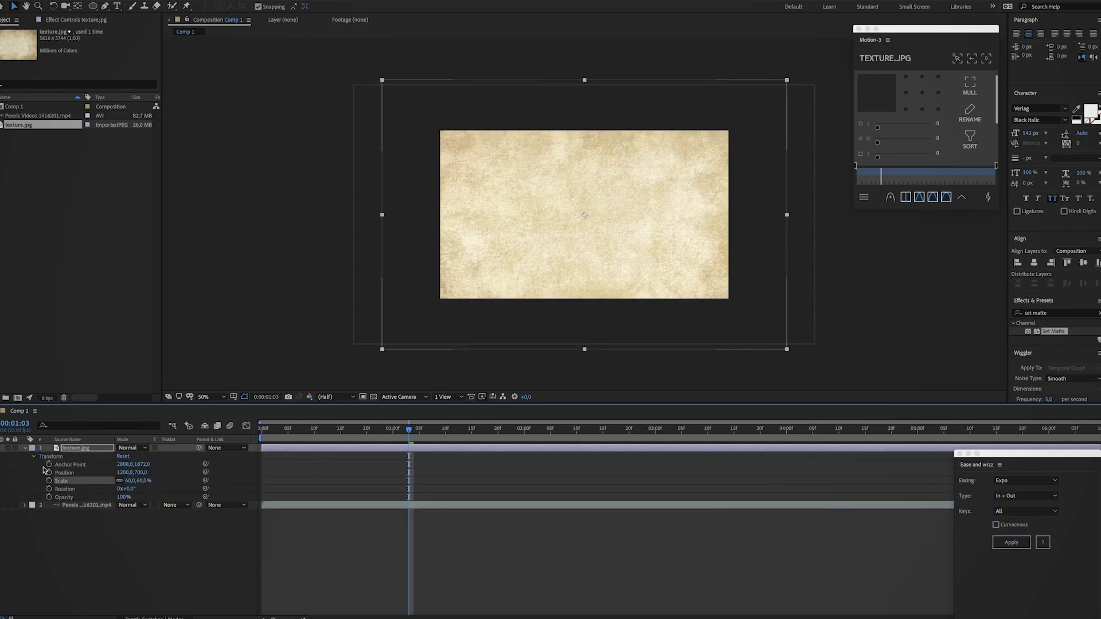
pyautogui.click(25, 448)
pyautogui.click(104, 524)
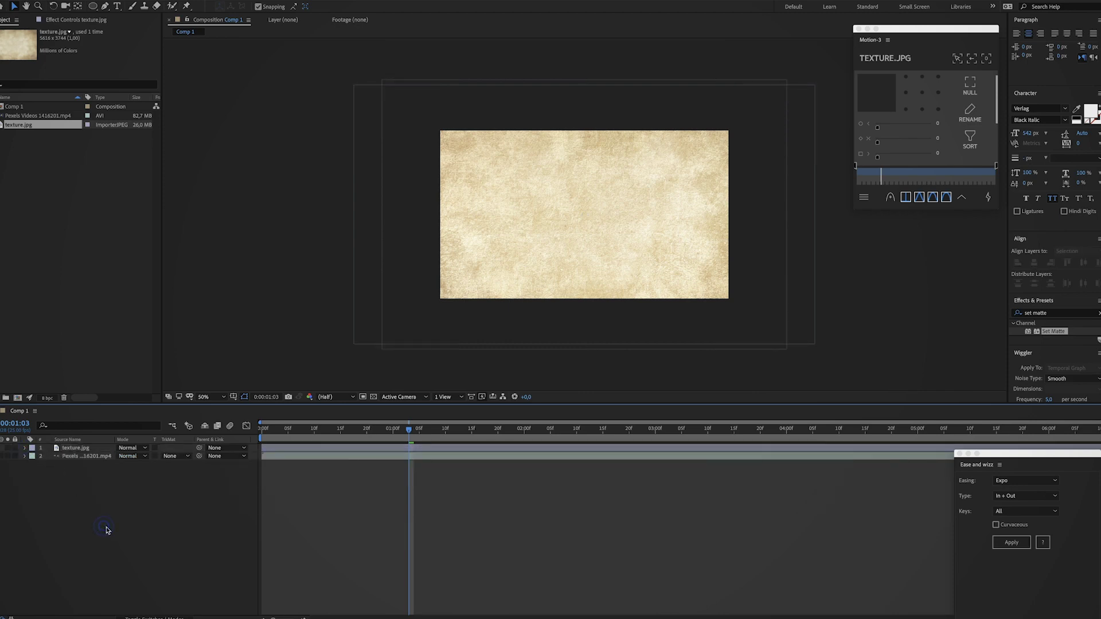
# Step: Add a comp-sized black solid layer on top of the composition
pyautogui.rightClick(100, 482)
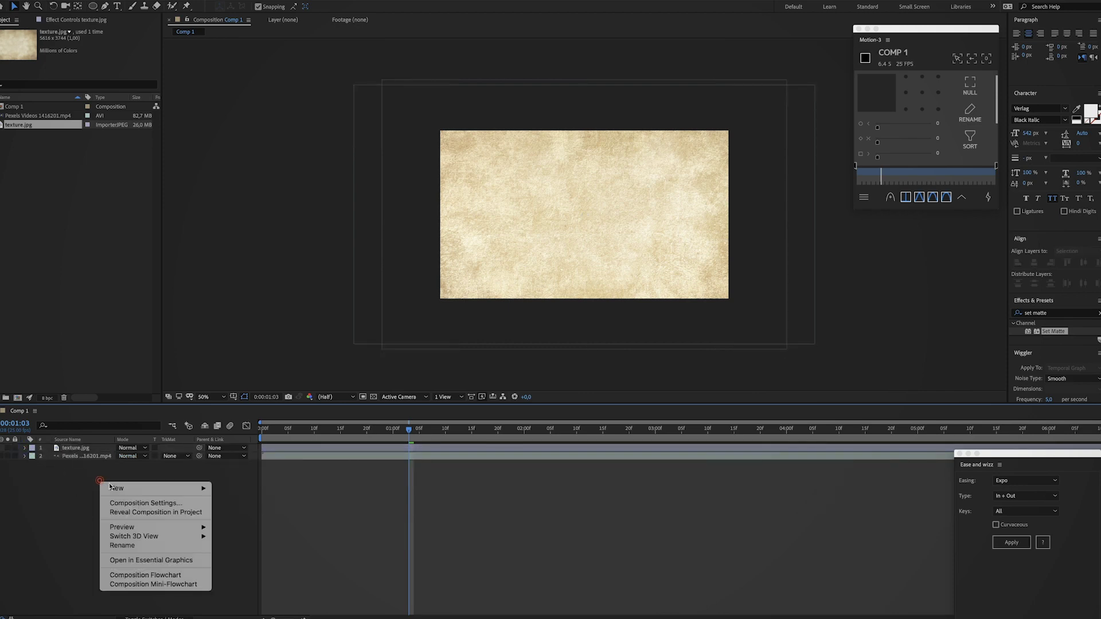
pyautogui.moveTo(195, 488)
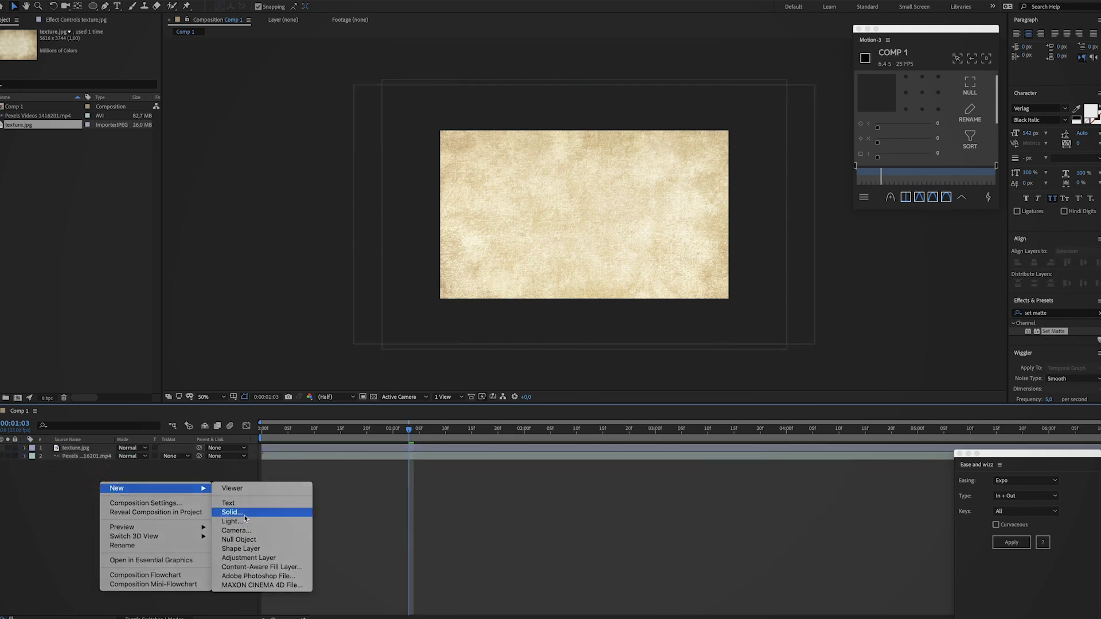
pyautogui.click(232, 512)
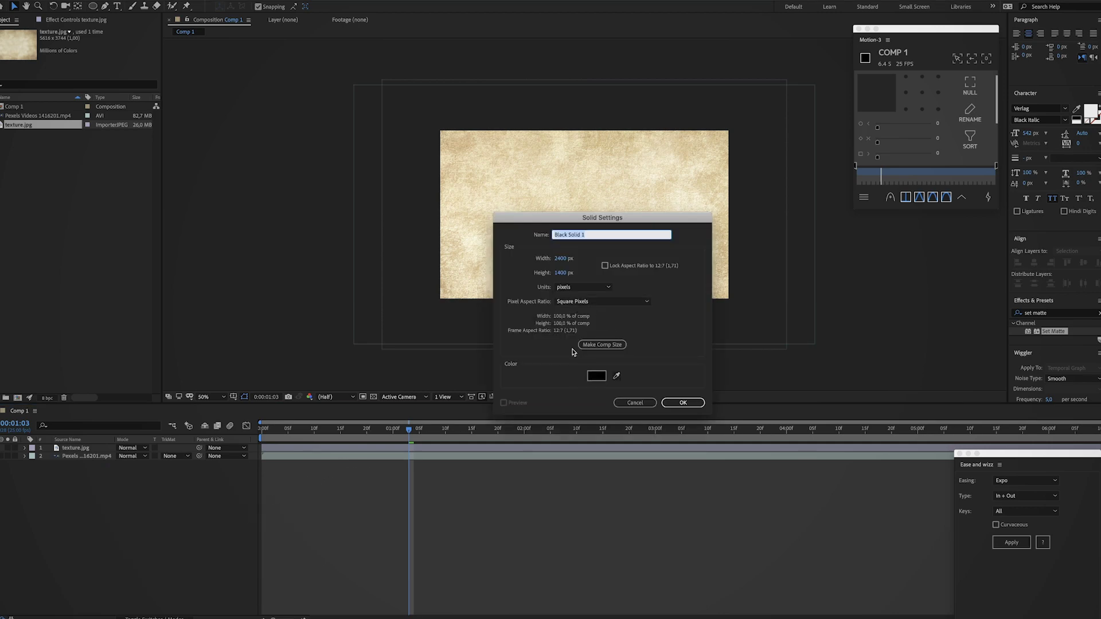
pyautogui.click(683, 403)
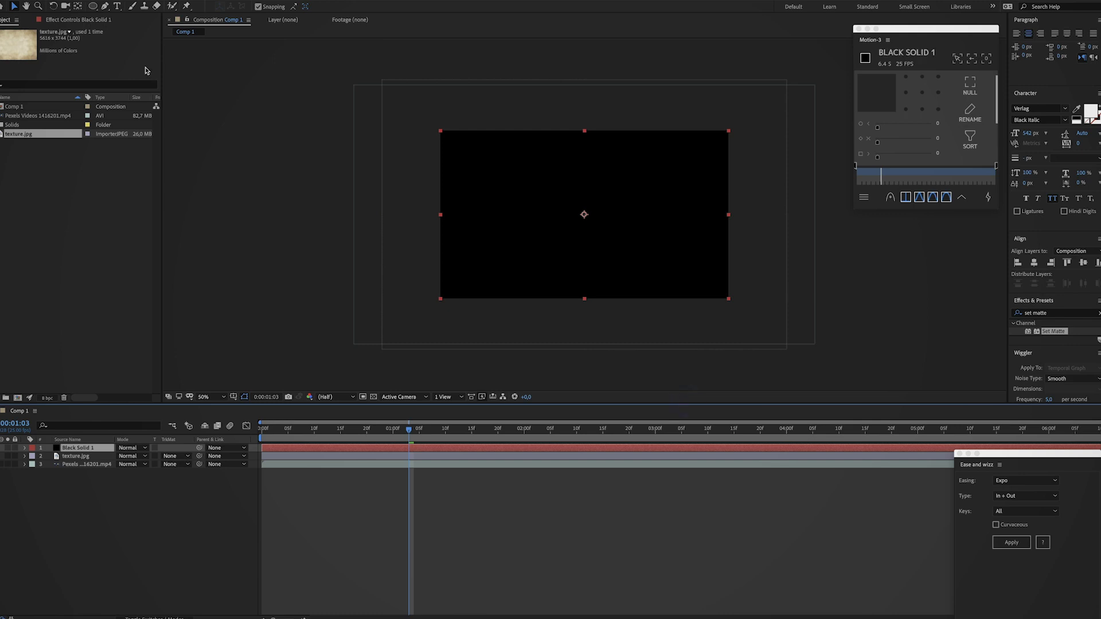
# Step: Give the black solid an ellipse mask and invert it so the paper shows inside
pyautogui.doubleClick(92, 9)
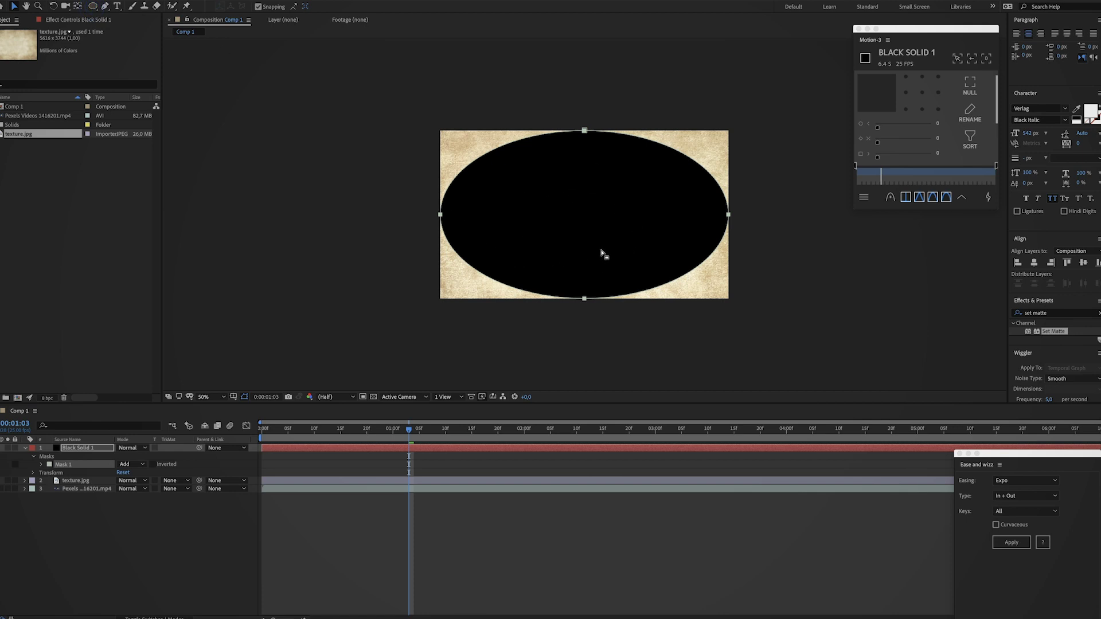
pyautogui.click(36, 463)
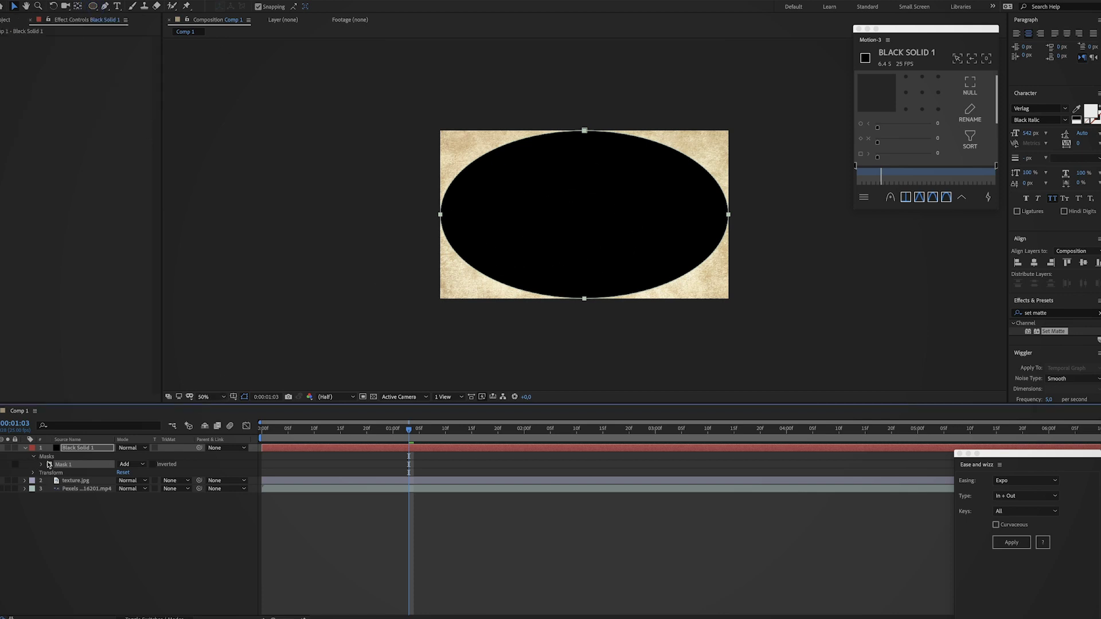
pyautogui.click(41, 465)
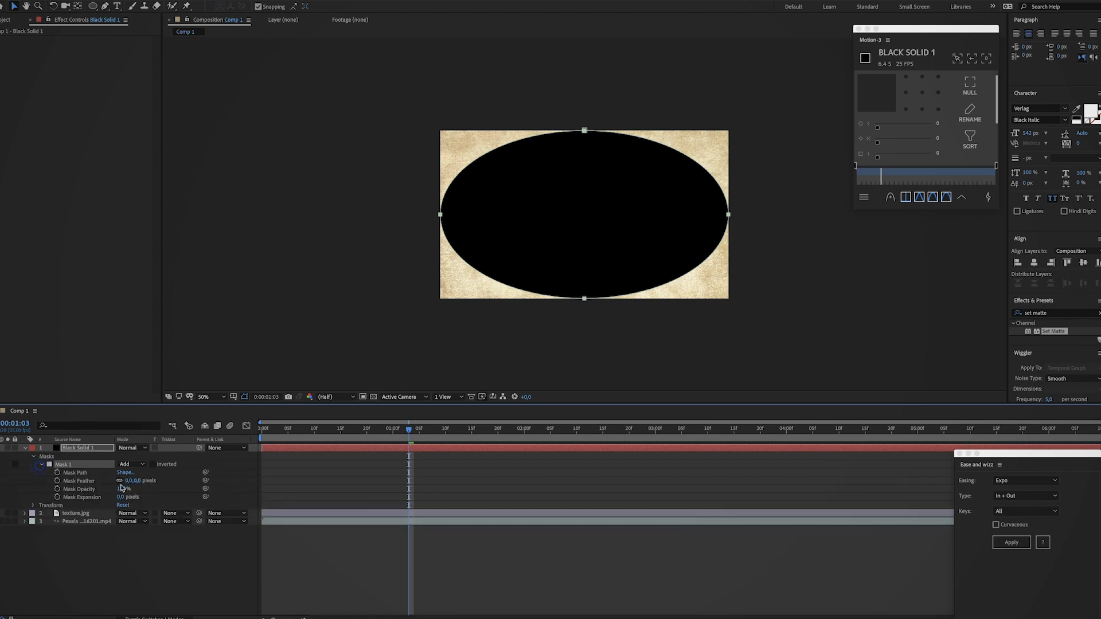
pyautogui.click(153, 464)
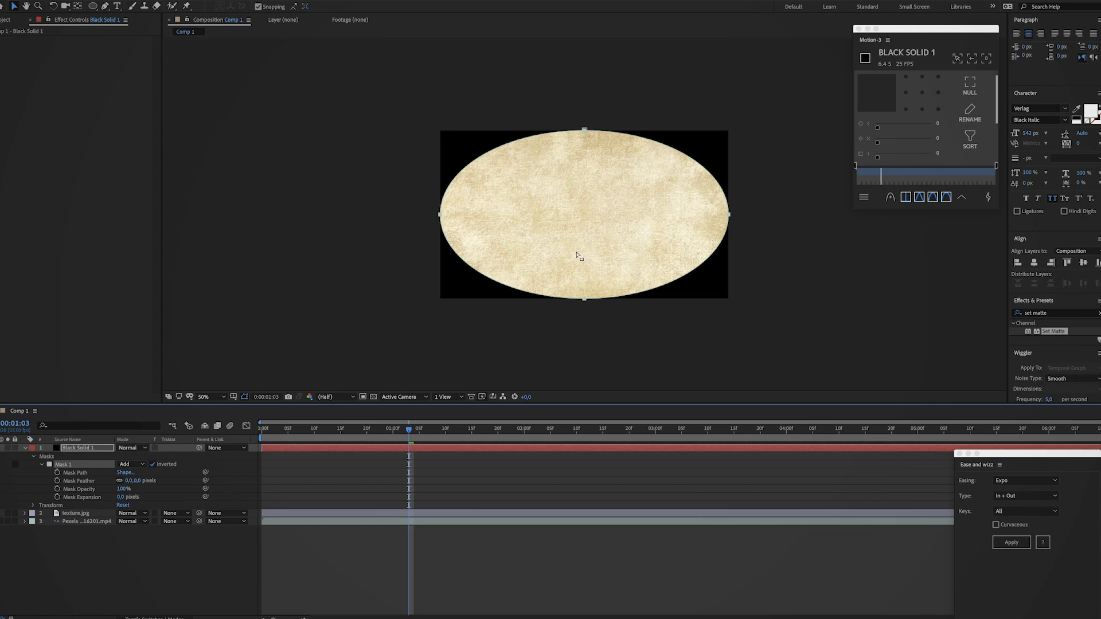
# Step: Apply Gaussian Blur to Black Solid 1 with Repeat Edge Pixels and Blurriness 500
pyautogui.click(1028, 314)
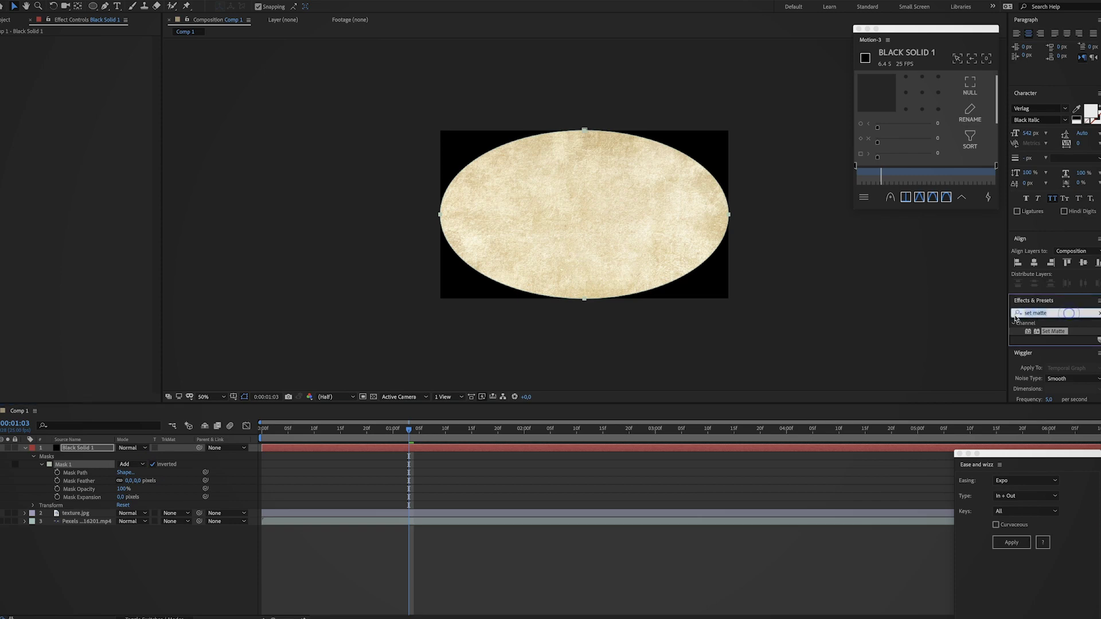
pyautogui.write('gaussian')
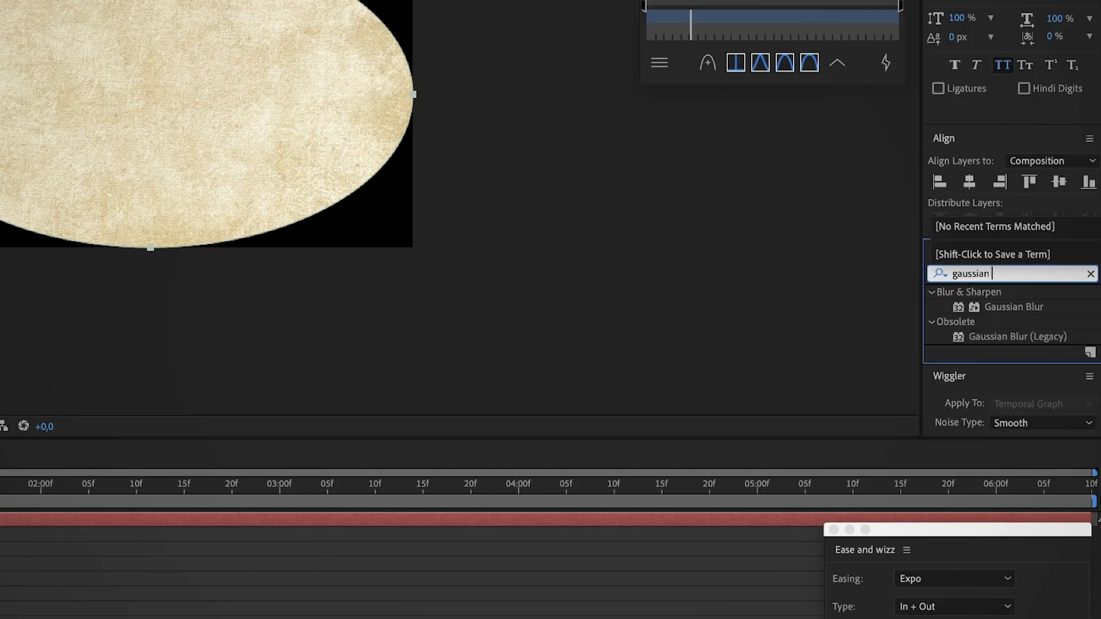
pyautogui.click(1010, 310)
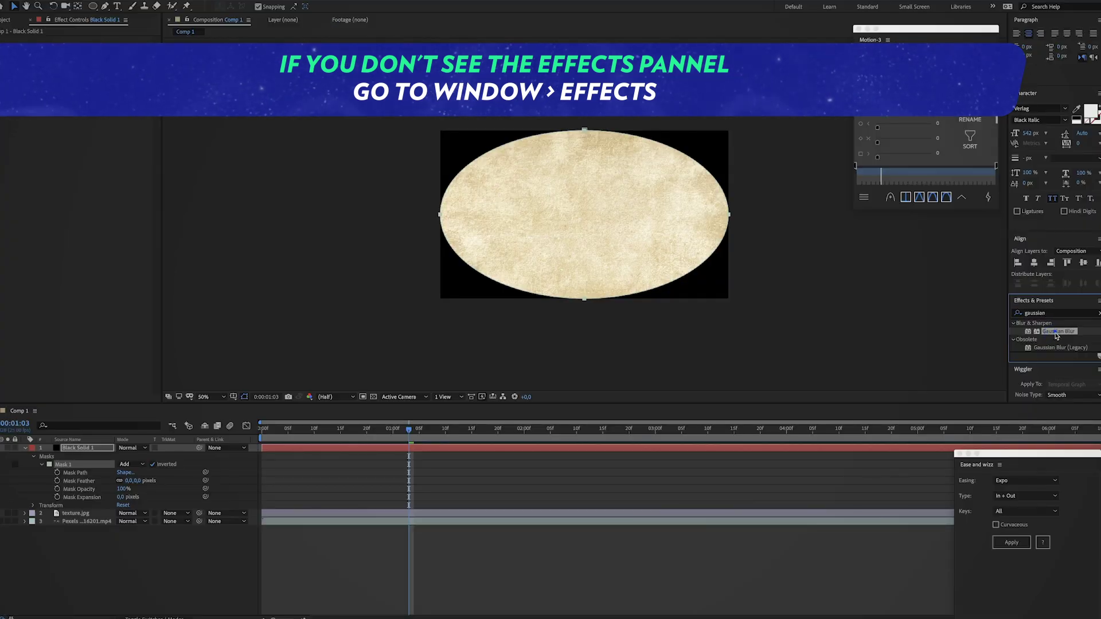
pyautogui.moveTo(1057, 332); pyautogui.dragTo(77, 449)
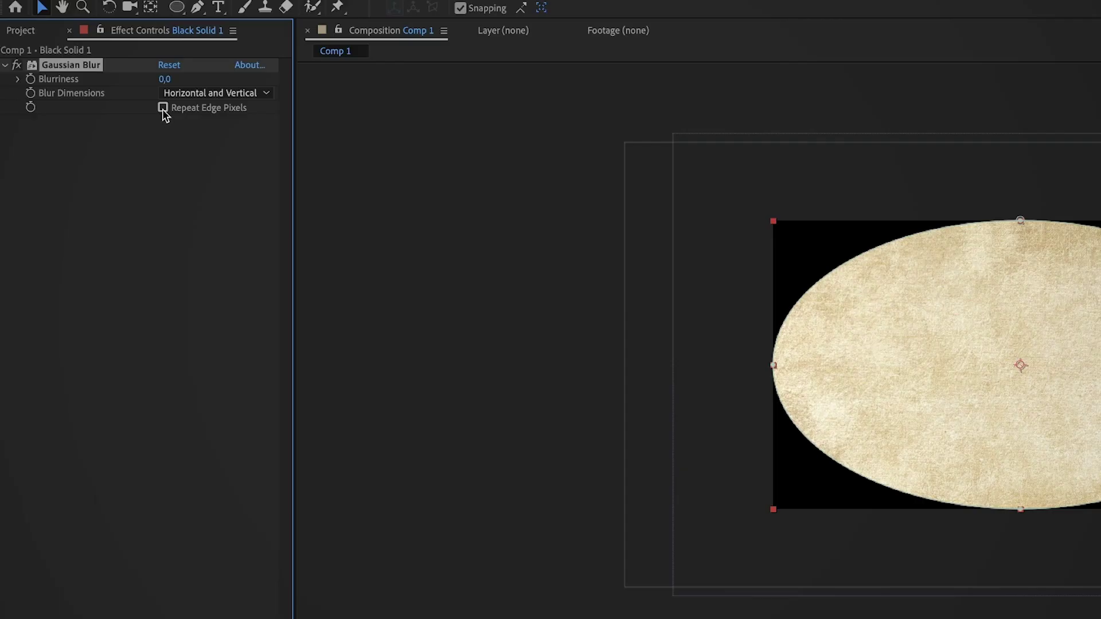
pyautogui.click(163, 108)
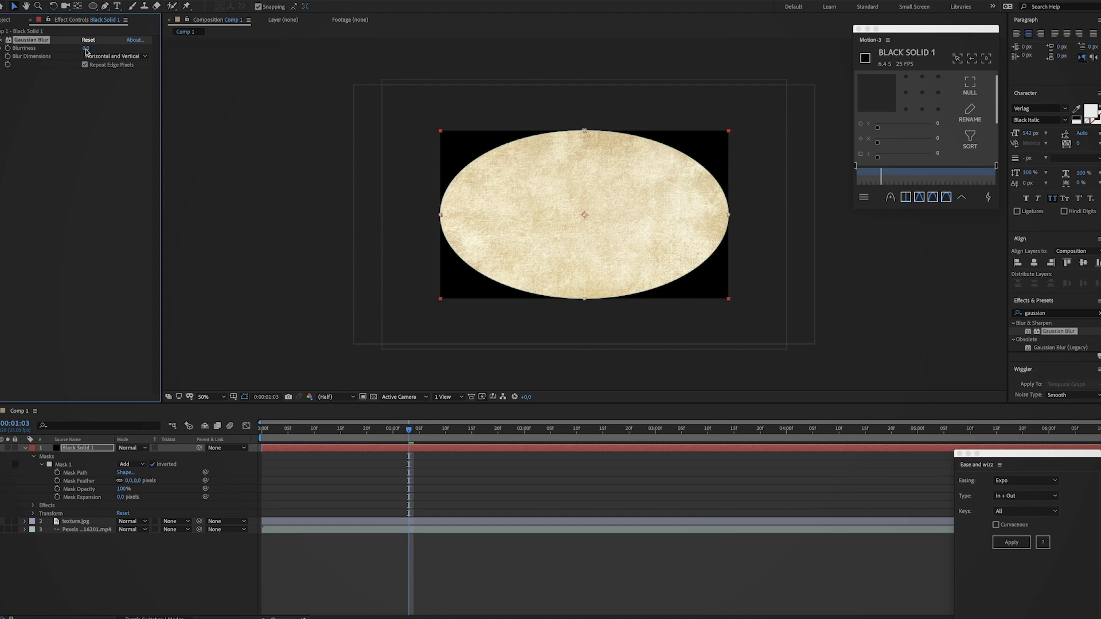
pyautogui.click(86, 49)
pyautogui.moveTo(138, 54); pyautogui.dragTo(387, 56)
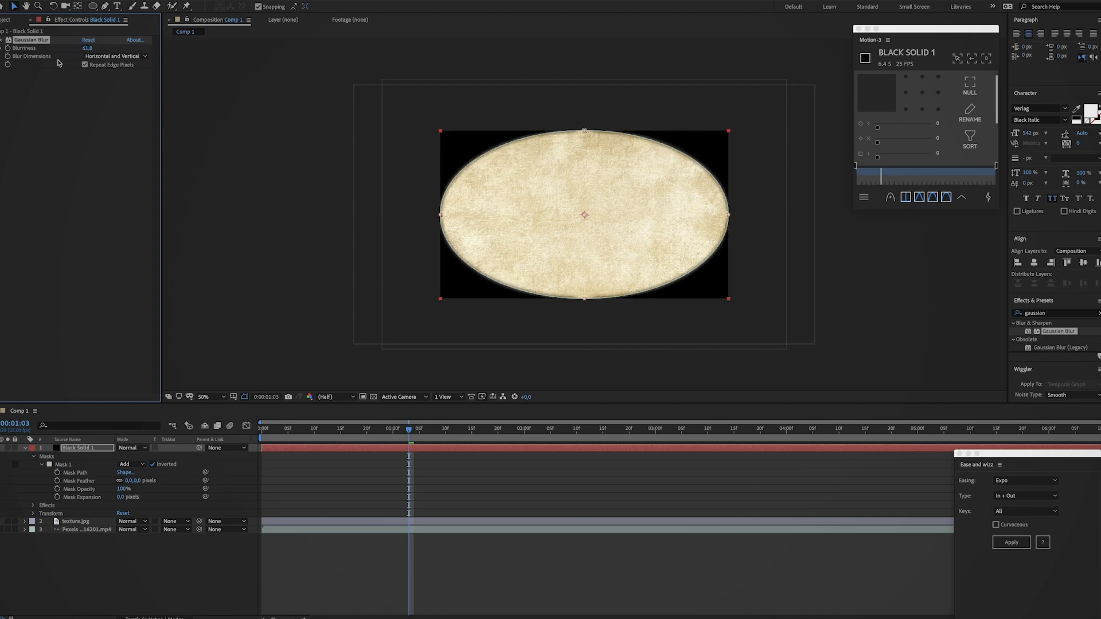
pyautogui.click(87, 49)
pyautogui.write('2000')
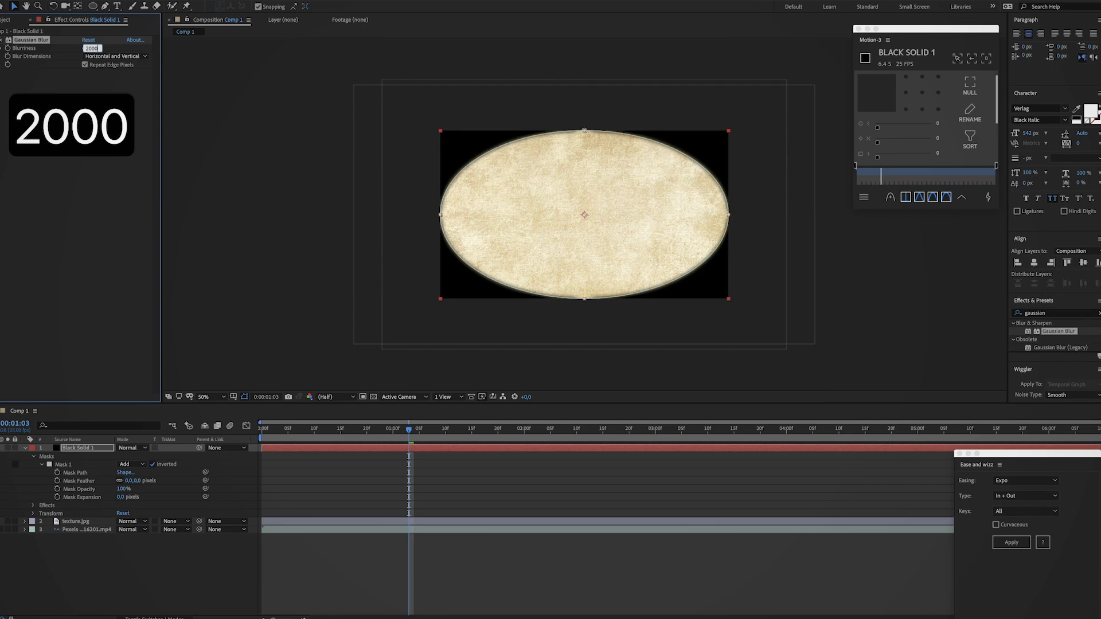
pyautogui.press('Return')
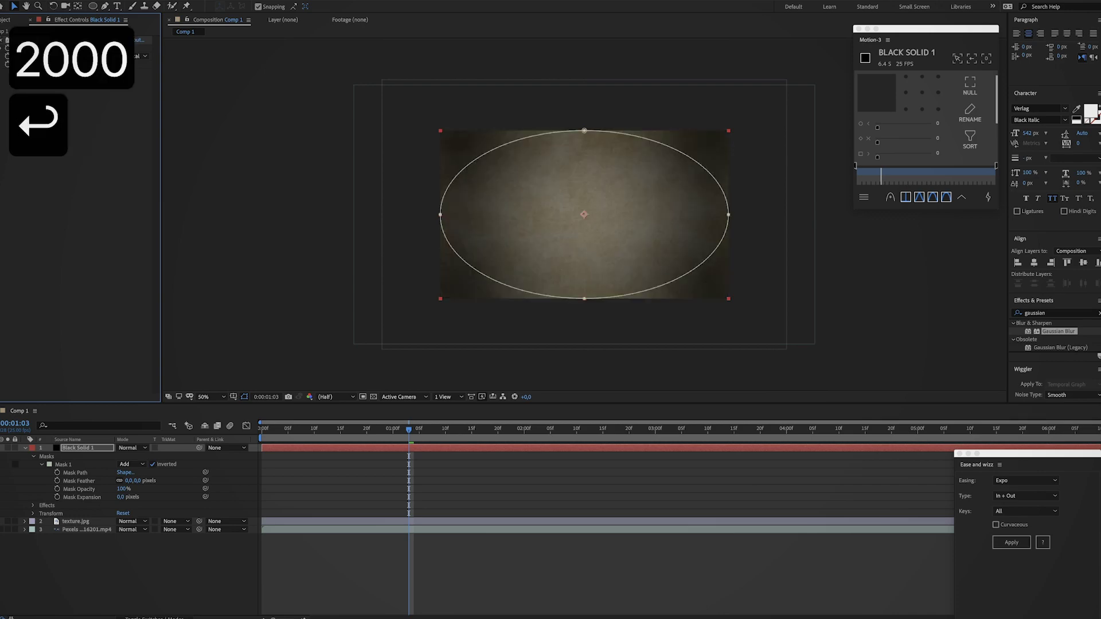
pyautogui.click(89, 48)
pyautogui.write('500')
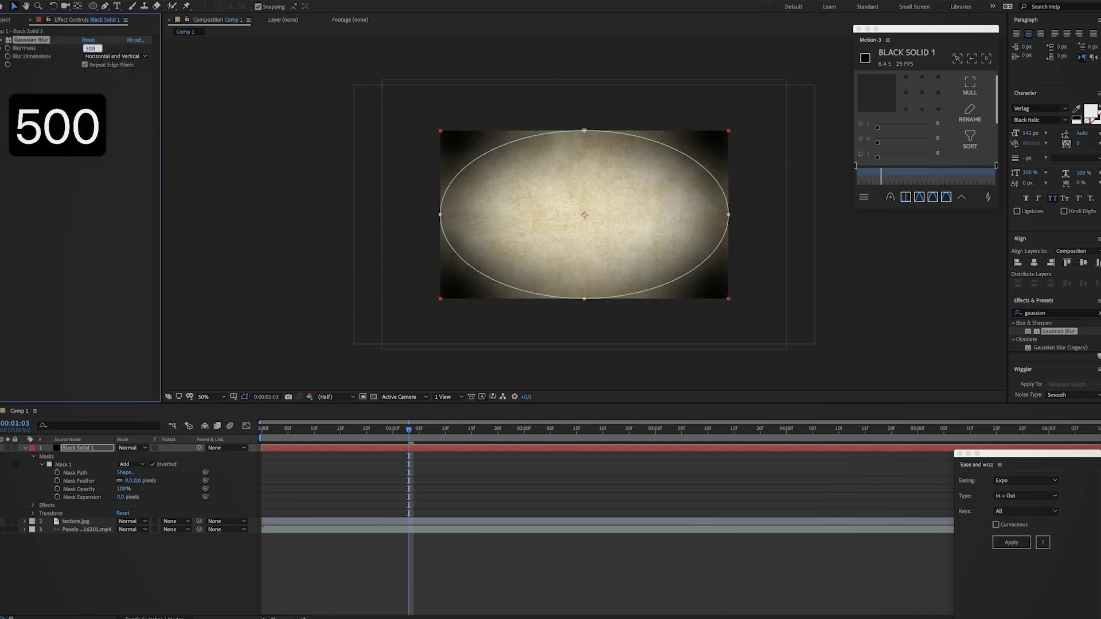
pyautogui.press('Return')
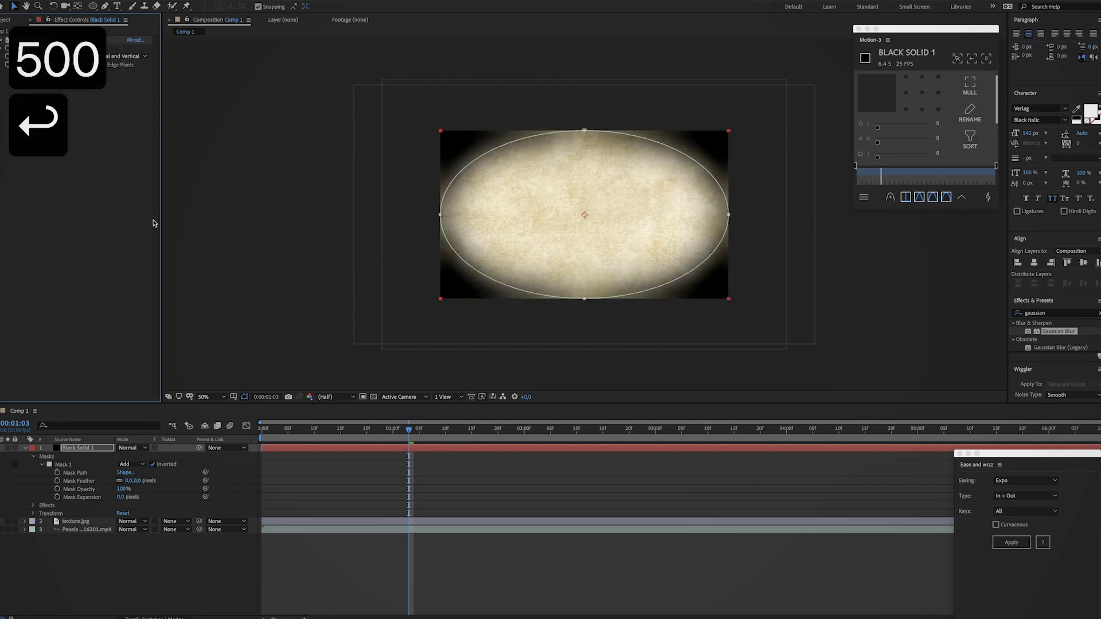
pyautogui.click(110, 185)
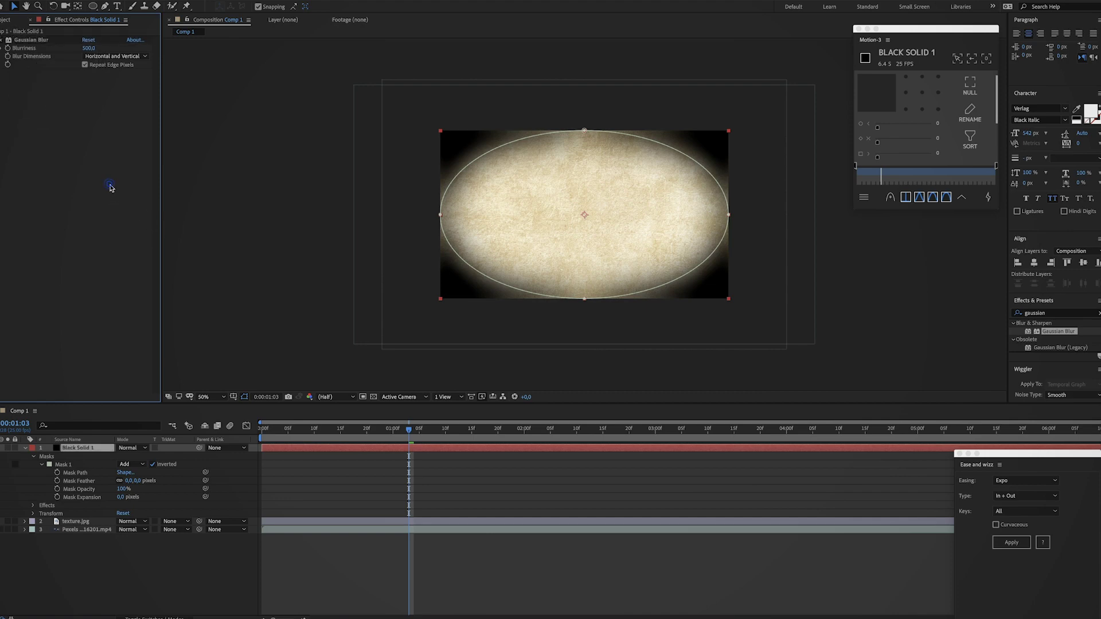
# Step: Set Black Solid 1 to Overlay blending mode at 70% opacity
pyautogui.click(130, 449)
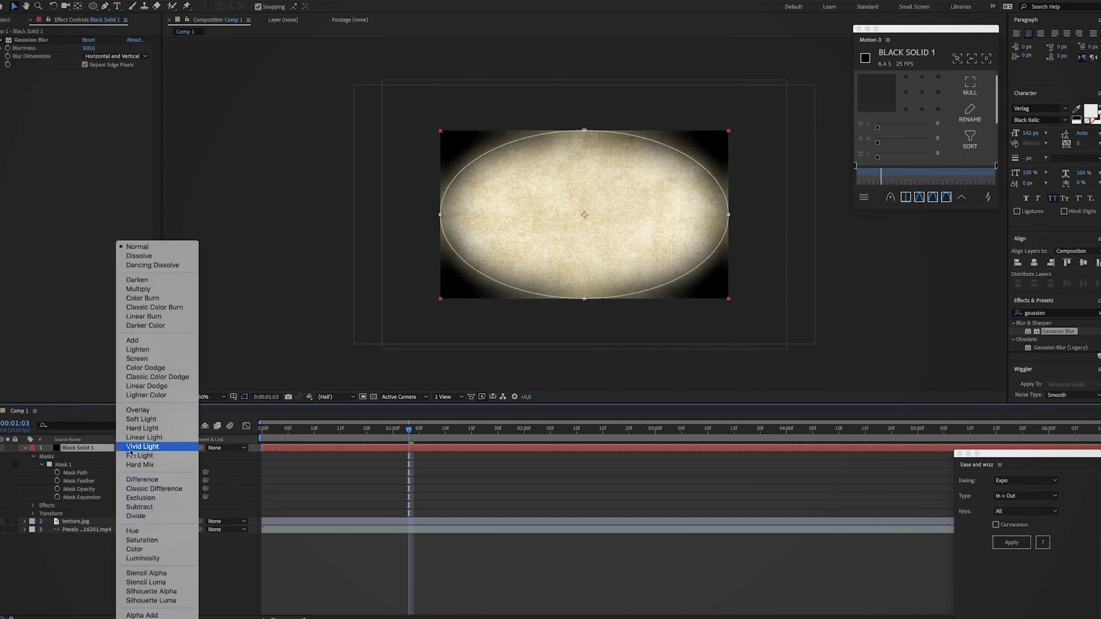
pyautogui.click(148, 415)
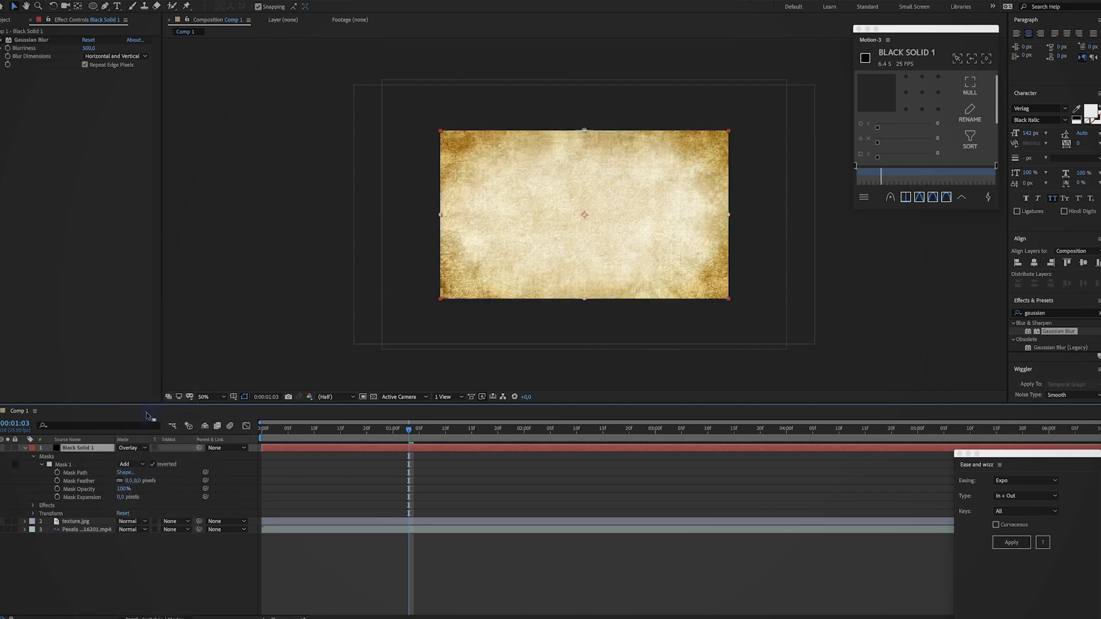
pyautogui.click(33, 514)
pyautogui.click(133, 554)
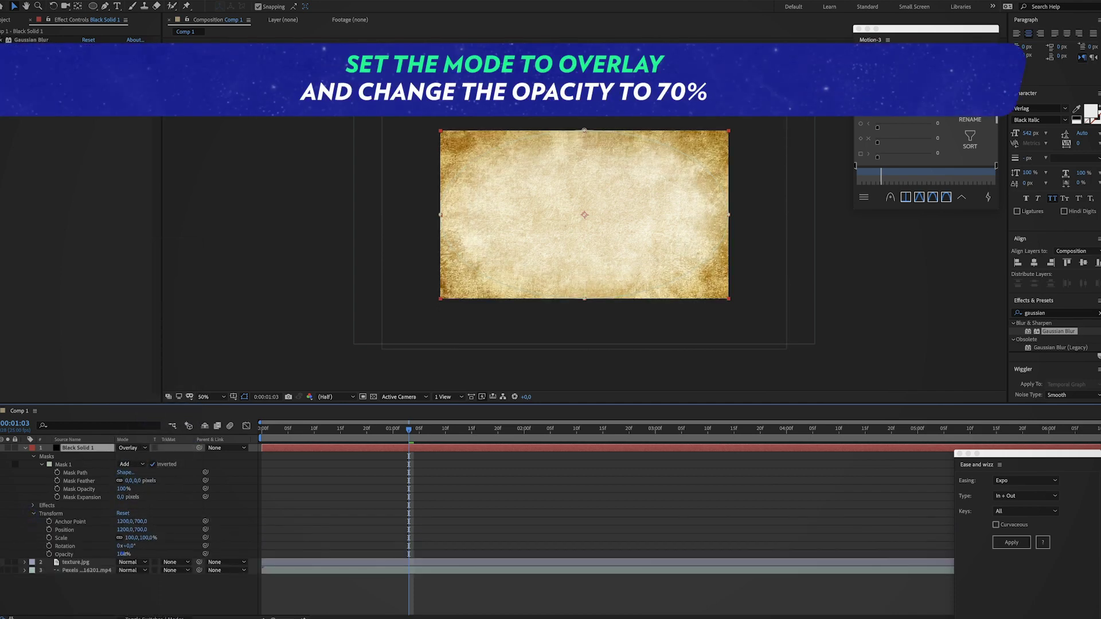
pyautogui.write('70')
pyautogui.press('Return')
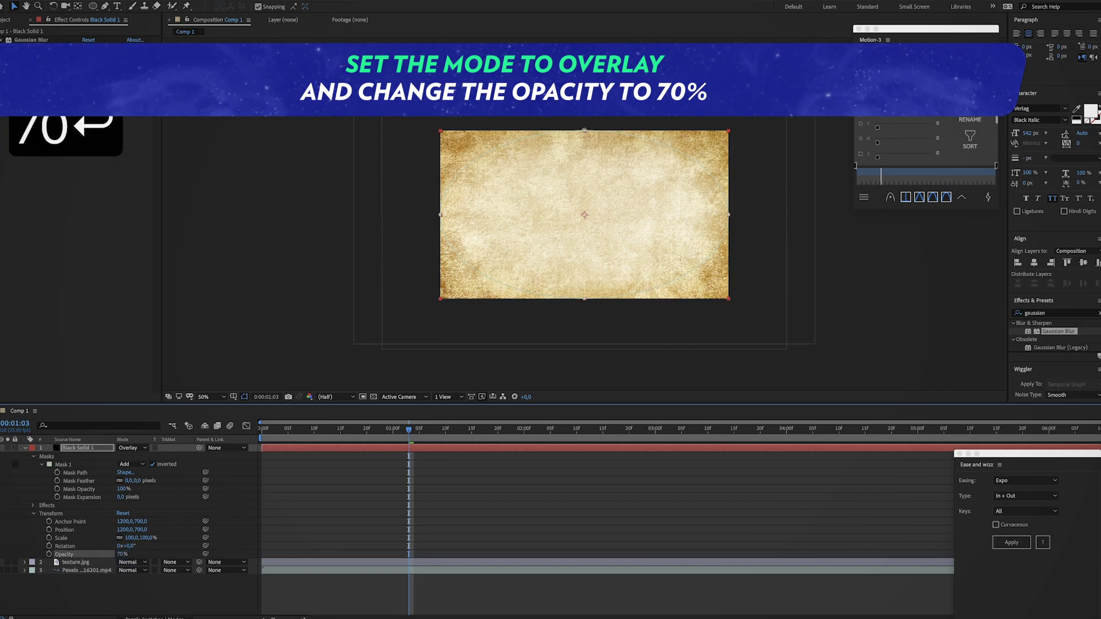
pyautogui.press('v')
pyautogui.click(218, 309)
pyautogui.click(25, 448)
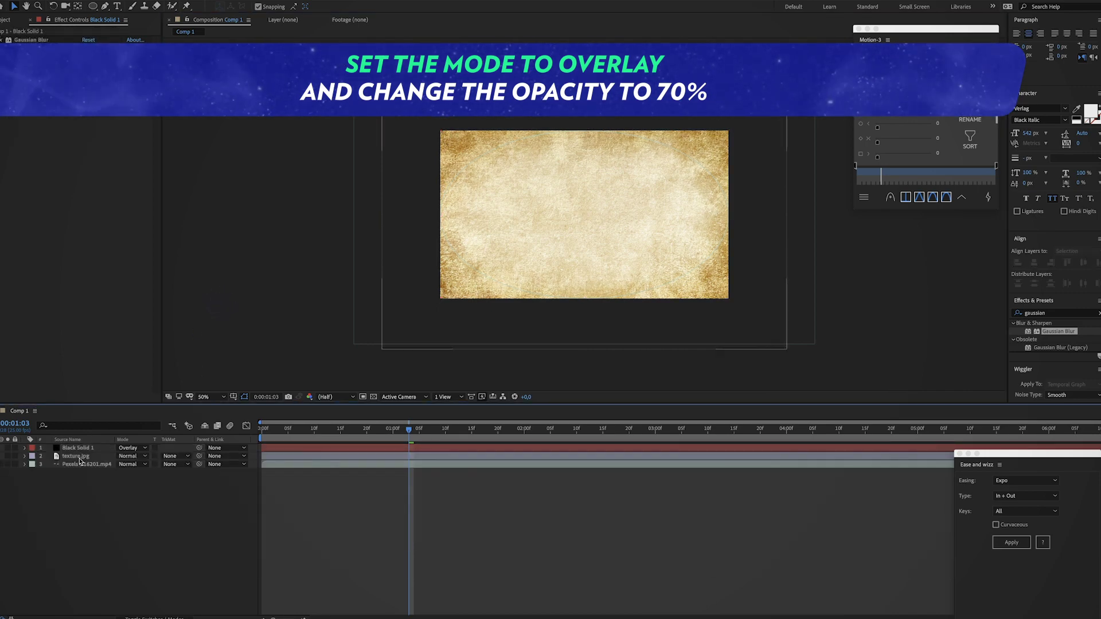
pyautogui.click(118, 7)
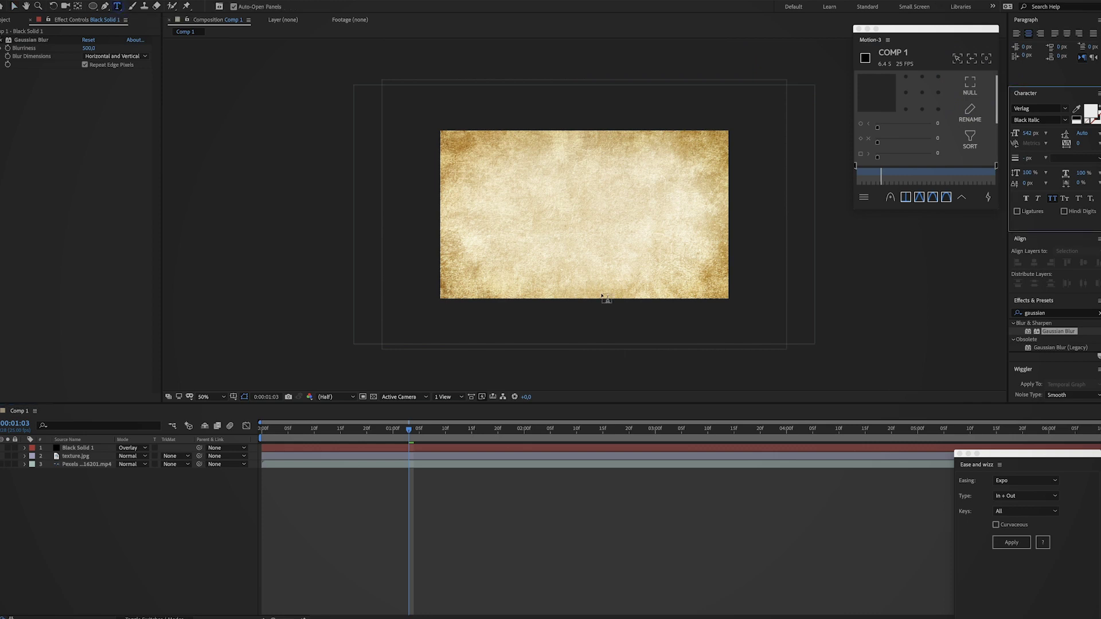
# Step: Type a white 'TEXT' title, centre it in the comp, and centre its anchor point
pyautogui.click(566, 230)
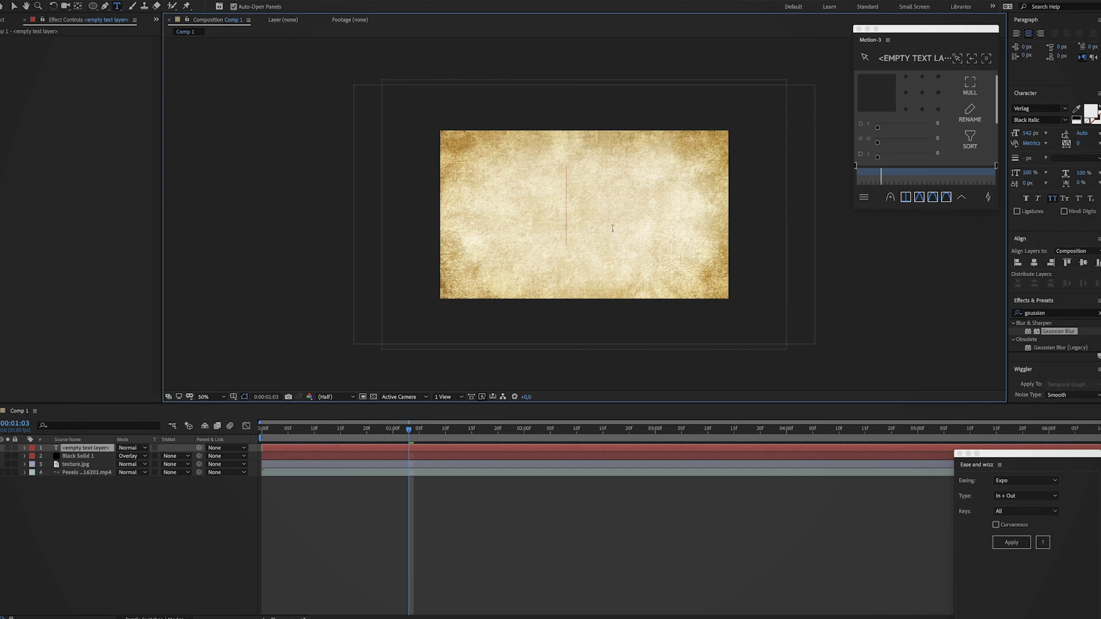
pyautogui.write('TEXT')
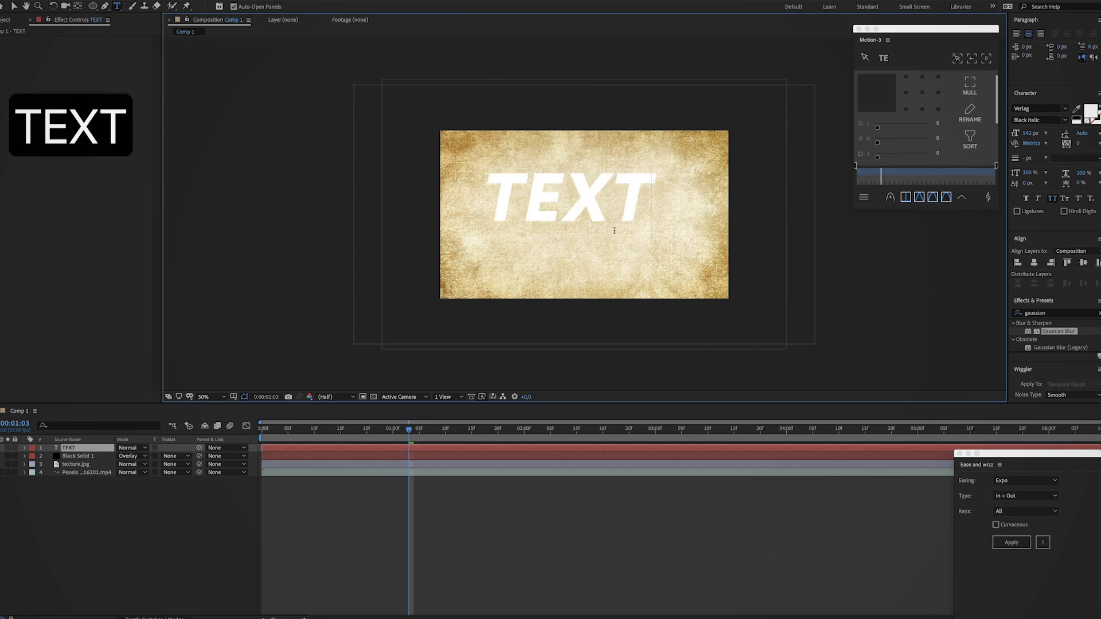
pyautogui.click(13, 6)
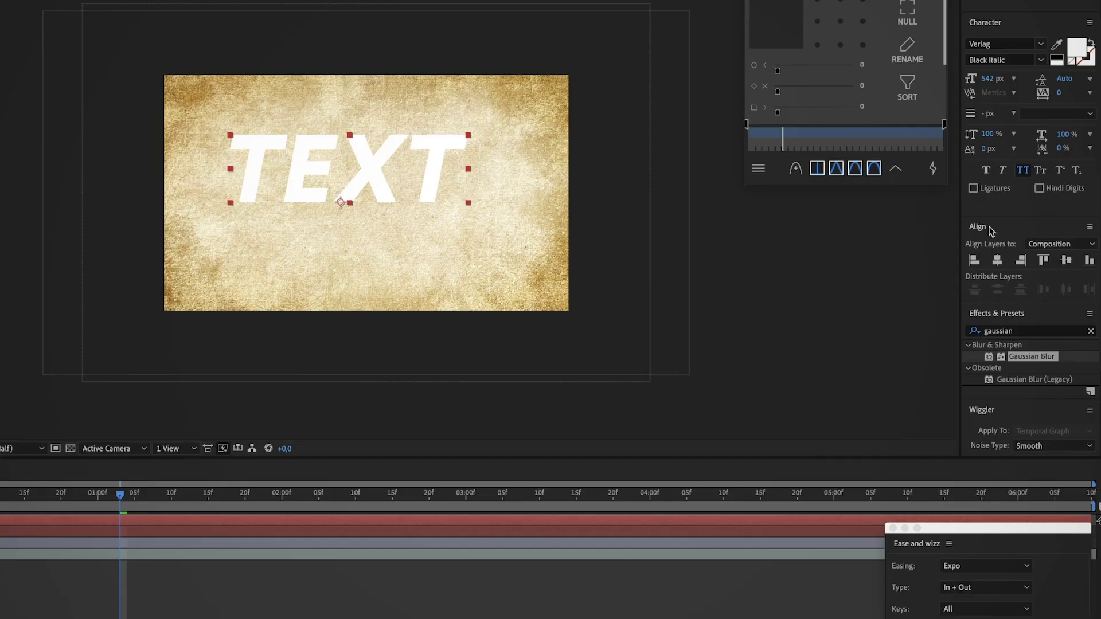
pyautogui.click(998, 264)
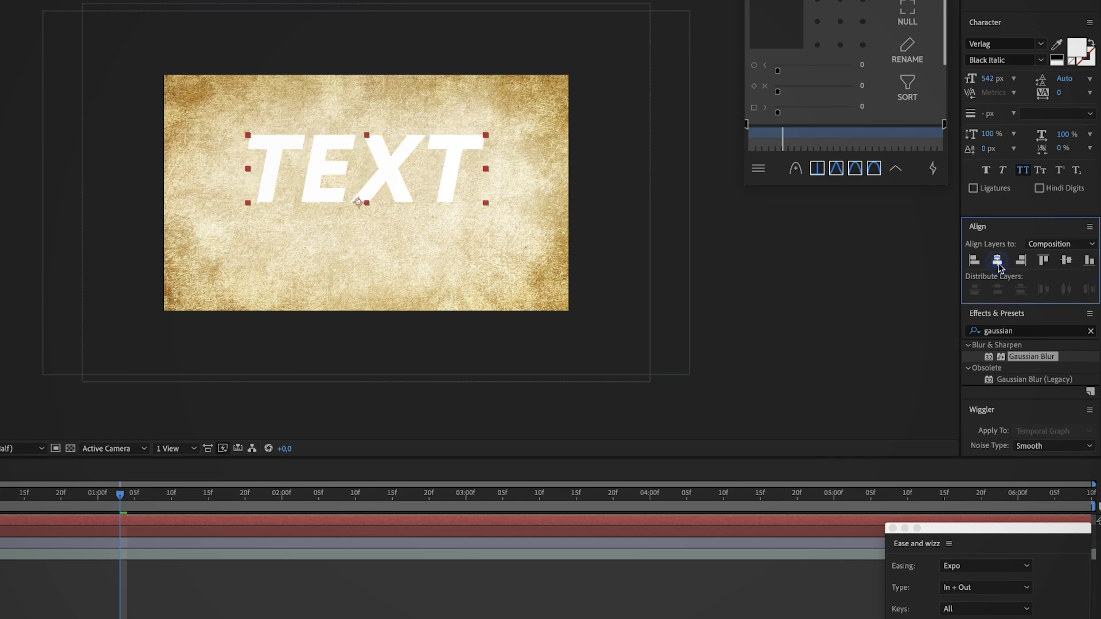
pyautogui.click(1067, 261)
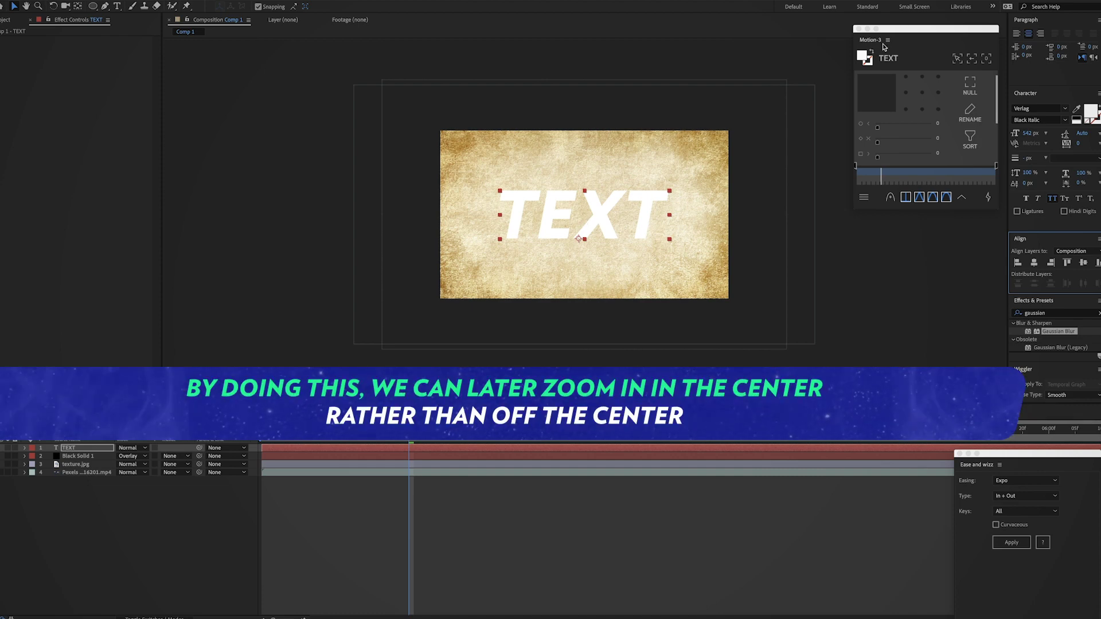
pyautogui.click(923, 92)
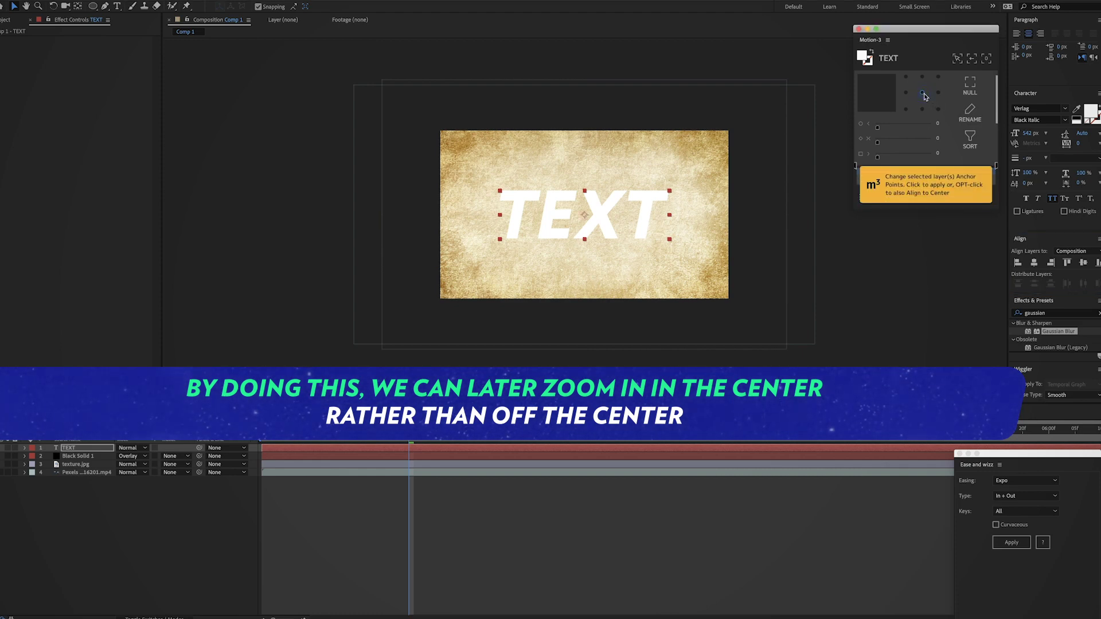
pyautogui.click(76, 465)
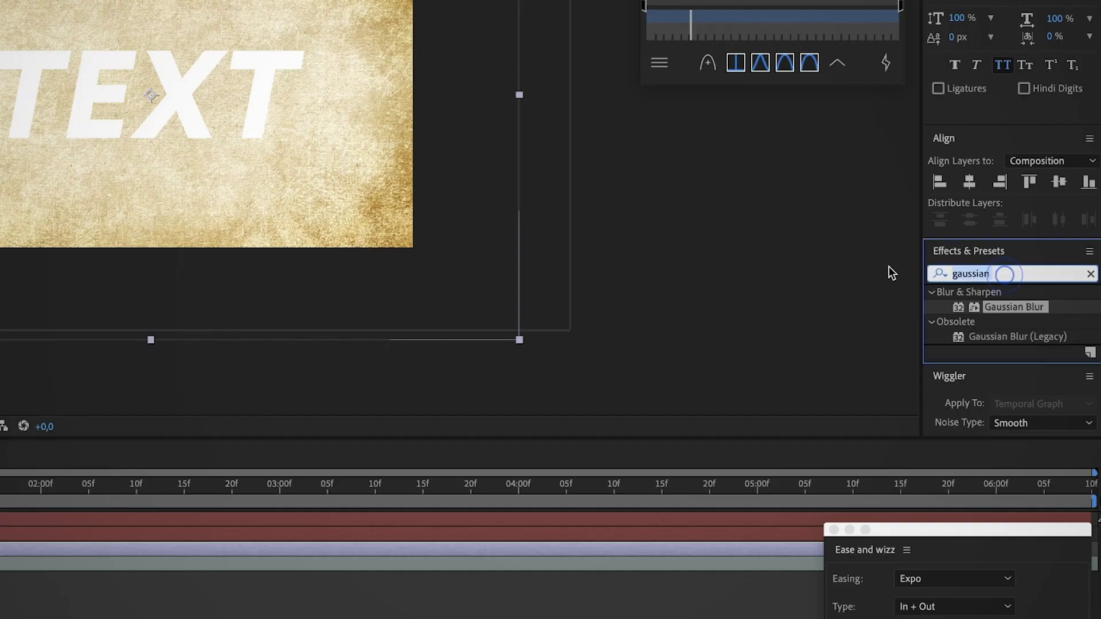
# Step: Apply Set Matte to texture.jpg, inverted, taking its matte from the TEXT layer
pyautogui.write('set matte')
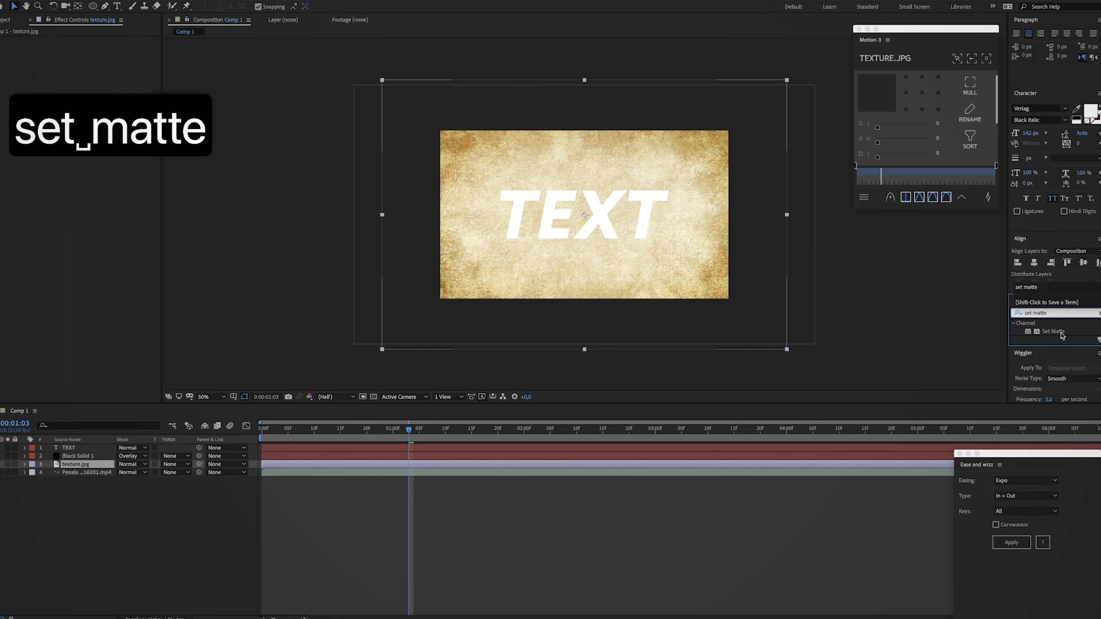
pyautogui.click(1001, 310)
pyautogui.moveTo(594, 380); pyautogui.dragTo(79, 469)
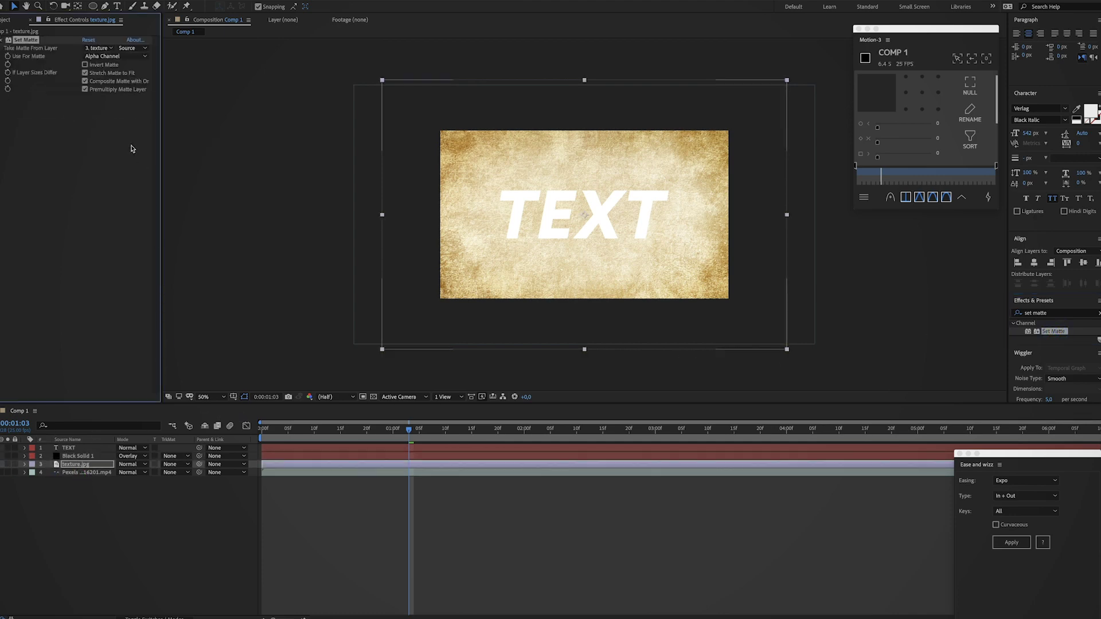
pyautogui.click(85, 65)
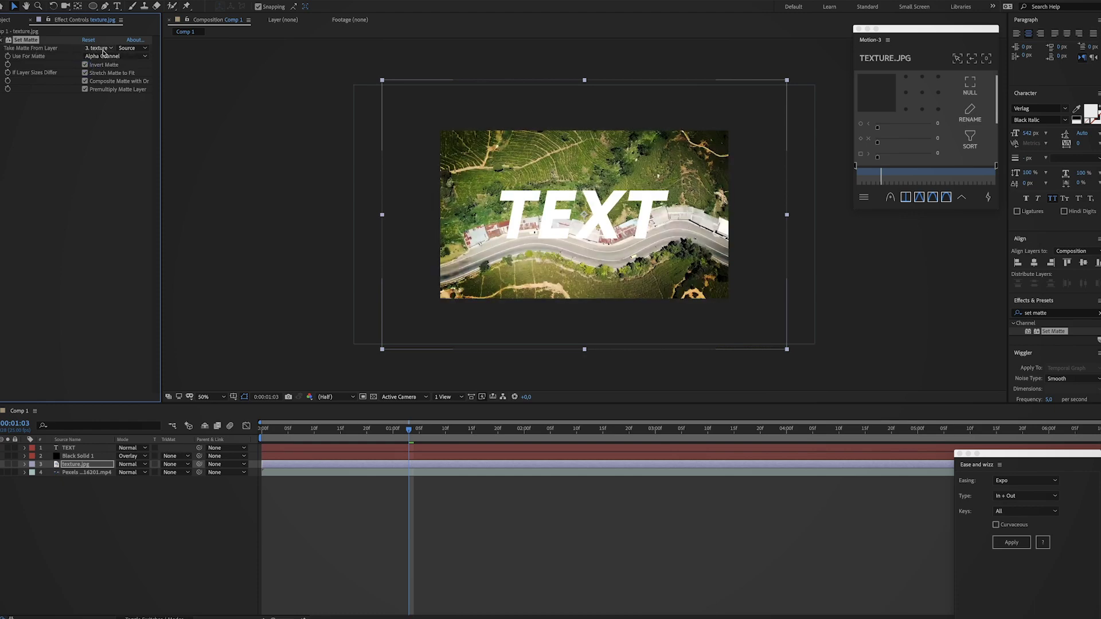
pyautogui.click(103, 49)
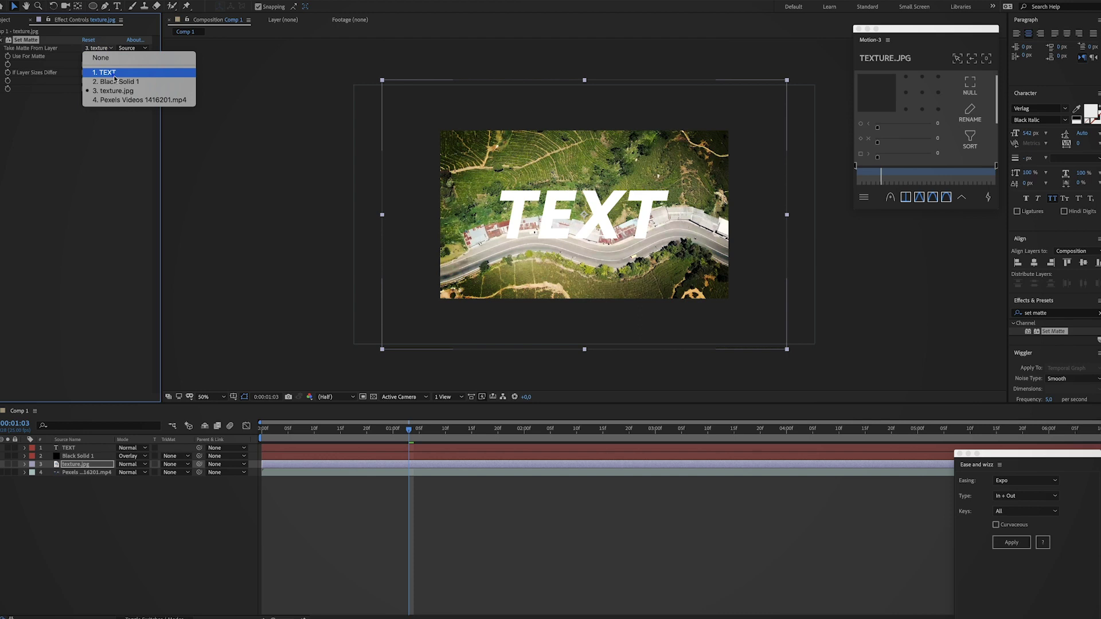
pyautogui.click(115, 75)
pyautogui.click(569, 216)
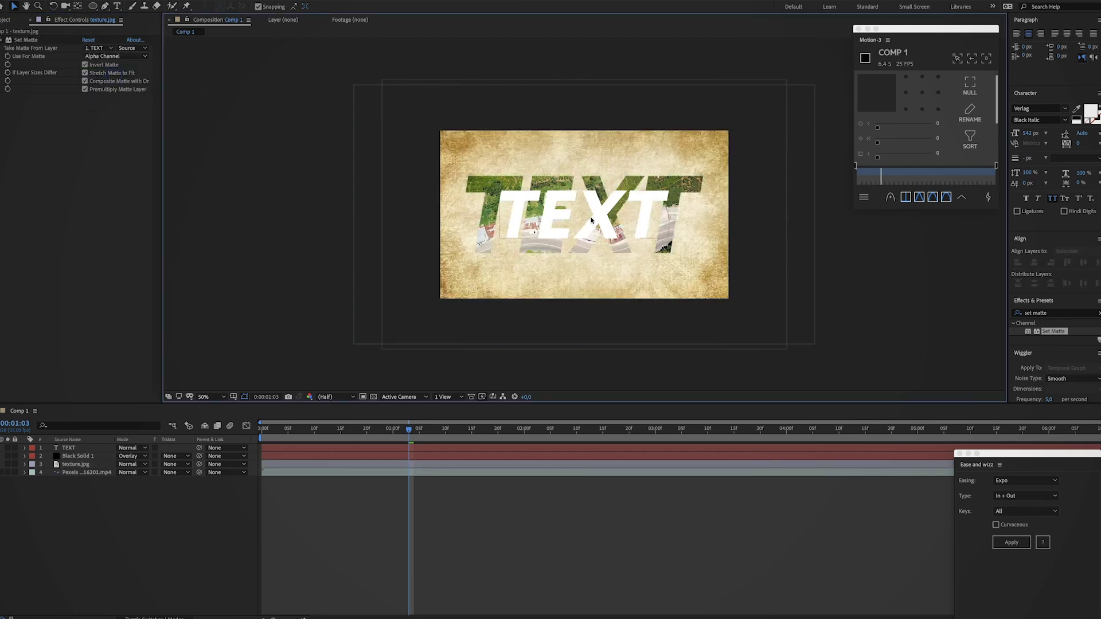
# Step: Hide the TEXT layer and preview the footage showing through the letters at half view size
pyautogui.click(71, 449)
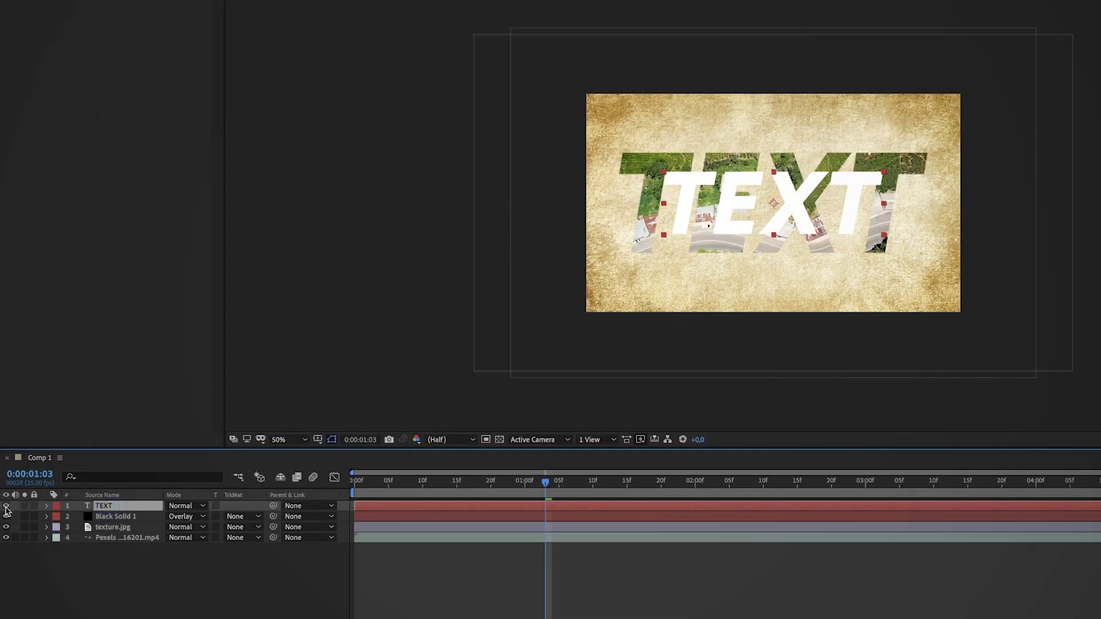
pyautogui.click(7, 506)
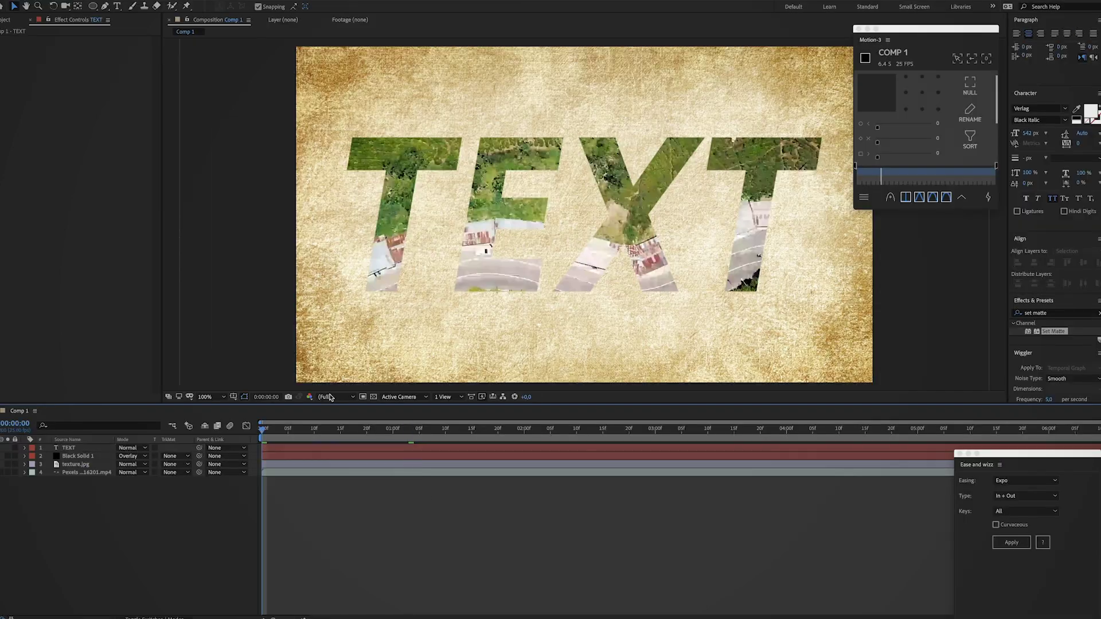
pyautogui.press(',')
pyautogui.press('space')
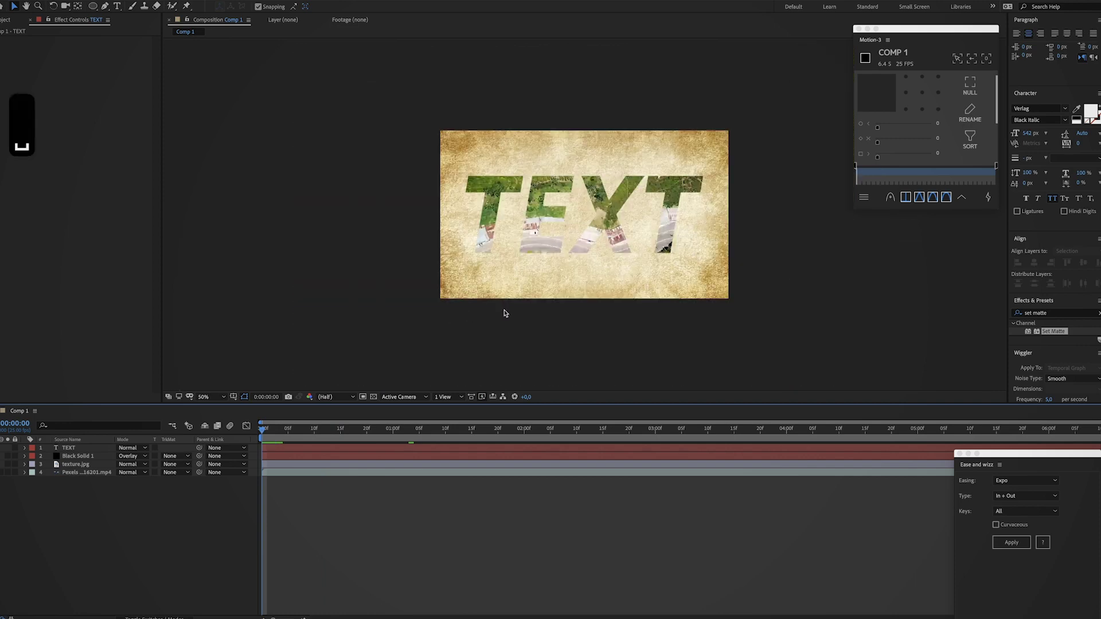
pyautogui.press('space')
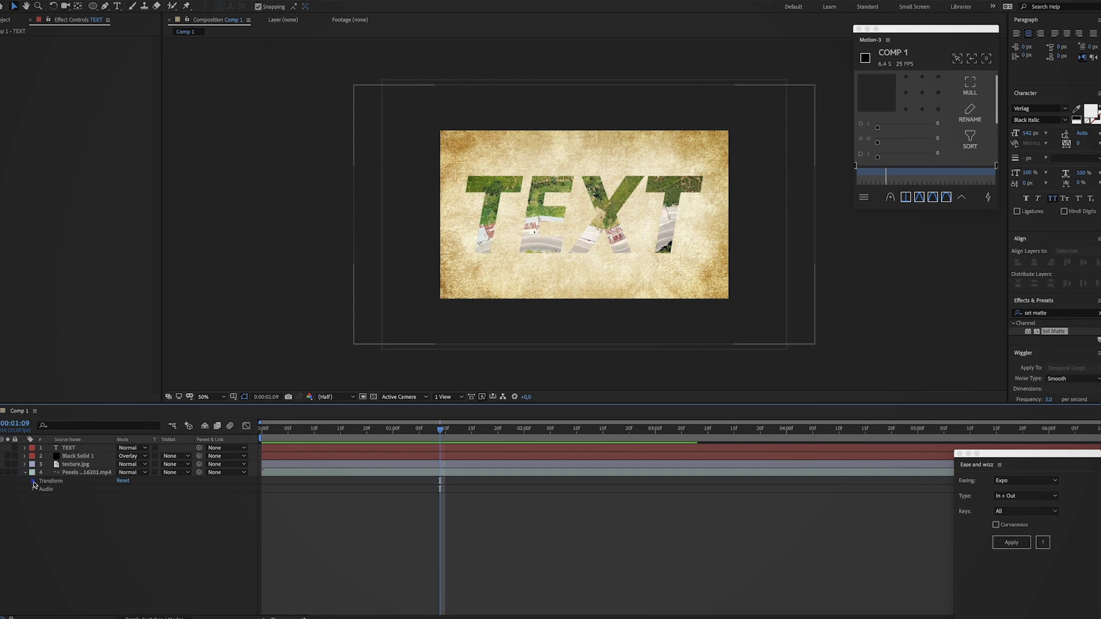
# Step: Scale the drone footage to 67% and the paper texture down to about 46%
pyautogui.click(33, 483)
pyautogui.moveTo(152, 509); pyautogui.dragTo(137, 510)
pyautogui.click(25, 469)
pyautogui.press('F2')
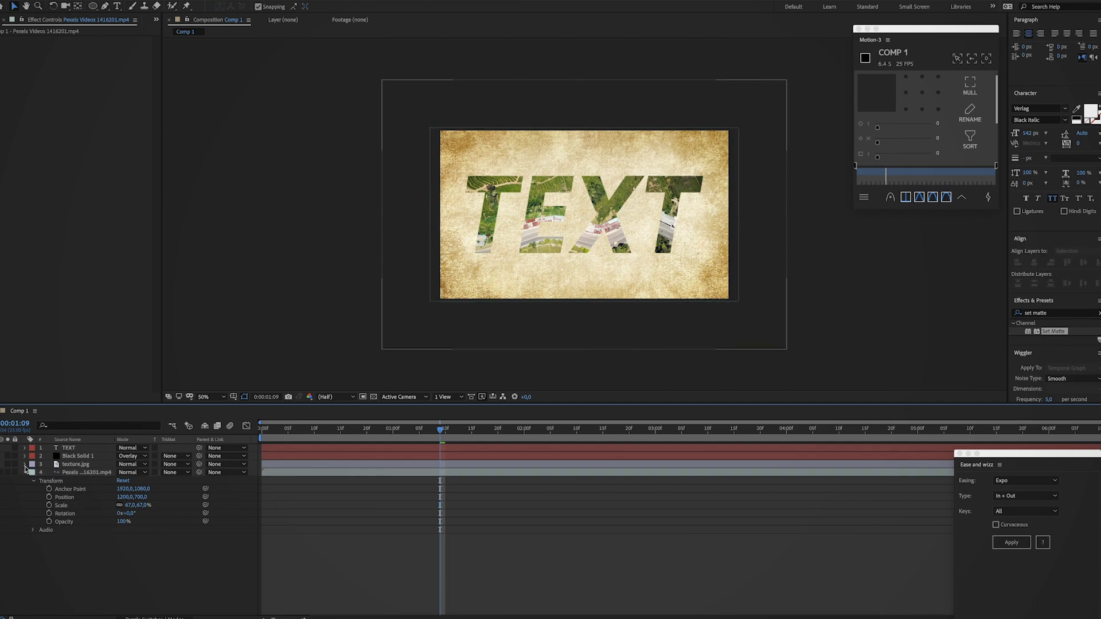
pyautogui.click(25, 465)
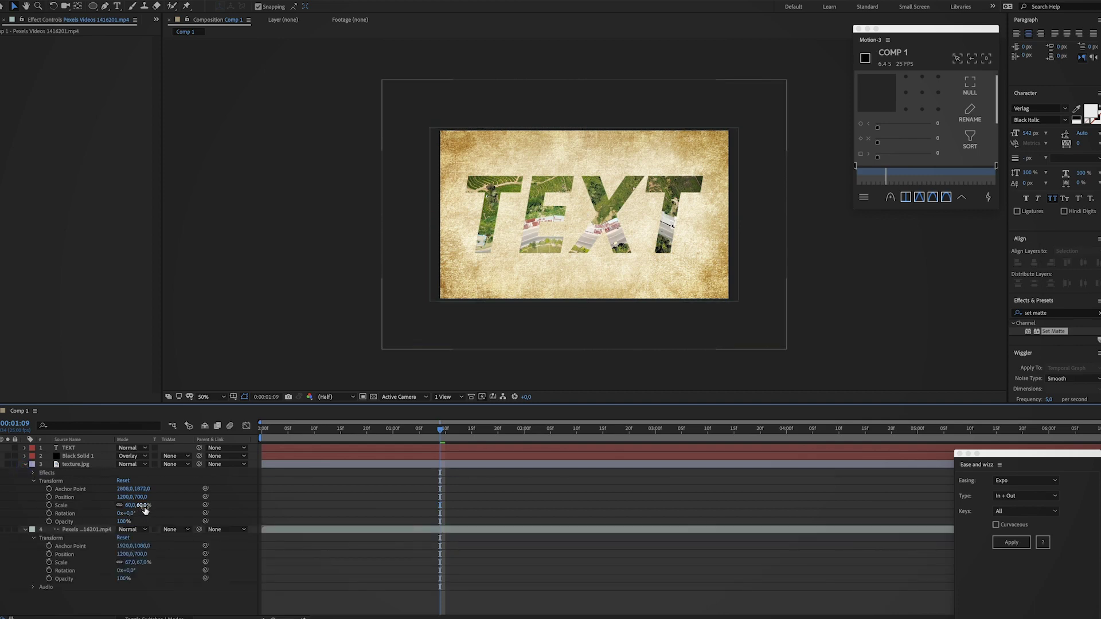
pyautogui.moveTo(145, 509); pyautogui.dragTo(138, 509)
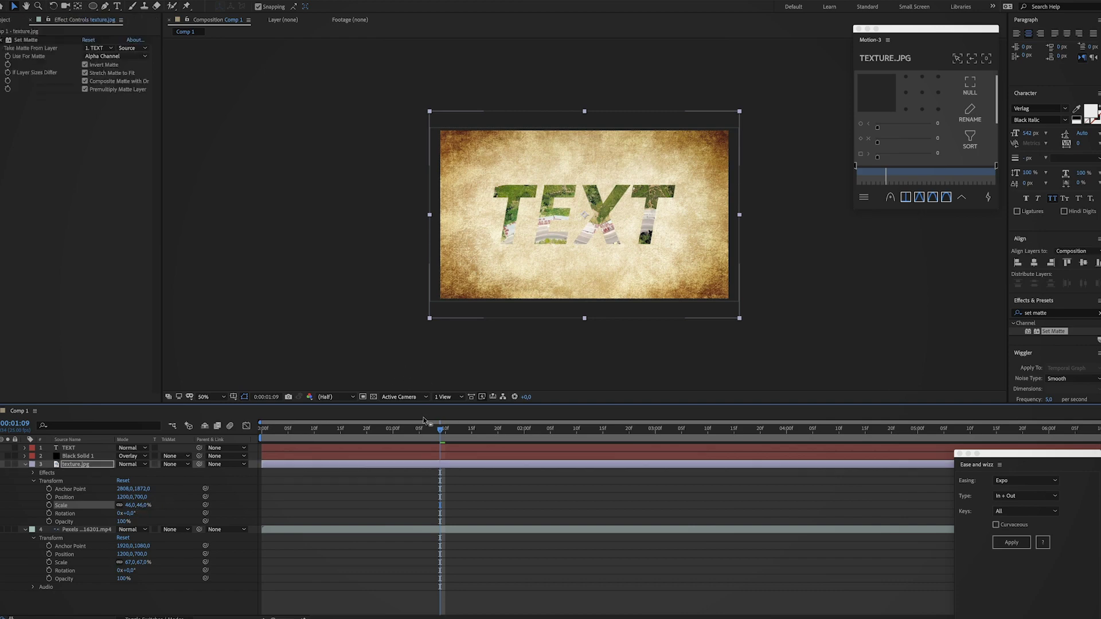
pyautogui.press('space')
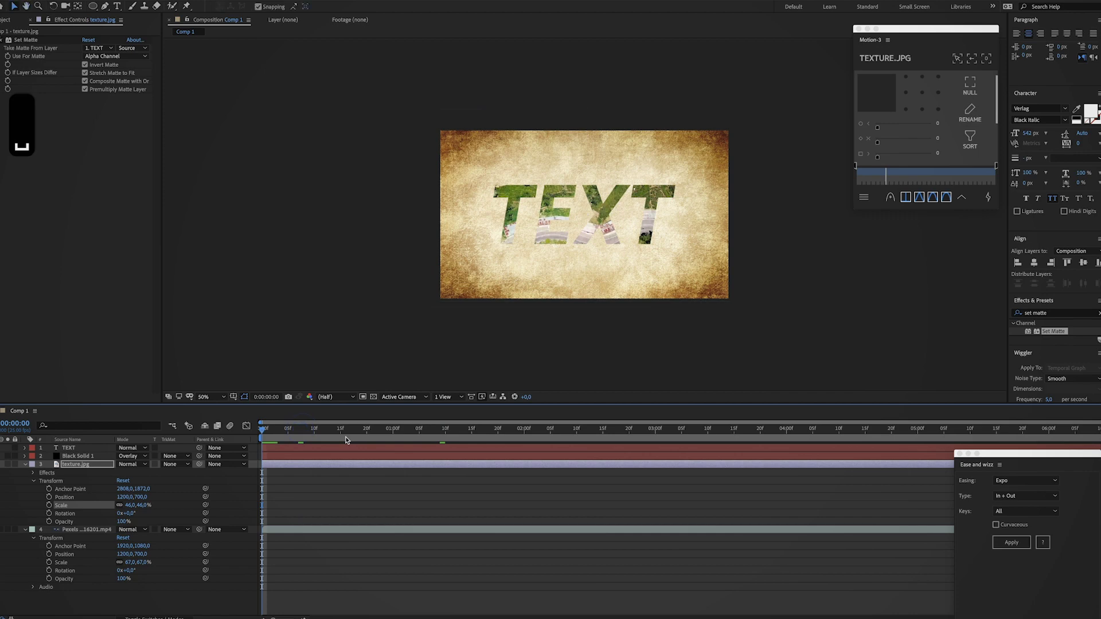
# Step: Keyframe texture.jpg's scale from 46% at 02:10 up to 517% at 03:17
pyautogui.press('space')
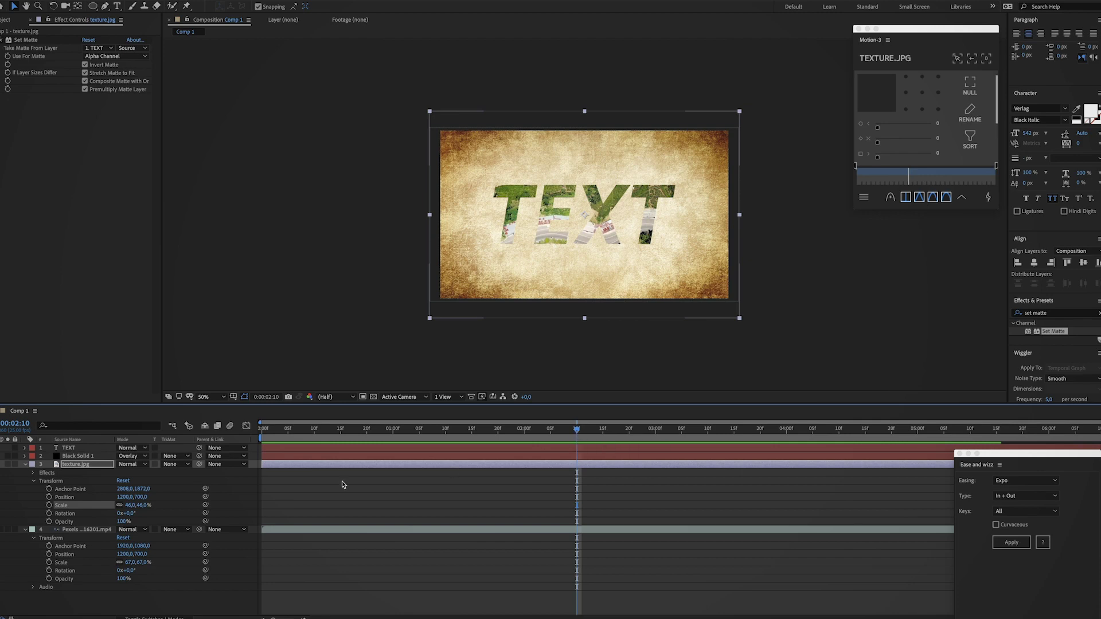
pyautogui.click(49, 506)
pyautogui.moveTo(596, 432); pyautogui.dragTo(745, 433)
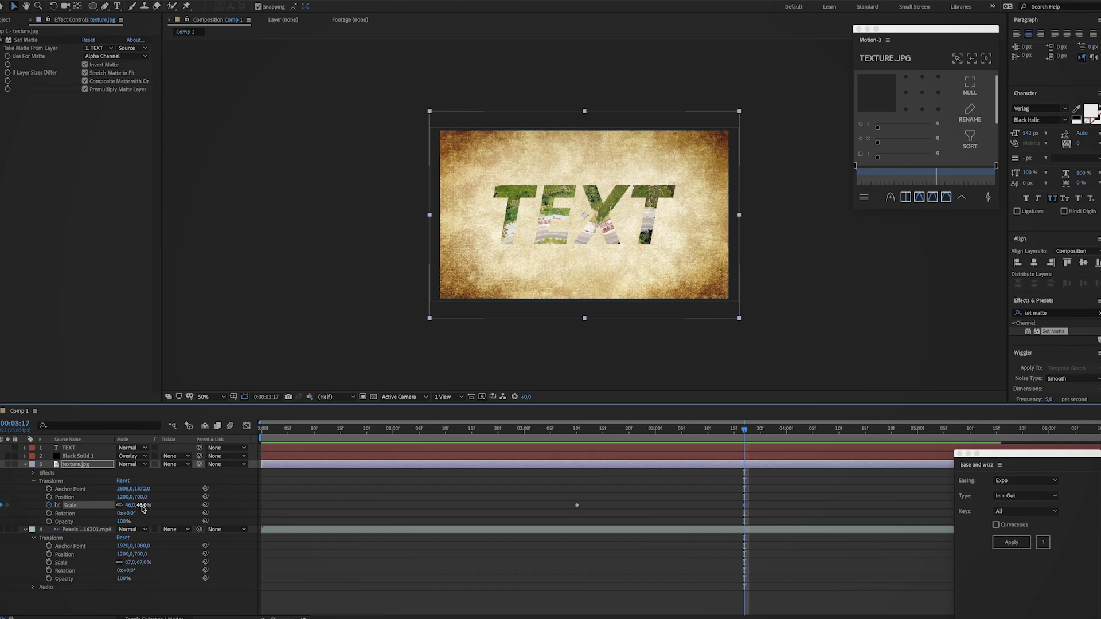
pyautogui.moveTo(143, 509); pyautogui.dragTo(373, 514)
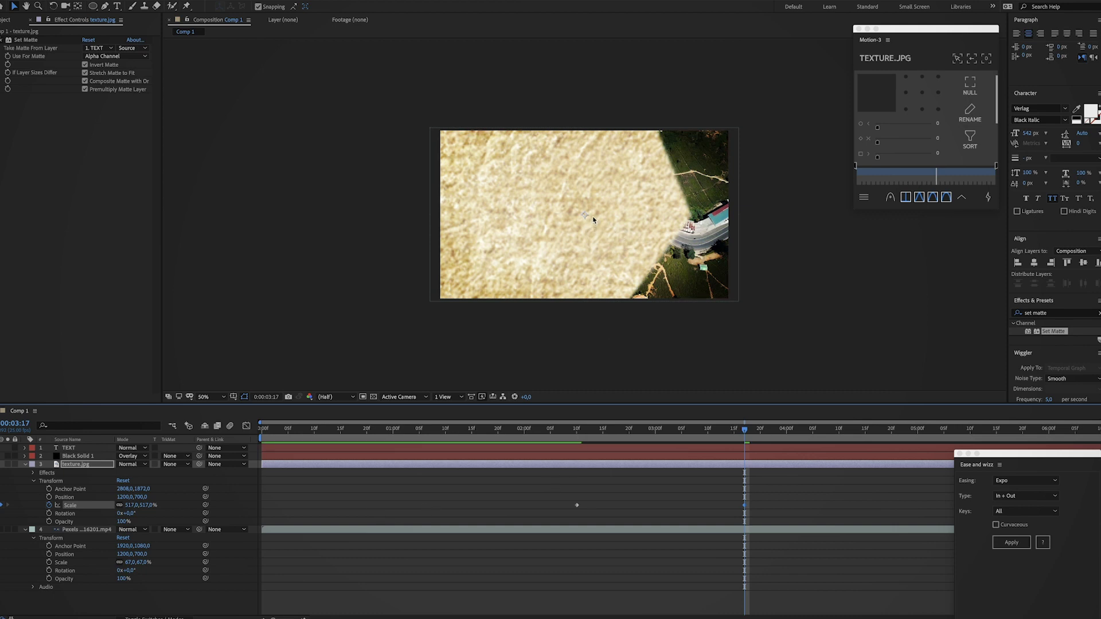
# Step: Keyframe texture.jpg's anchor point to recentre the zoom and raise the end scale to 1097%
pyautogui.click(577, 431)
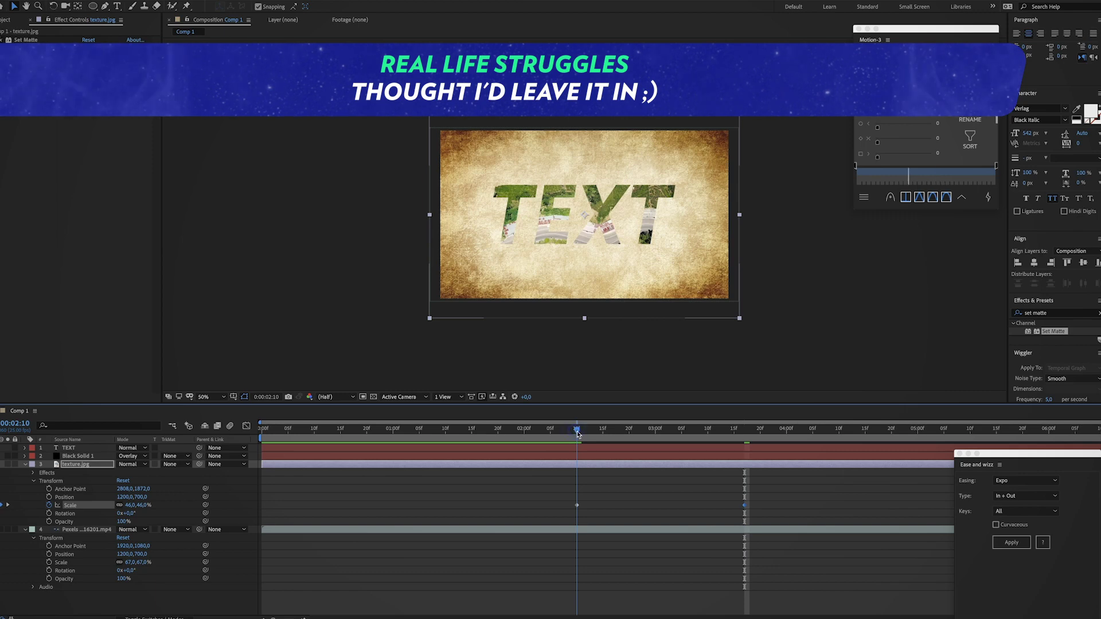
pyautogui.click(49, 489)
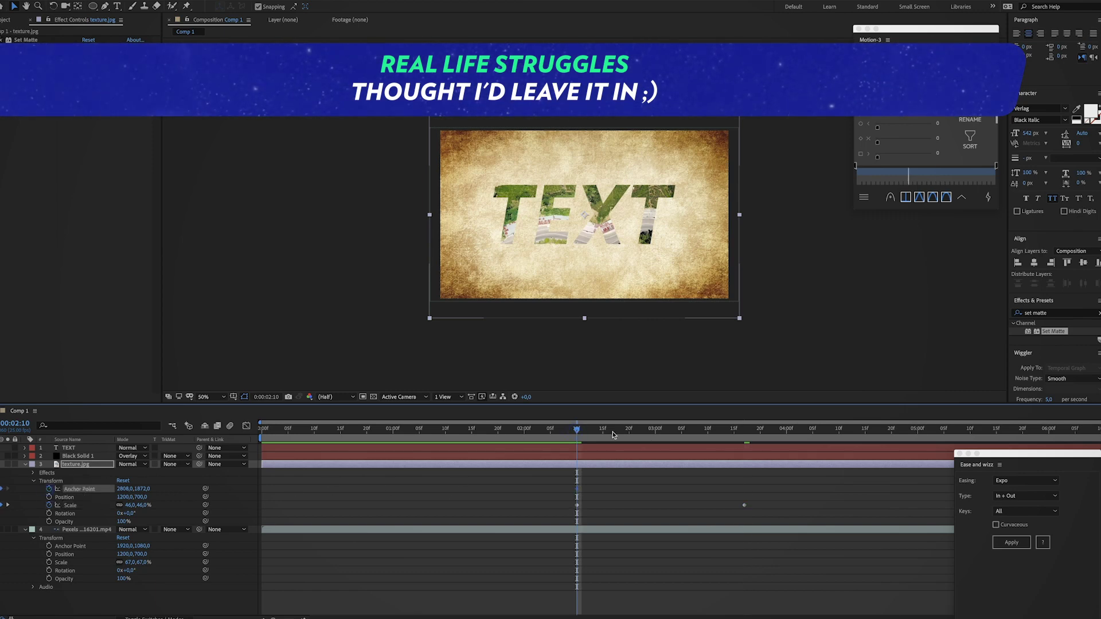
pyautogui.moveTo(613, 434); pyautogui.dragTo(744, 440)
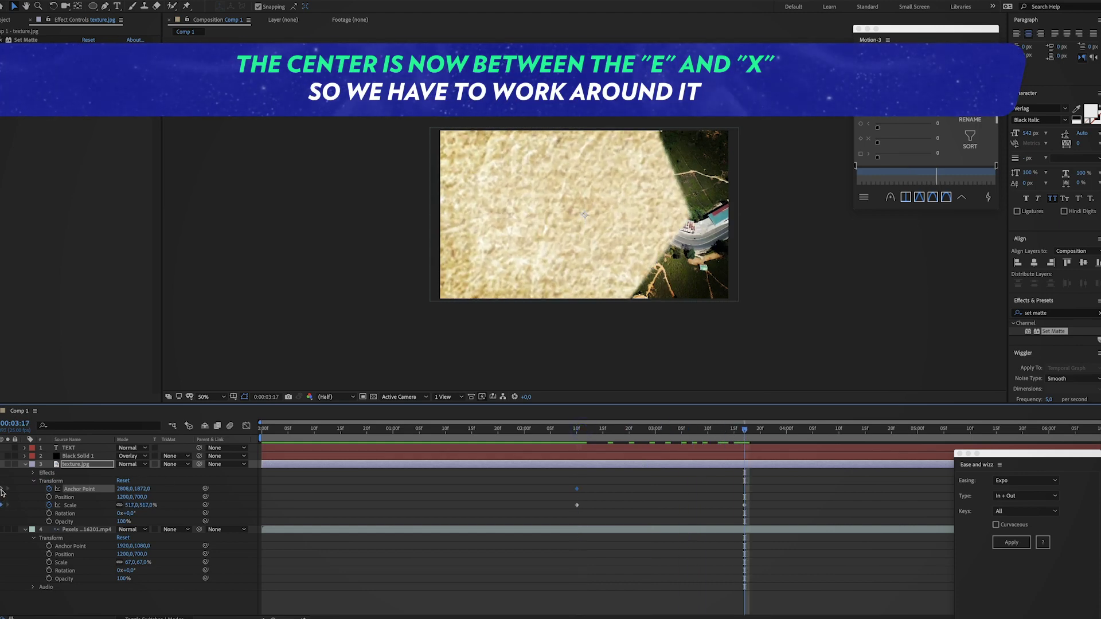
pyautogui.press('super+z')
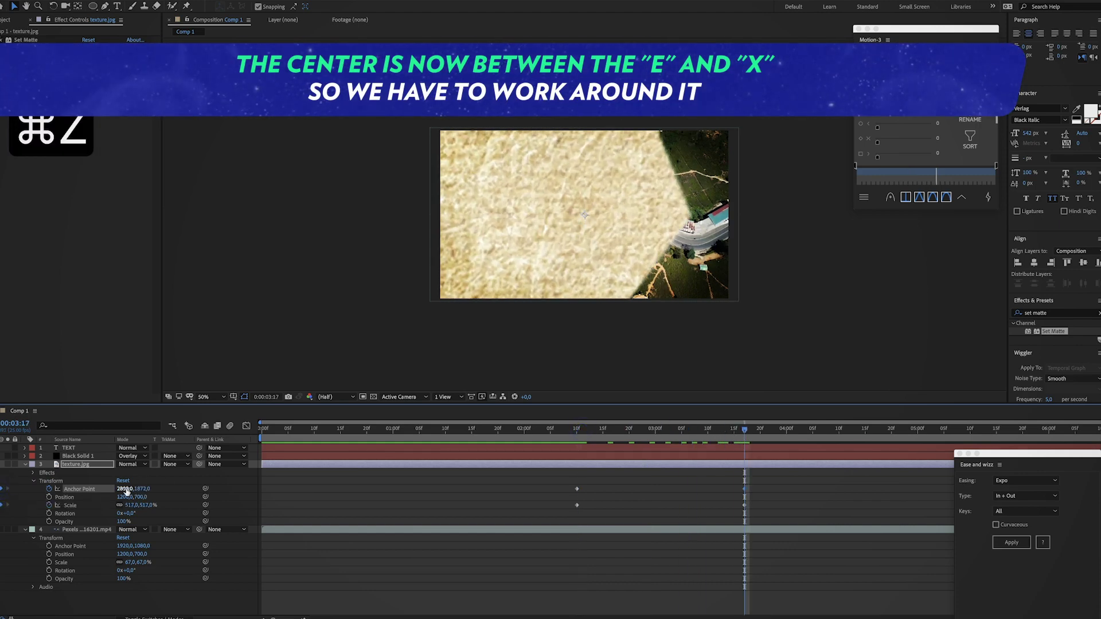
pyautogui.moveTo(125, 491); pyautogui.dragTo(267, 493)
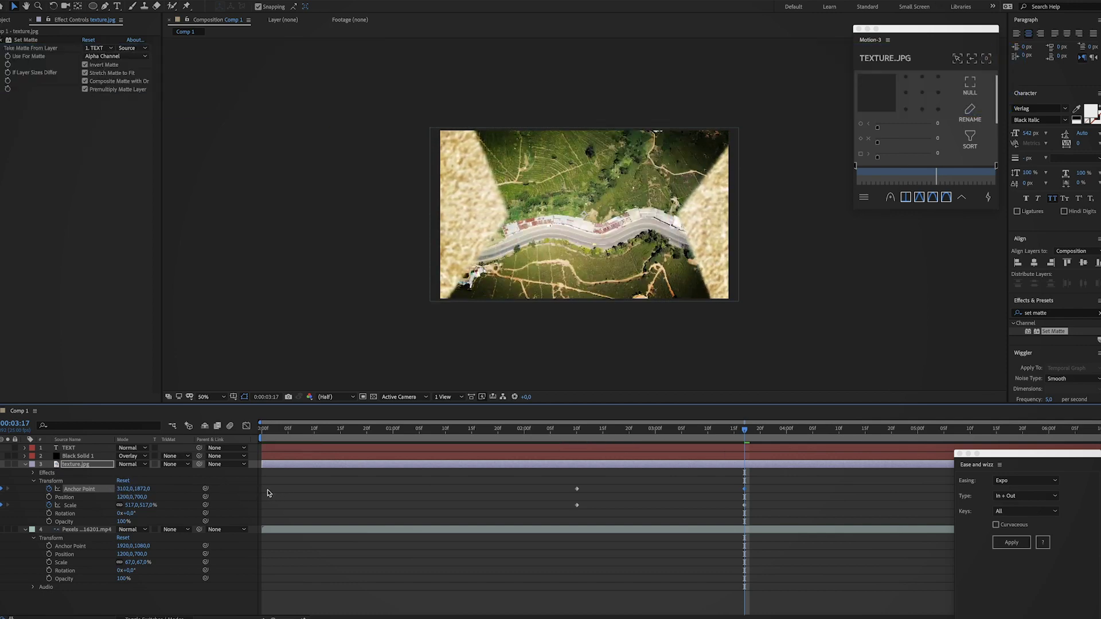
pyautogui.click(745, 507)
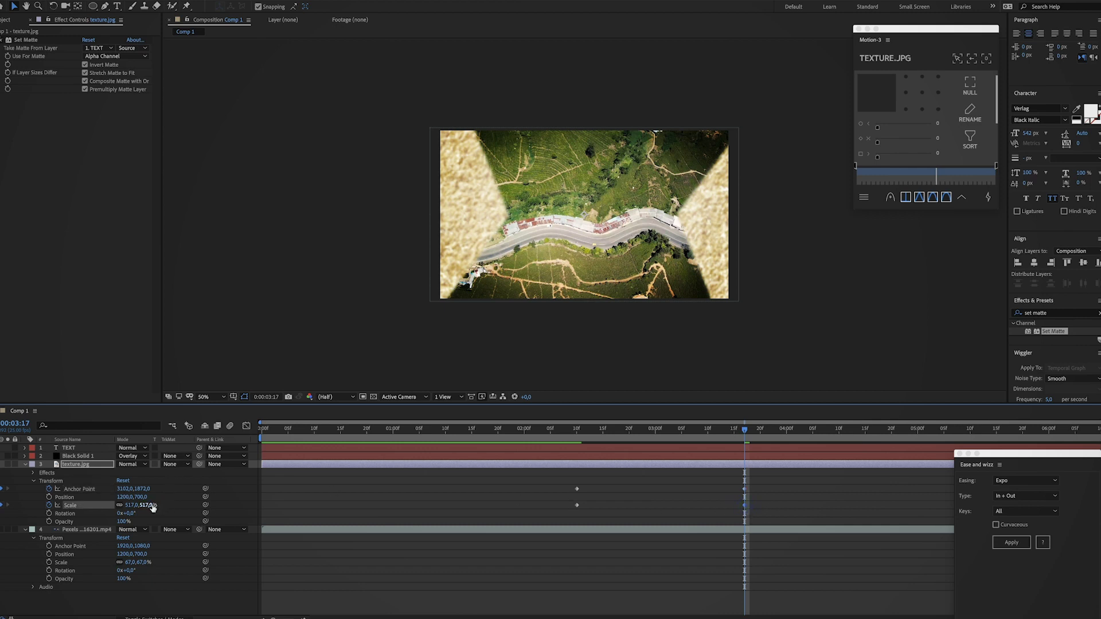
pyautogui.moveTo(147, 509); pyautogui.dragTo(340, 508)
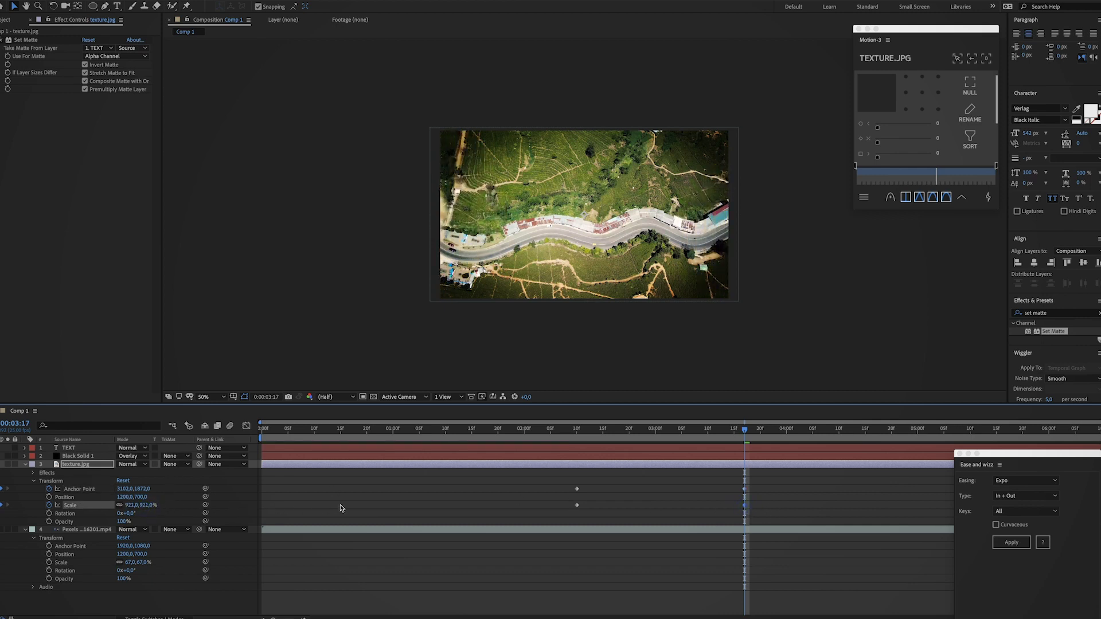
# Step: Move the end anchor point keyframe earlier, preview the zoom, and select both anchor keyframes
pyautogui.click(517, 494)
pyautogui.click(514, 433)
pyautogui.press('space')
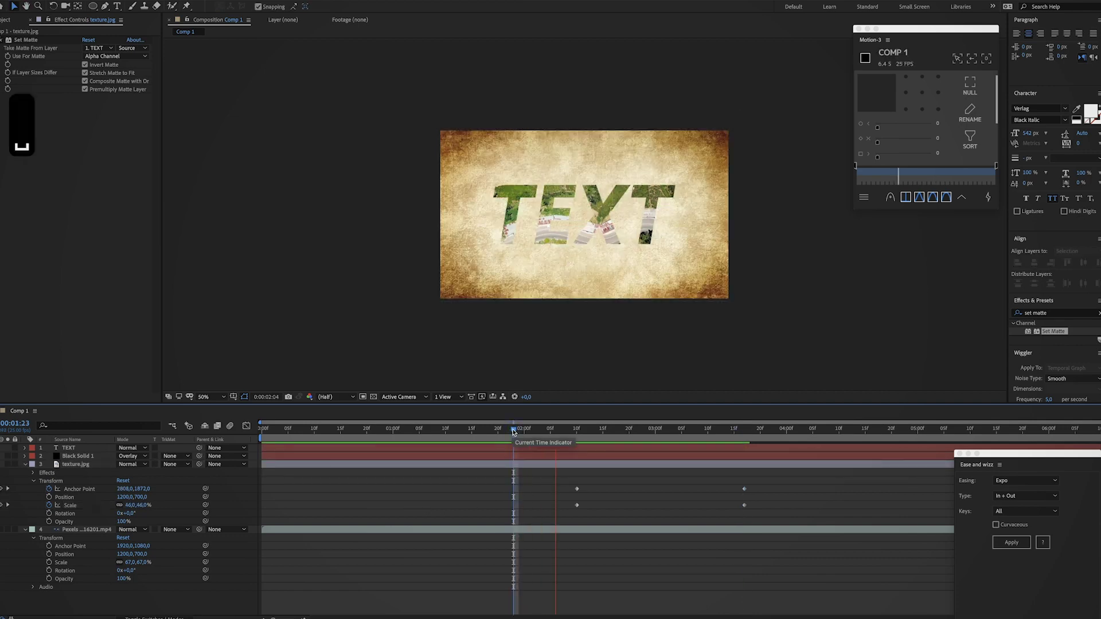
pyautogui.moveTo(514, 432); pyautogui.dragTo(719, 430)
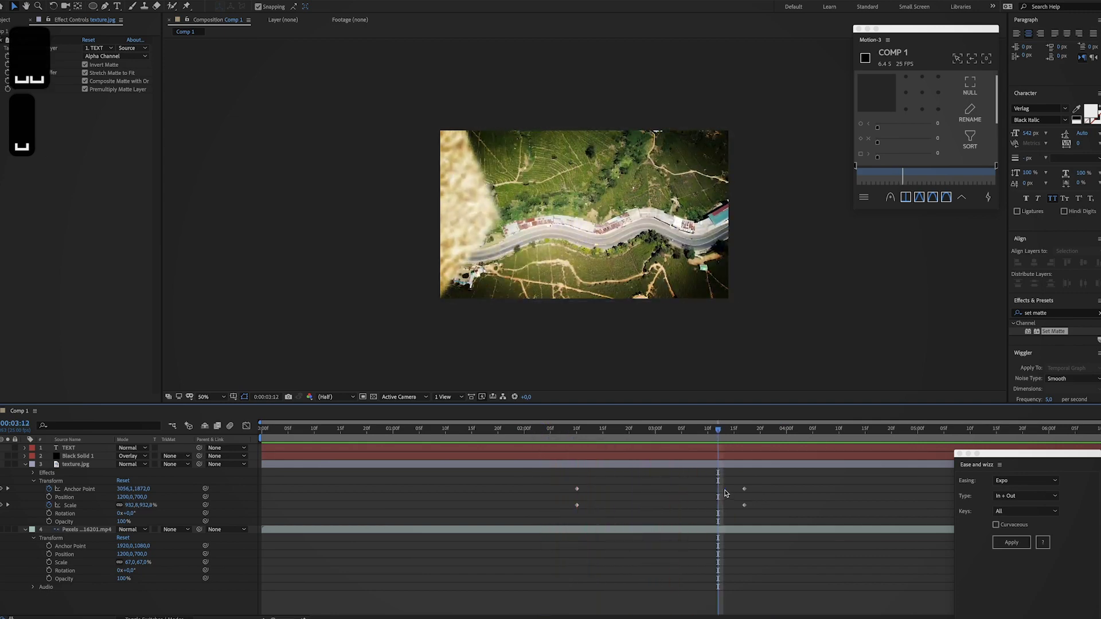
pyautogui.moveTo(744, 489); pyautogui.dragTo(655, 489)
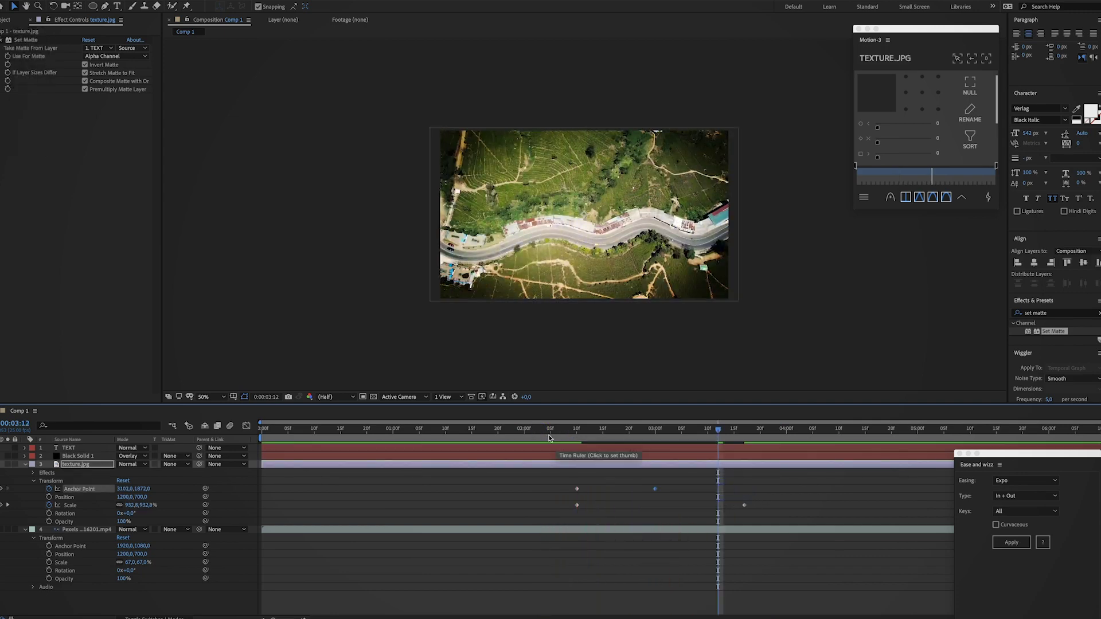
pyautogui.click(556, 430)
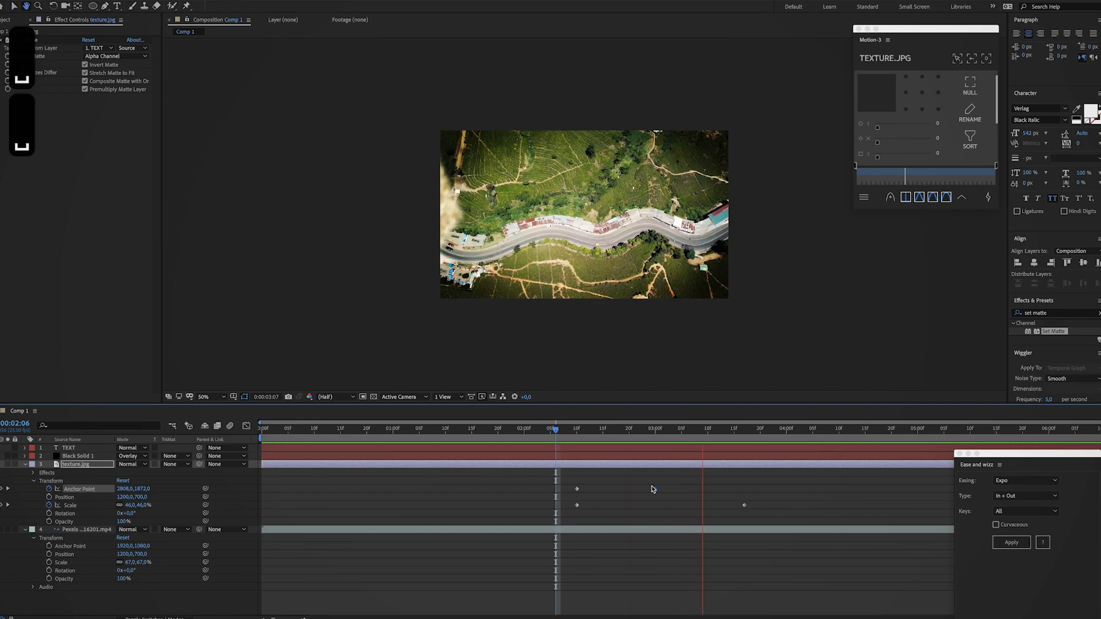
pyautogui.click(703, 430)
pyautogui.moveTo(655, 489); pyautogui.dragTo(620, 492)
pyautogui.press('space')
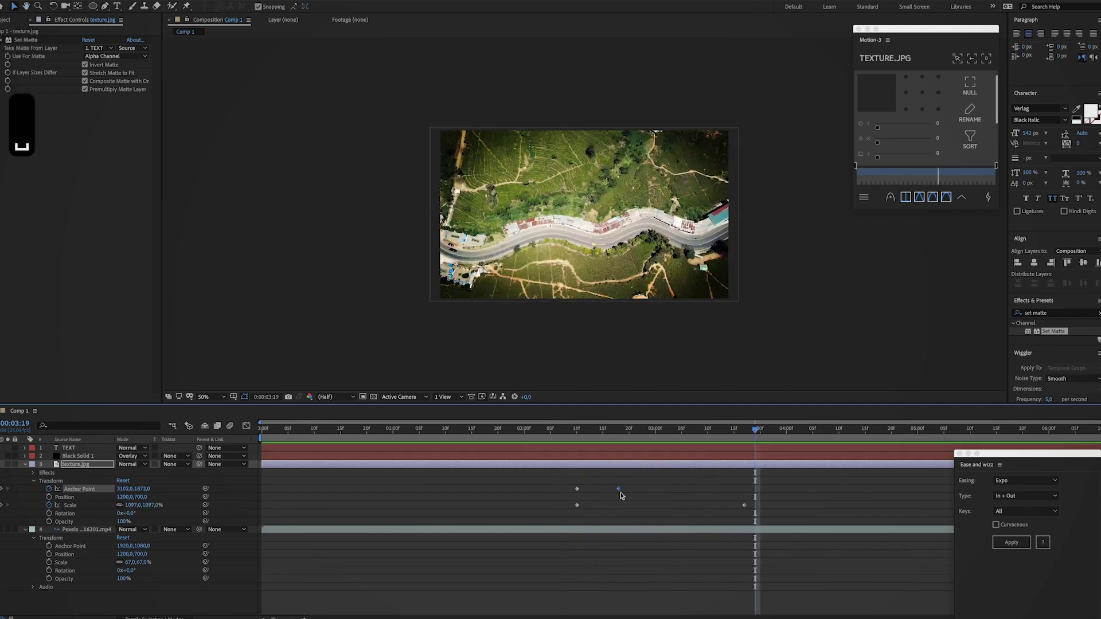
pyautogui.moveTo(540, 485); pyautogui.dragTo(658, 504)
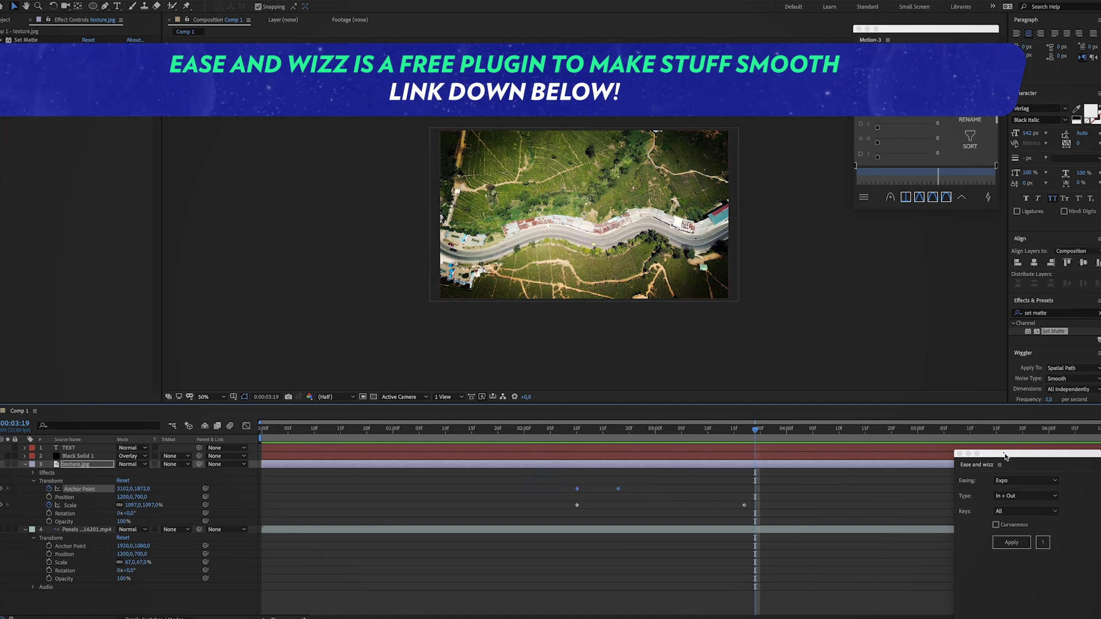
pyautogui.moveTo(1009, 453); pyautogui.dragTo(899, 419)
# Step: Apply an Expo in-and-out ease to the anchor point and scale keyframes
pyautogui.click(895, 510)
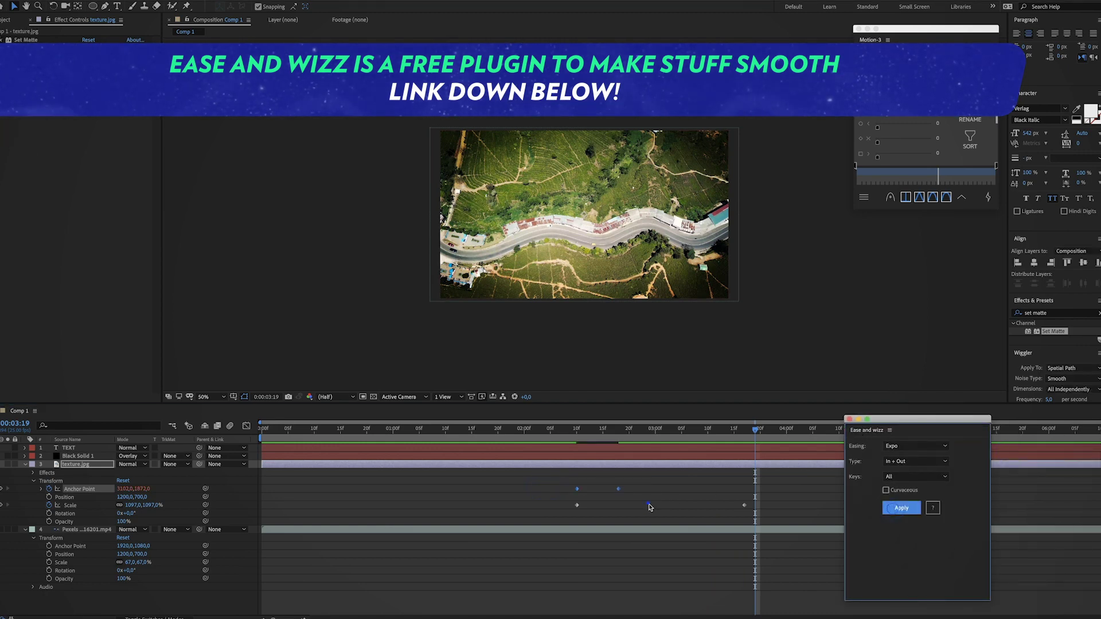
pyautogui.moveTo(545, 502); pyautogui.dragTo(766, 516)
pyautogui.click(902, 508)
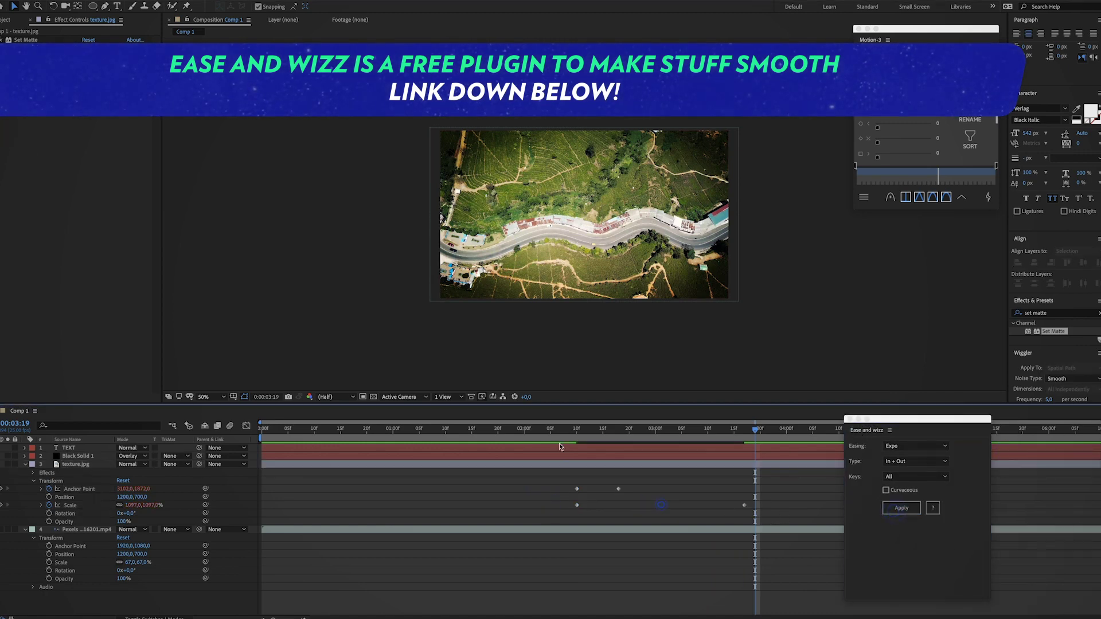
# Step: Retime the end anchor point keyframe to about 03:07 and preview the eased zoom
pyautogui.click(569, 430)
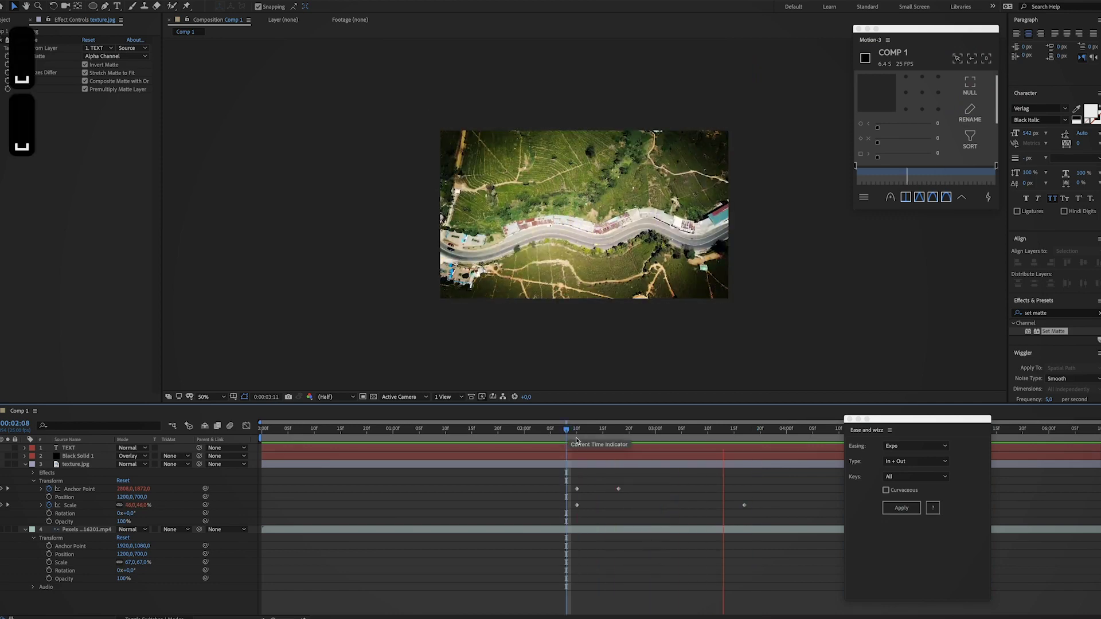
pyautogui.moveTo(619, 489); pyautogui.dragTo(673, 491)
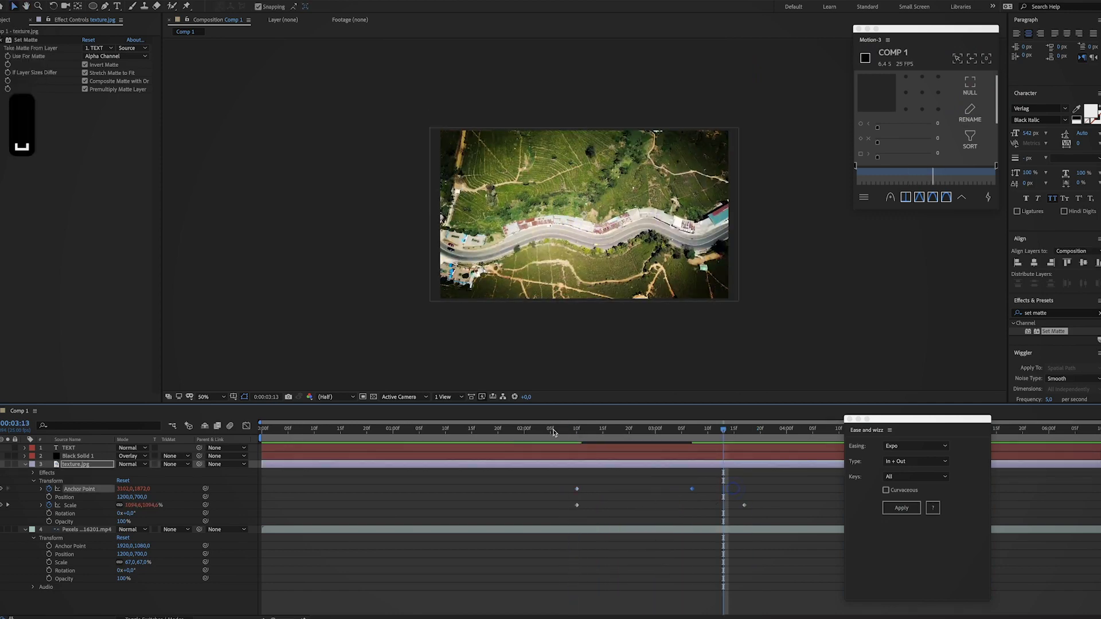
pyautogui.click(573, 431)
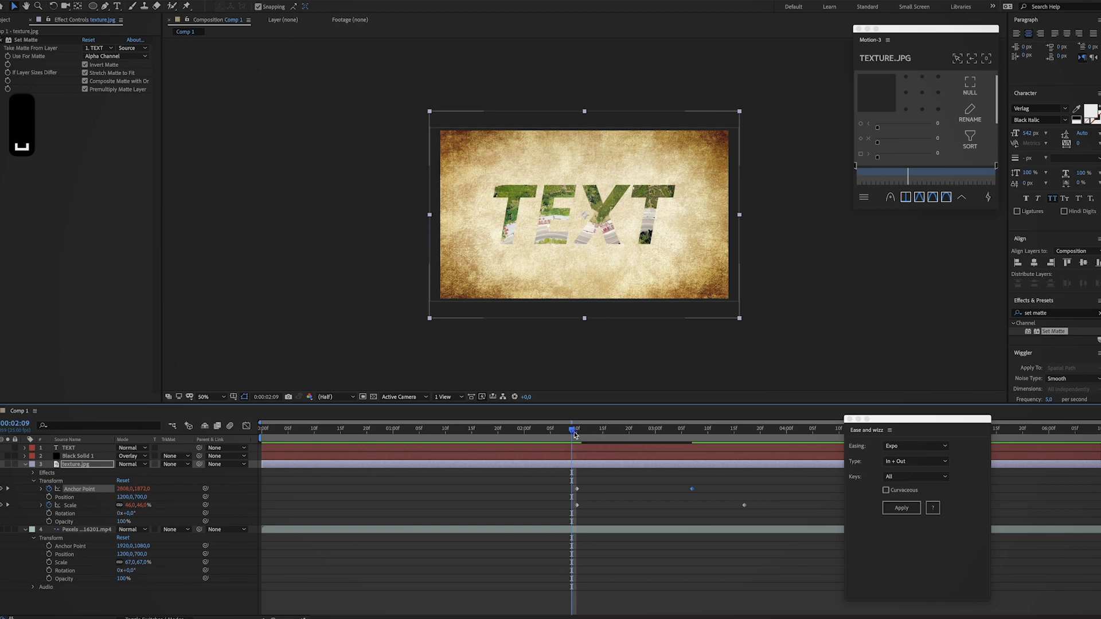
pyautogui.press('space')
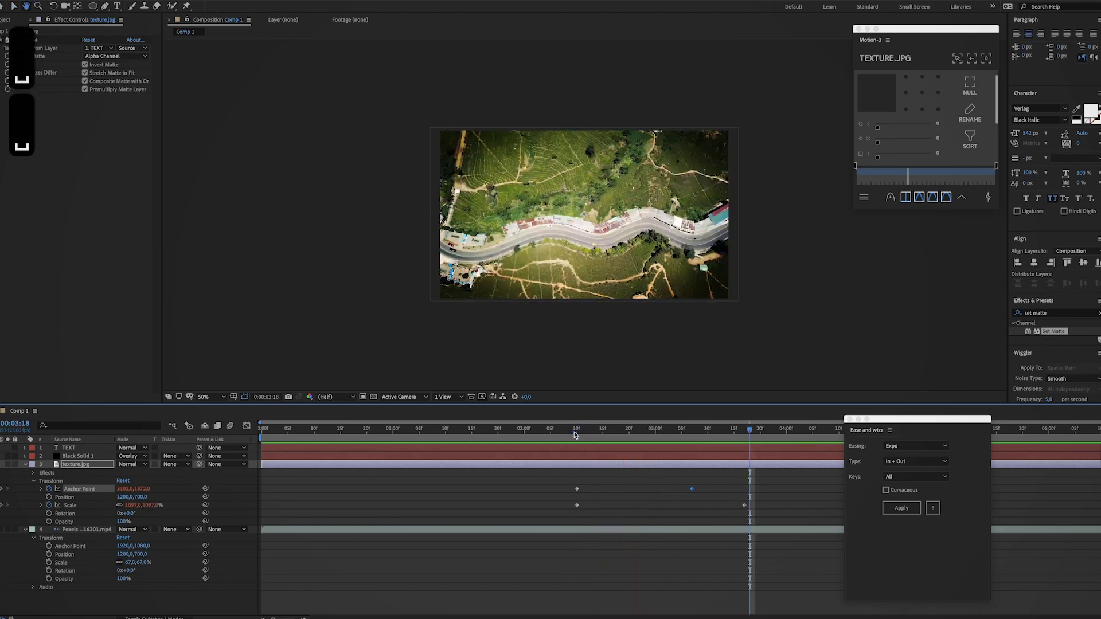
pyautogui.moveTo(692, 489); pyautogui.dragTo(687, 489)
pyautogui.click(566, 430)
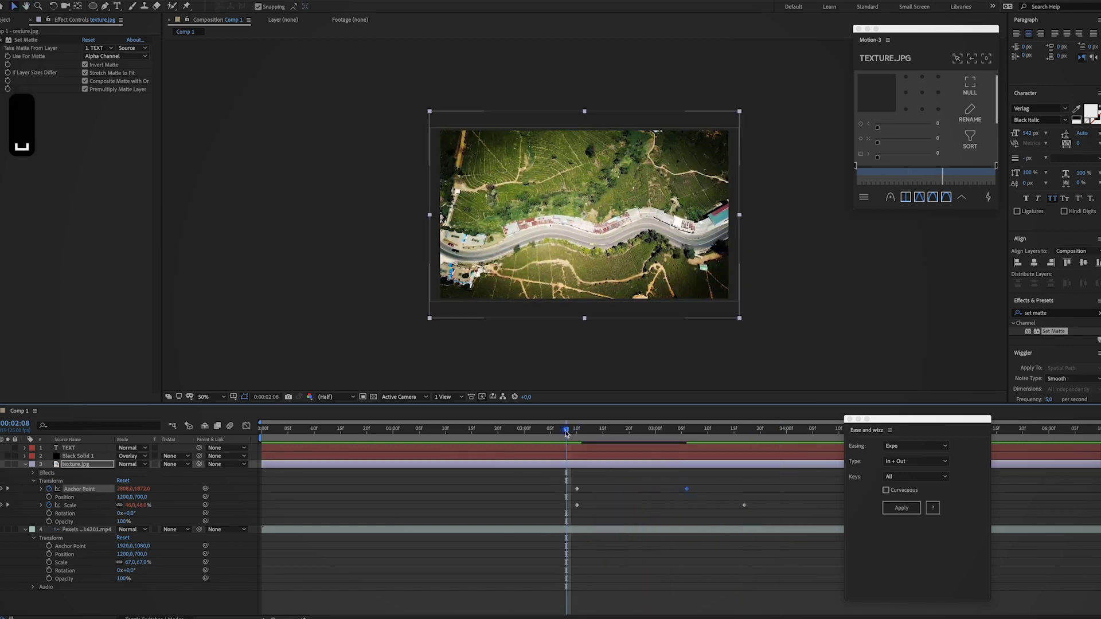
pyautogui.press('space')
pyautogui.click(643, 431)
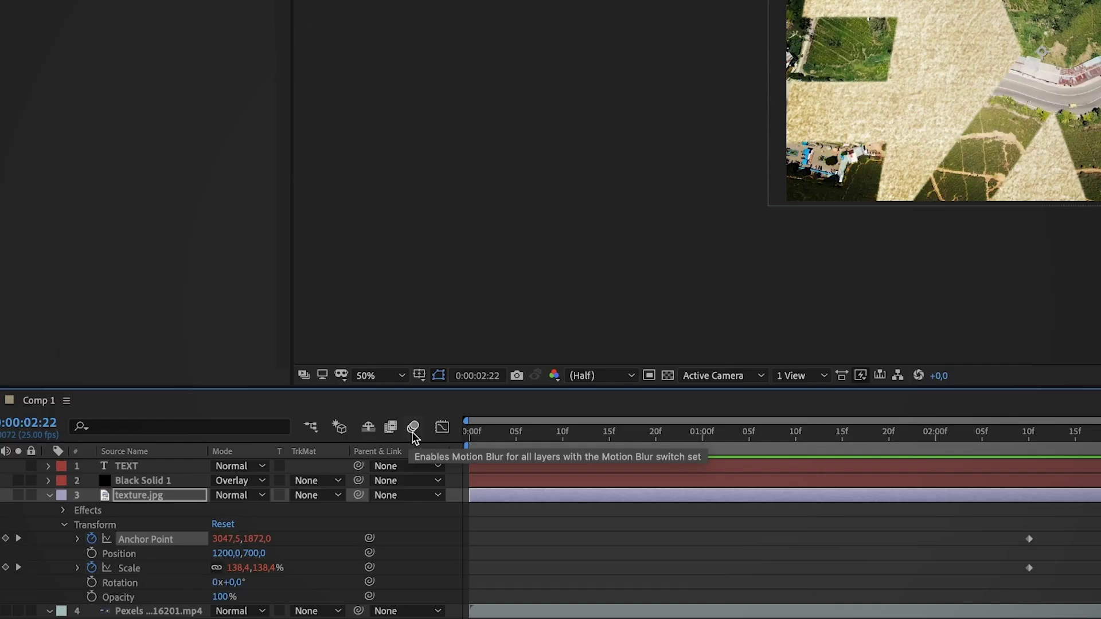
# Step: Enable the comp's Motion Blur master switch and texture.jpg's motion blur, then preview from 02:08
pyautogui.click(413, 429)
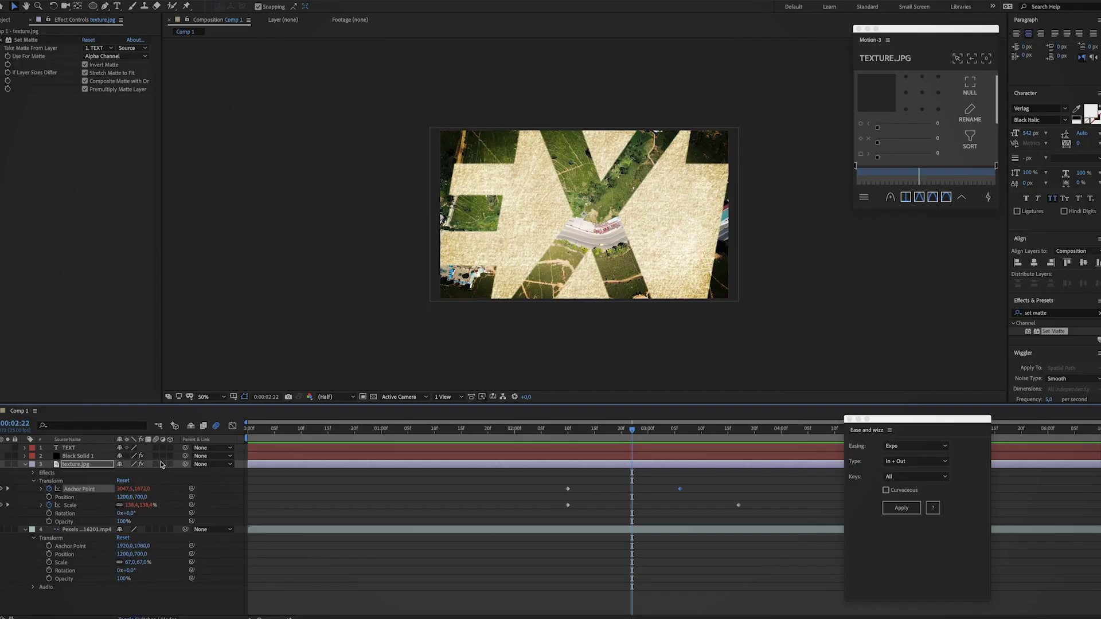
pyautogui.click(157, 464)
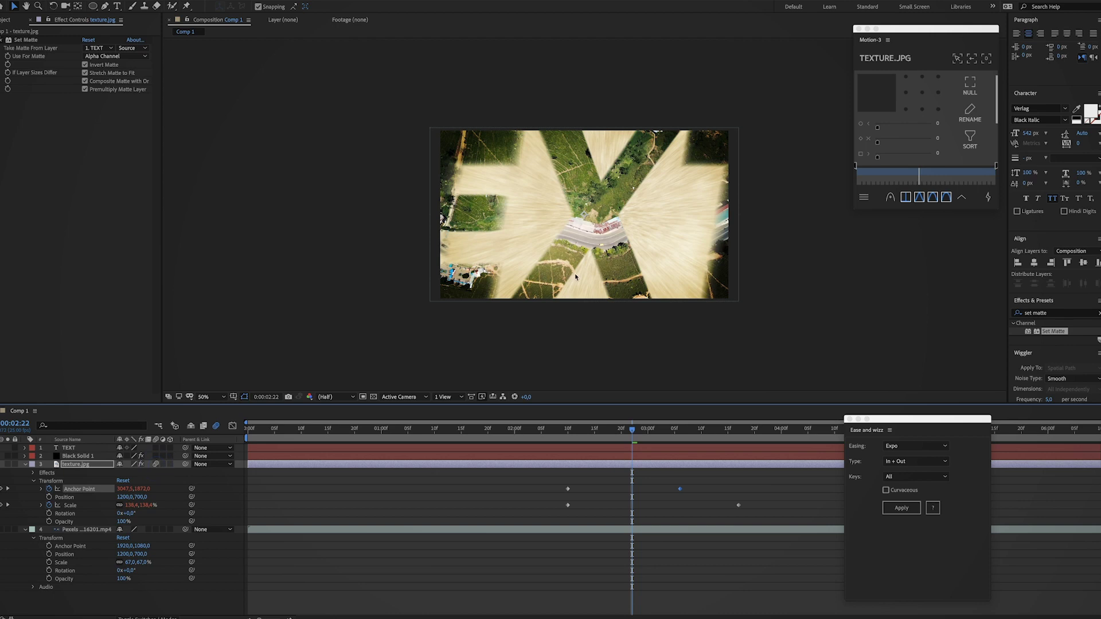
pyautogui.click(560, 433)
pyautogui.press('space')
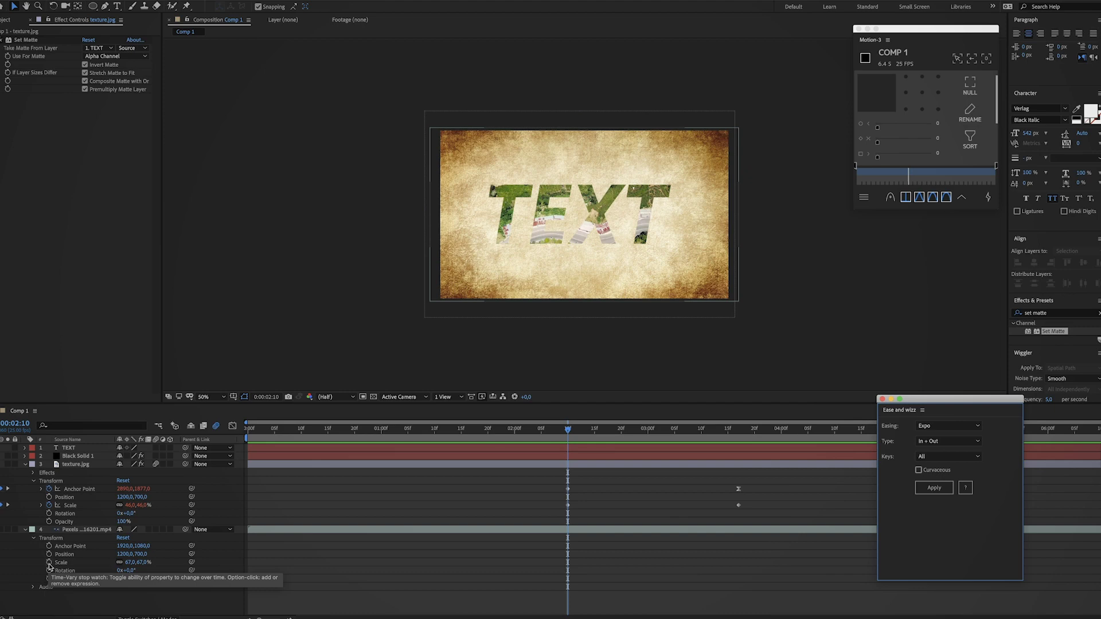
# Step: Keyframe the drone footage's Scale from 67% at 02:10 to 98% at 03:18 and preview
pyautogui.click(50, 564)
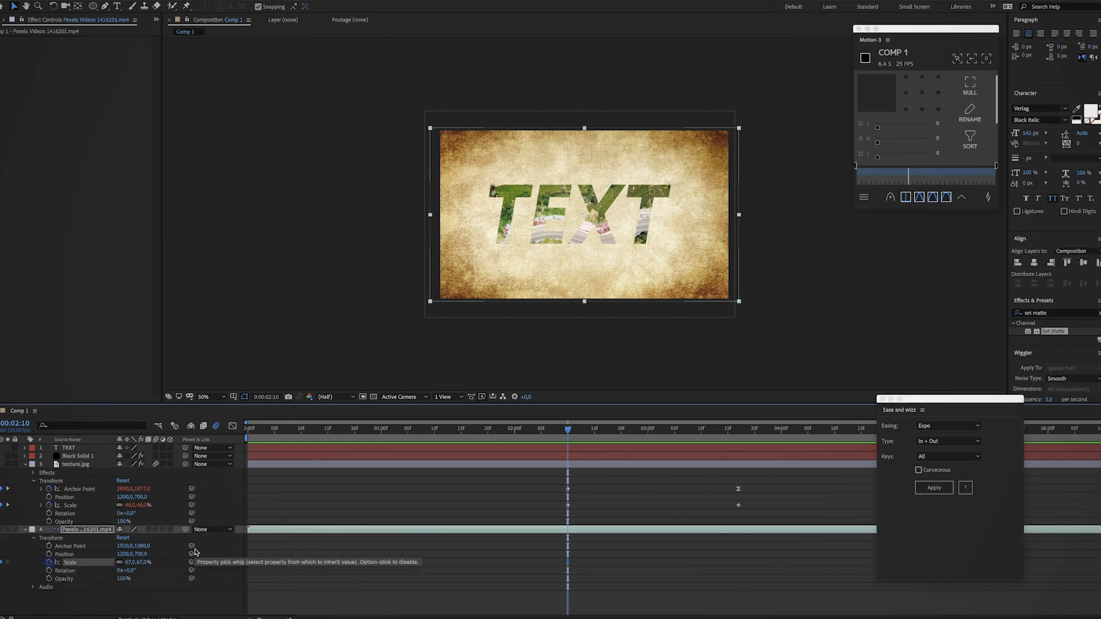
pyautogui.moveTo(587, 435); pyautogui.dragTo(744, 448)
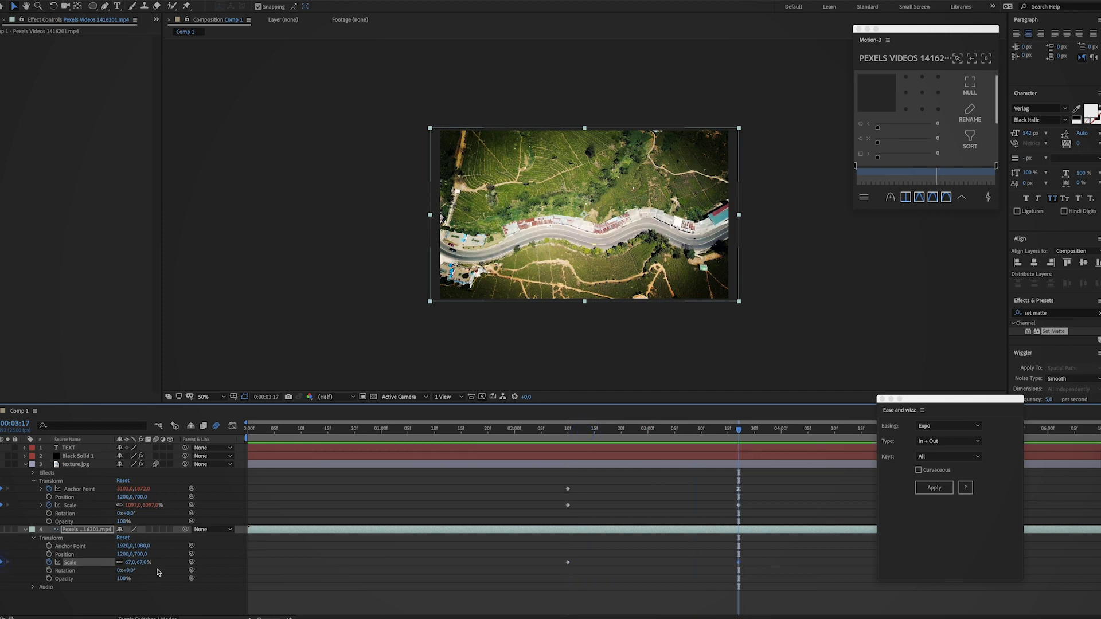
pyautogui.moveTo(144, 563); pyautogui.dragTo(159, 568)
pyautogui.click(570, 436)
pyautogui.press('space')
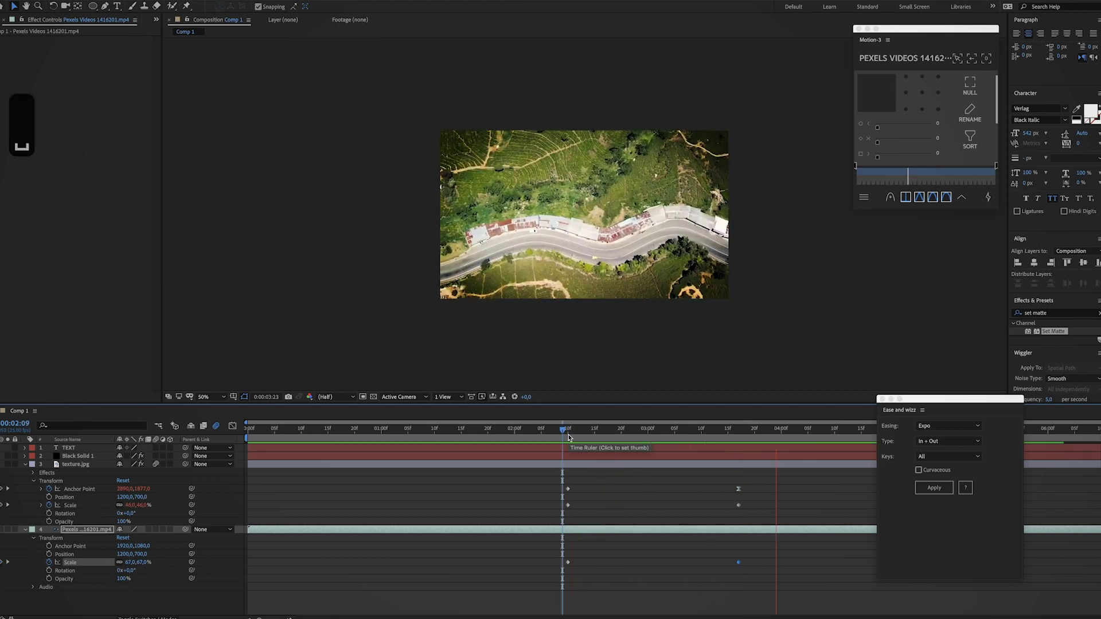
pyautogui.press('space')
pyautogui.click(570, 436)
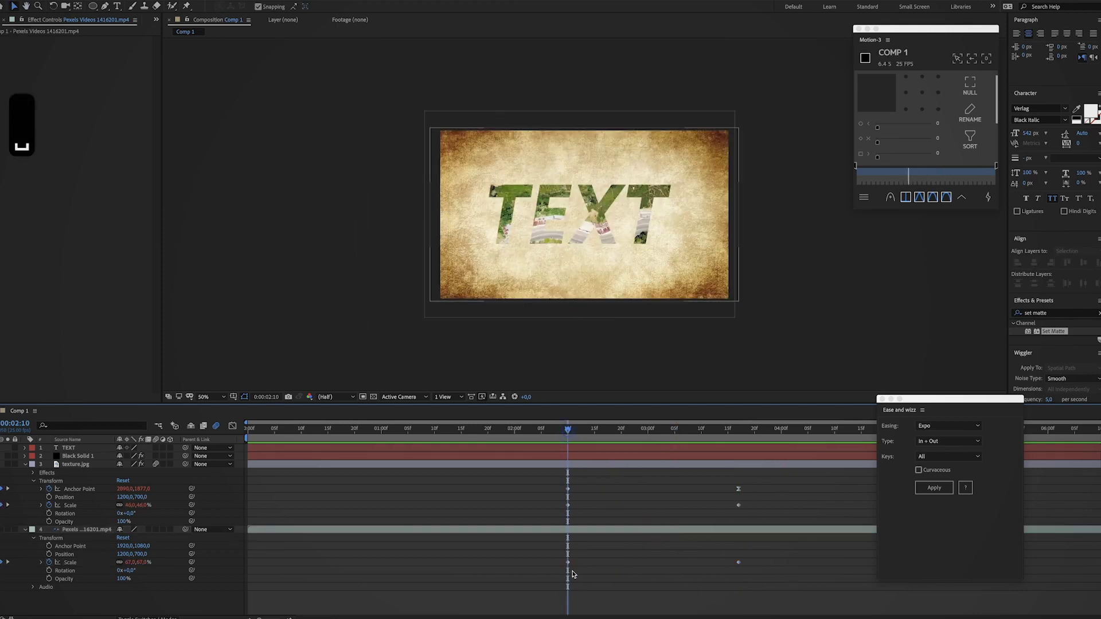
# Step: Apply Expo In + Out easing to both of the footage's Scale keyframes
pyautogui.moveTo(568, 562)
pyautogui.mouseDown()
pyautogui.moveTo(691, 562)
pyautogui.moveTo(569, 564)
pyautogui.mouseUp()
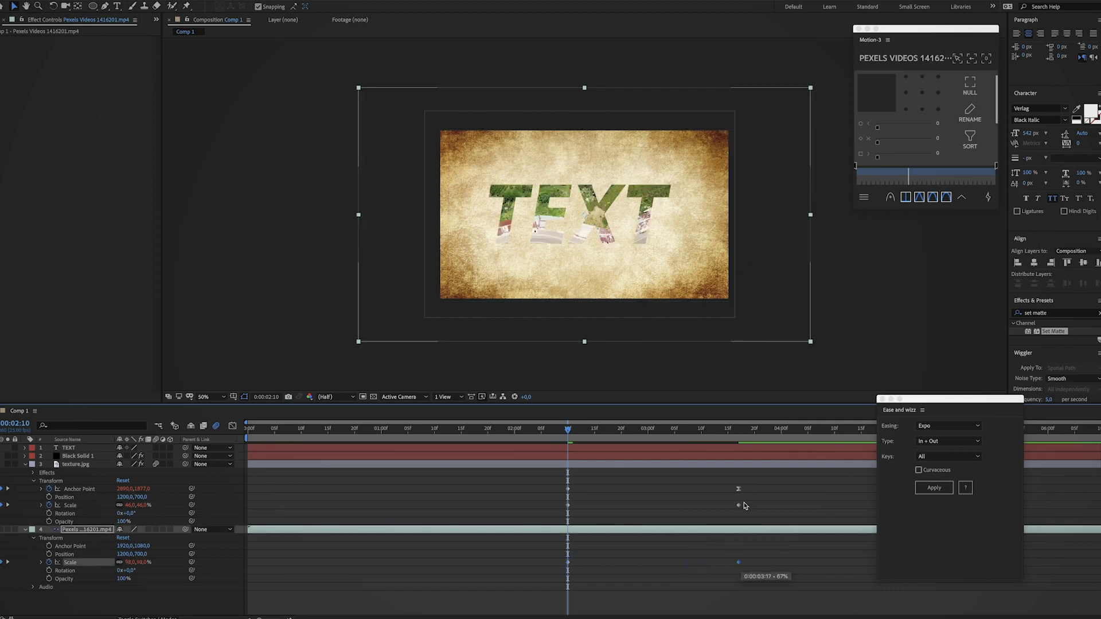
pyautogui.click(555, 429)
pyautogui.press('space')
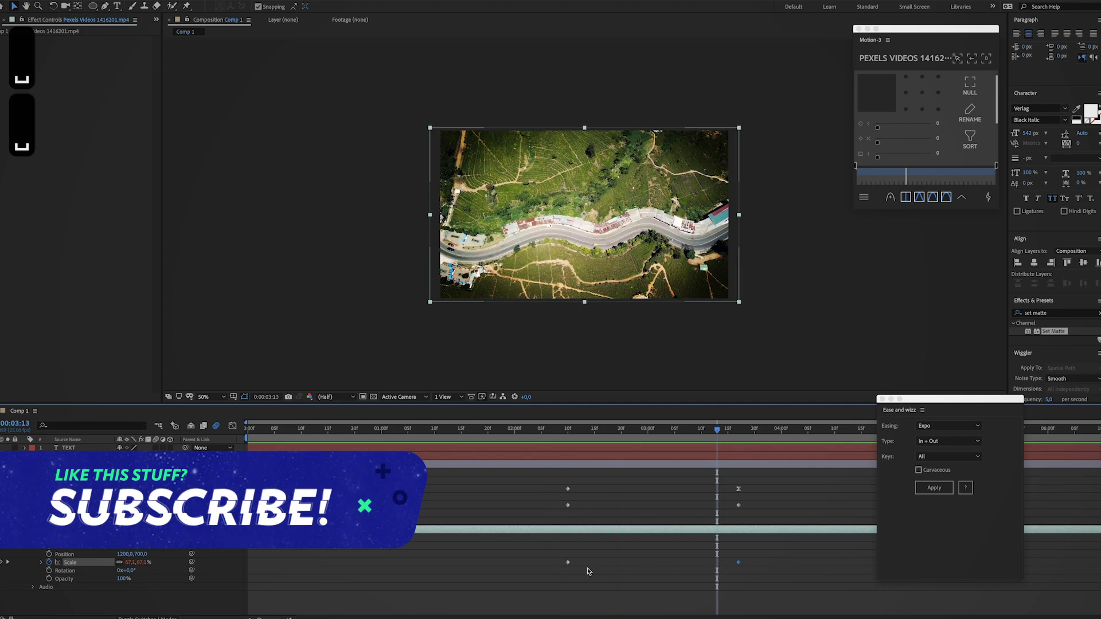
pyautogui.moveTo(569, 563); pyautogui.dragTo(701, 562)
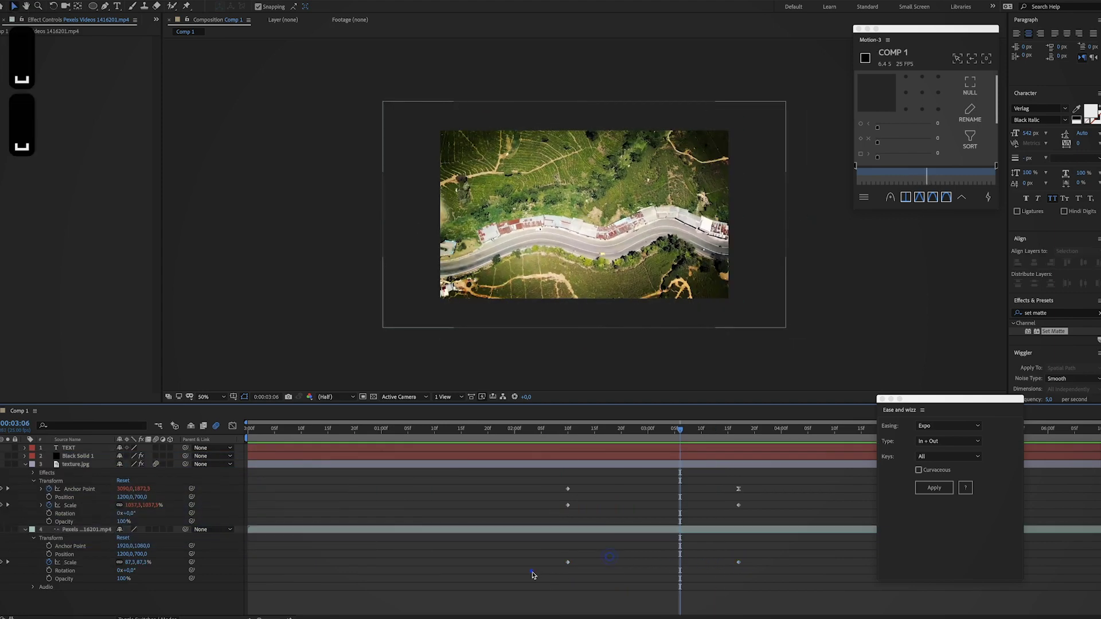
pyautogui.moveTo(531, 561); pyautogui.dragTo(794, 568)
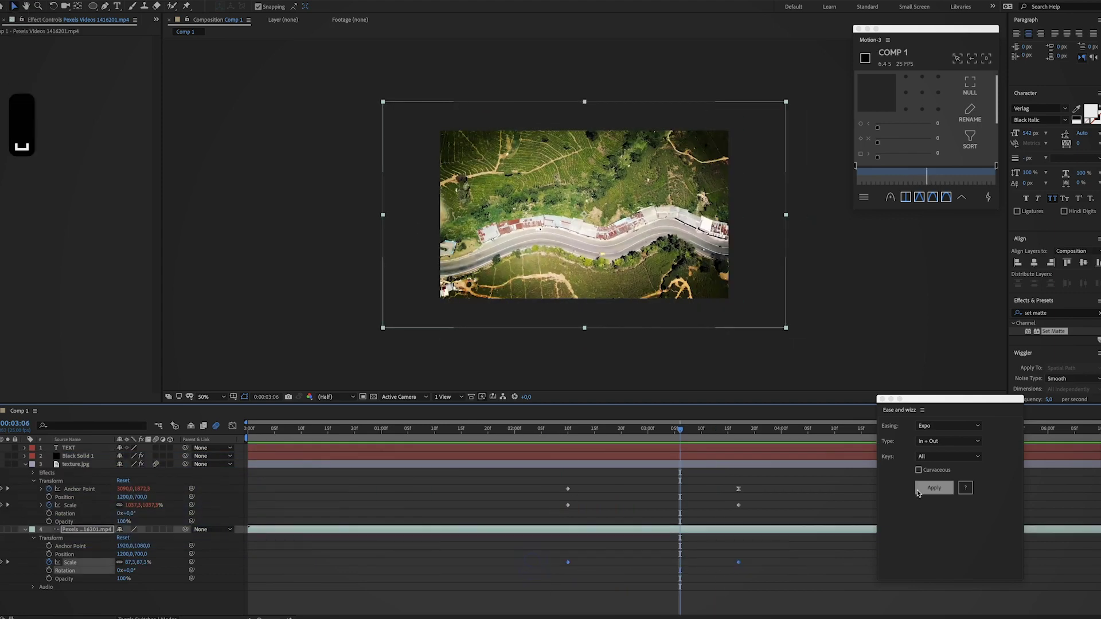
pyautogui.click(935, 488)
pyautogui.click(823, 552)
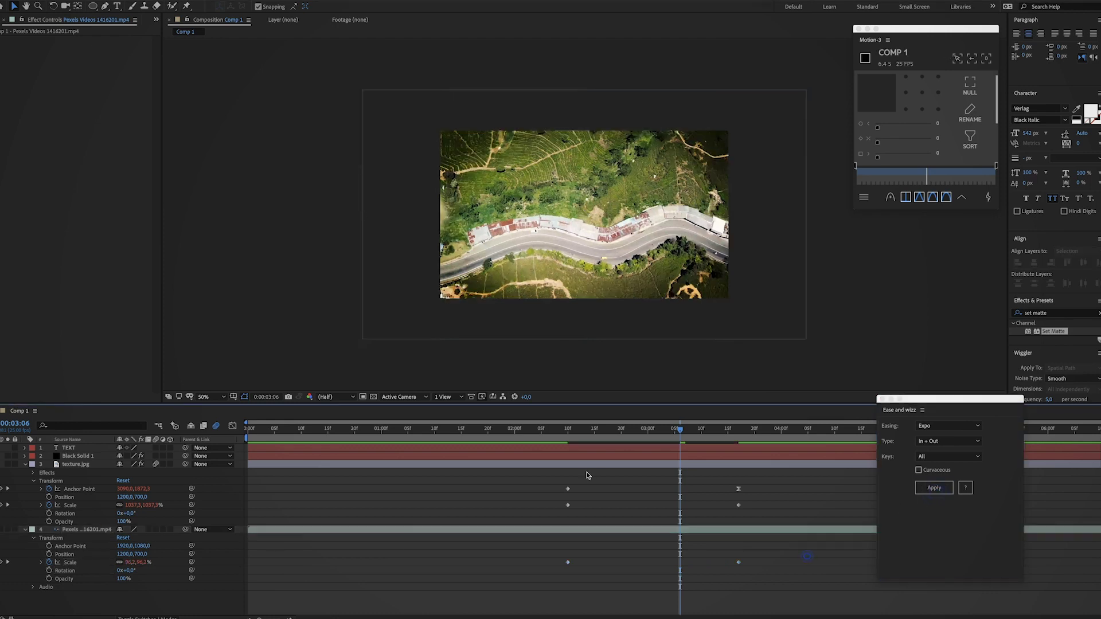
# Step: Preview the eased footage zoom from 02:06
pyautogui.click(737, 430)
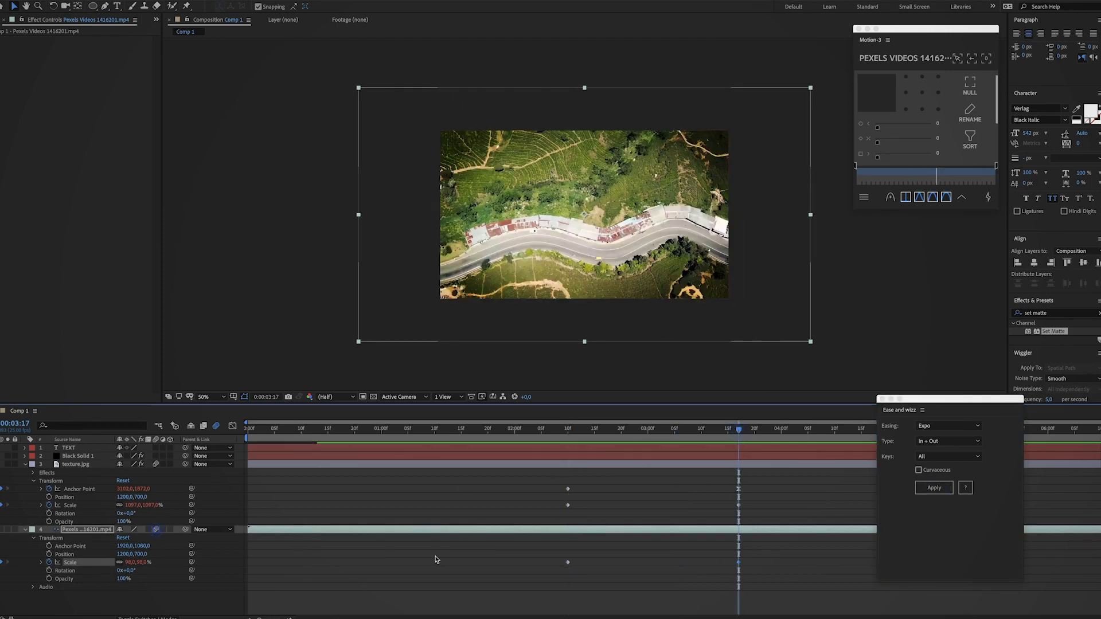
pyautogui.click(498, 569)
pyautogui.click(544, 430)
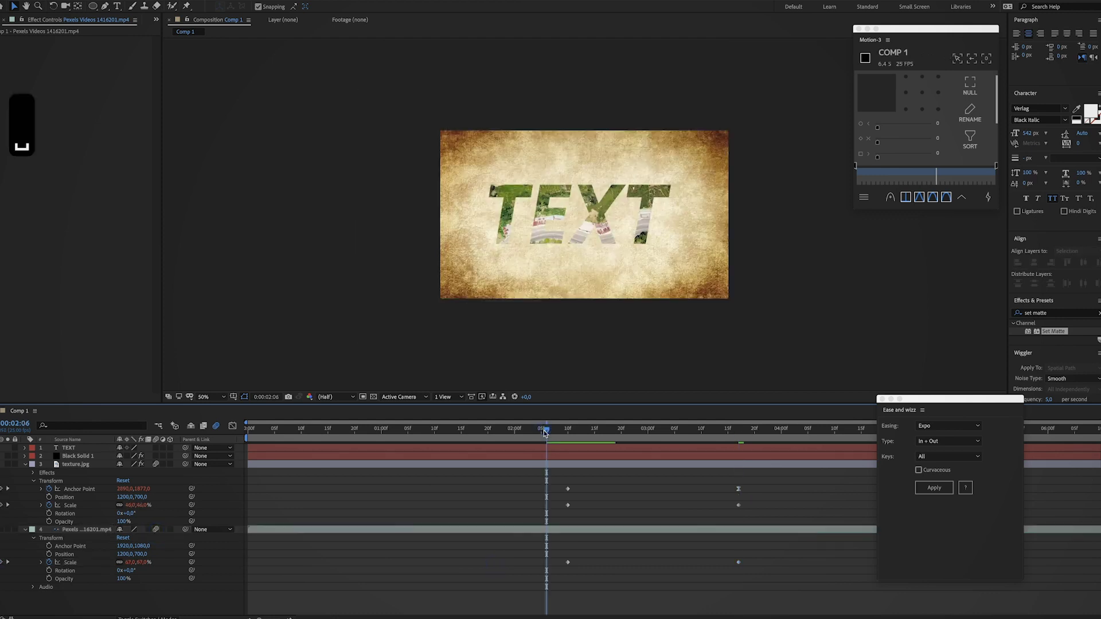
pyautogui.press('space')
# Step: Drag the footage's end Scale keyframe earlier to about 03:07 and check the timing
pyautogui.click(738, 562)
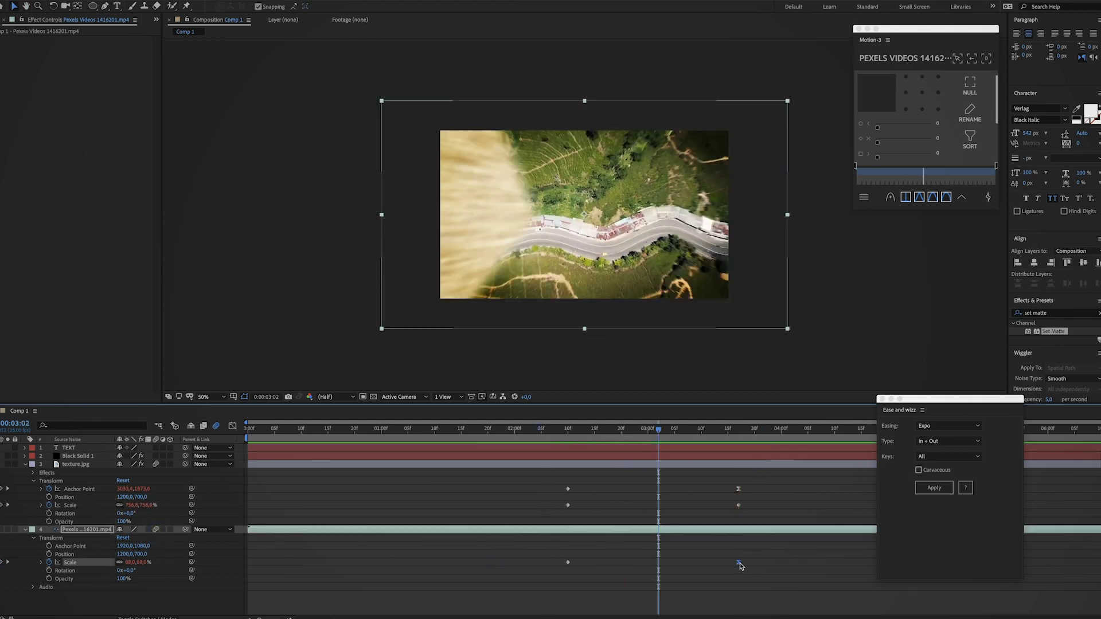
pyautogui.moveTo(739, 563); pyautogui.dragTo(685, 563)
pyautogui.press('space')
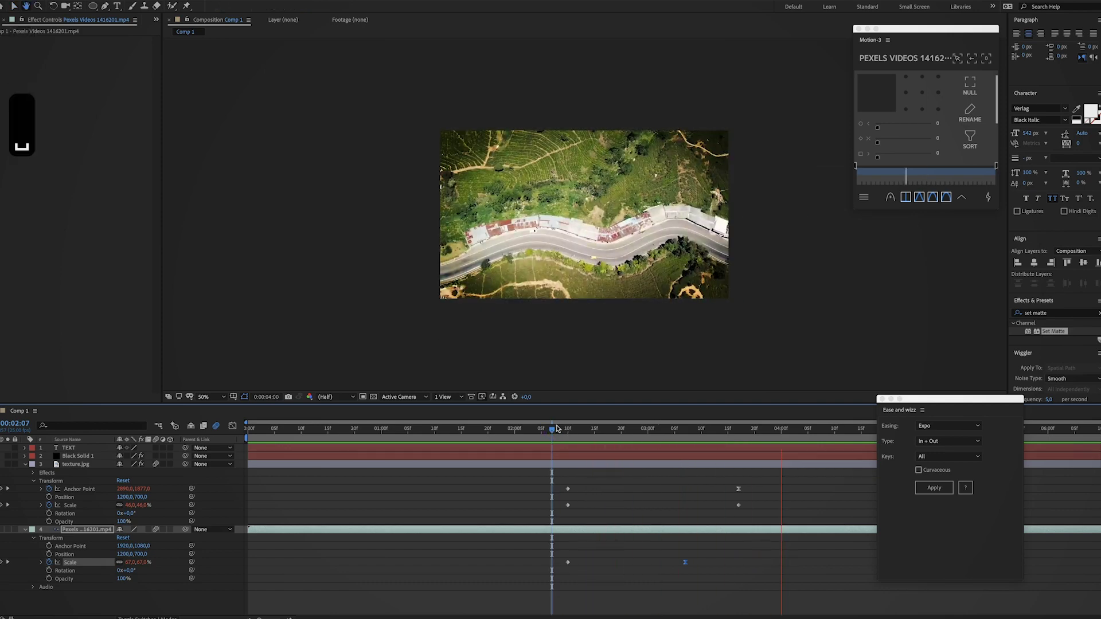
pyautogui.press('space')
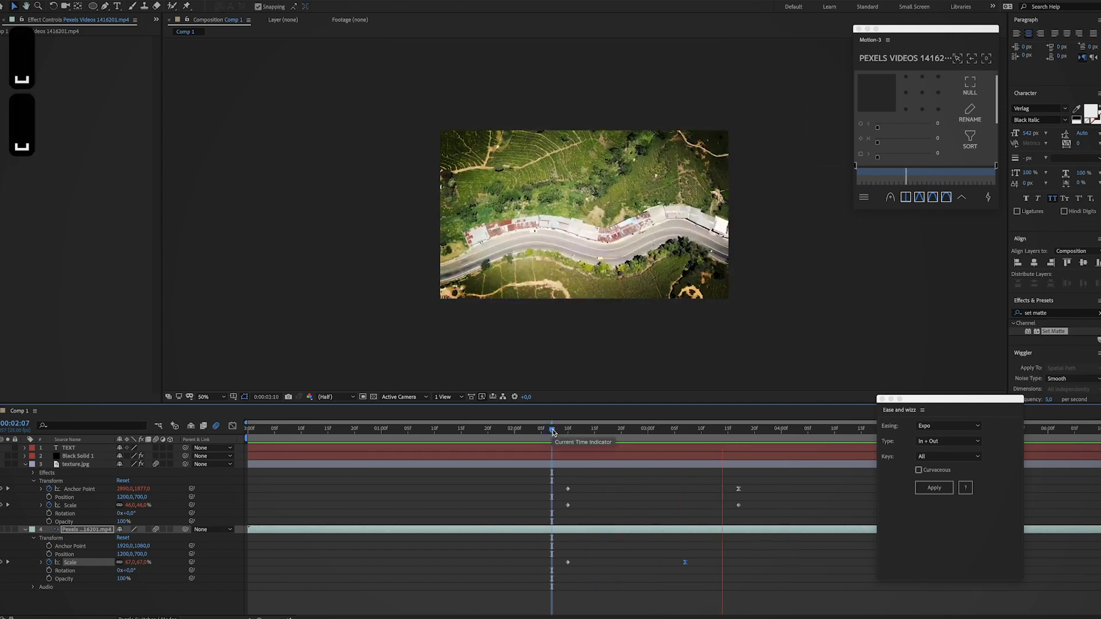
pyautogui.click(576, 438)
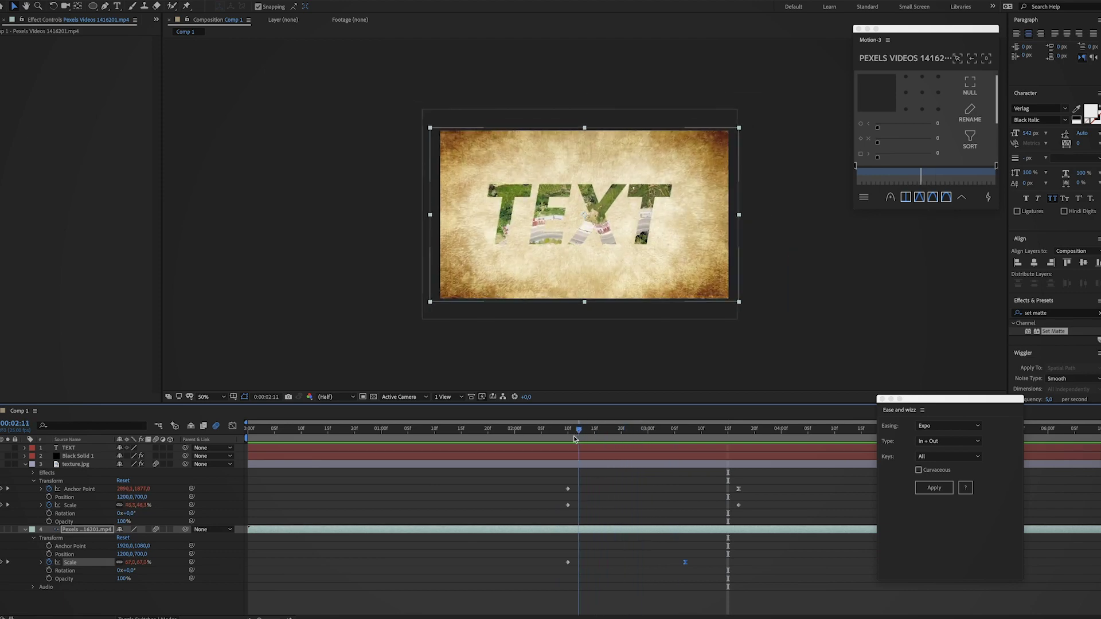
pyautogui.press('space')
pyautogui.press('space')
pyautogui.press('space')
pyautogui.click(587, 440)
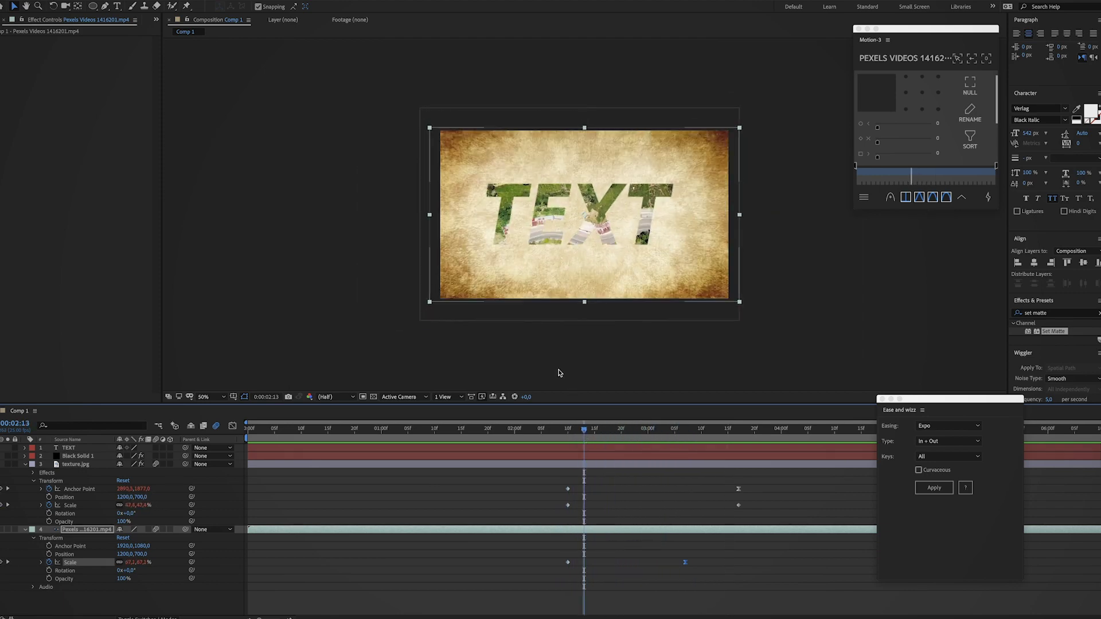
# Step: Apply Brightness & Contrast to texture.jpg via an Effects & Presets search for 'brightness'
pyautogui.moveTo(604, 435); pyautogui.dragTo(568, 436)
pyautogui.click(1028, 315)
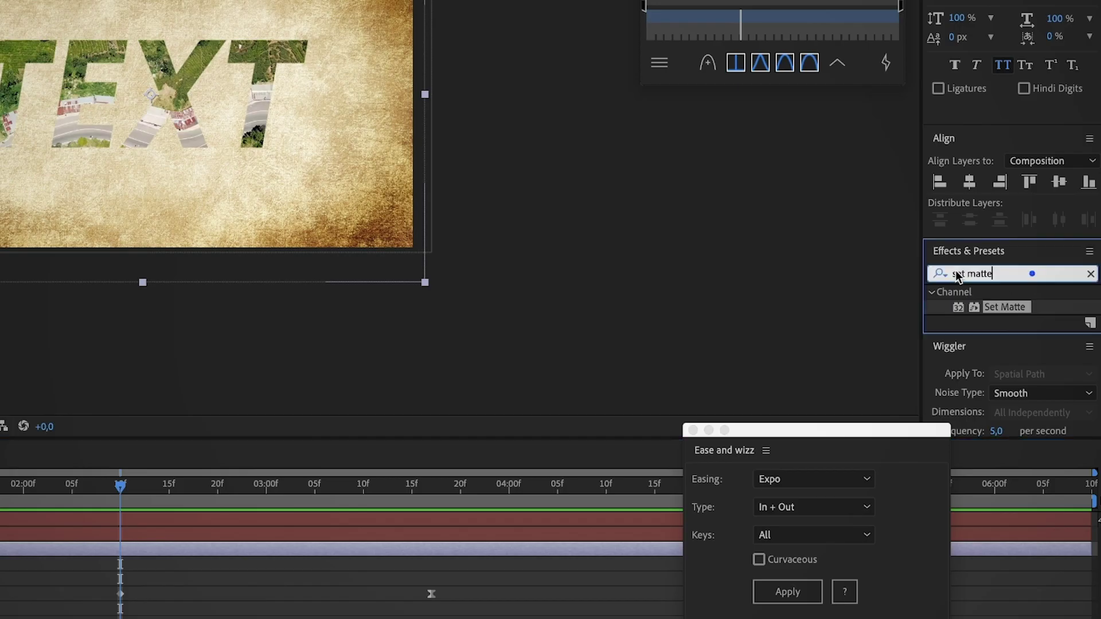
pyautogui.hotkey('ctrl', 'a')
pyautogui.write('brightness')
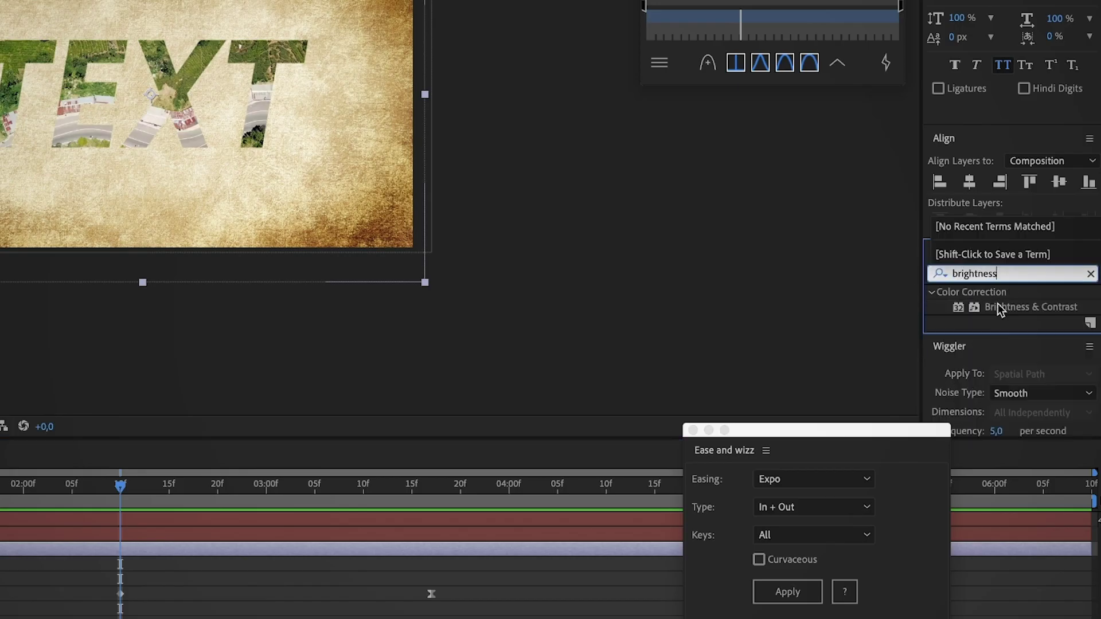
pyautogui.moveTo(1001, 310); pyautogui.dragTo(178, 552)
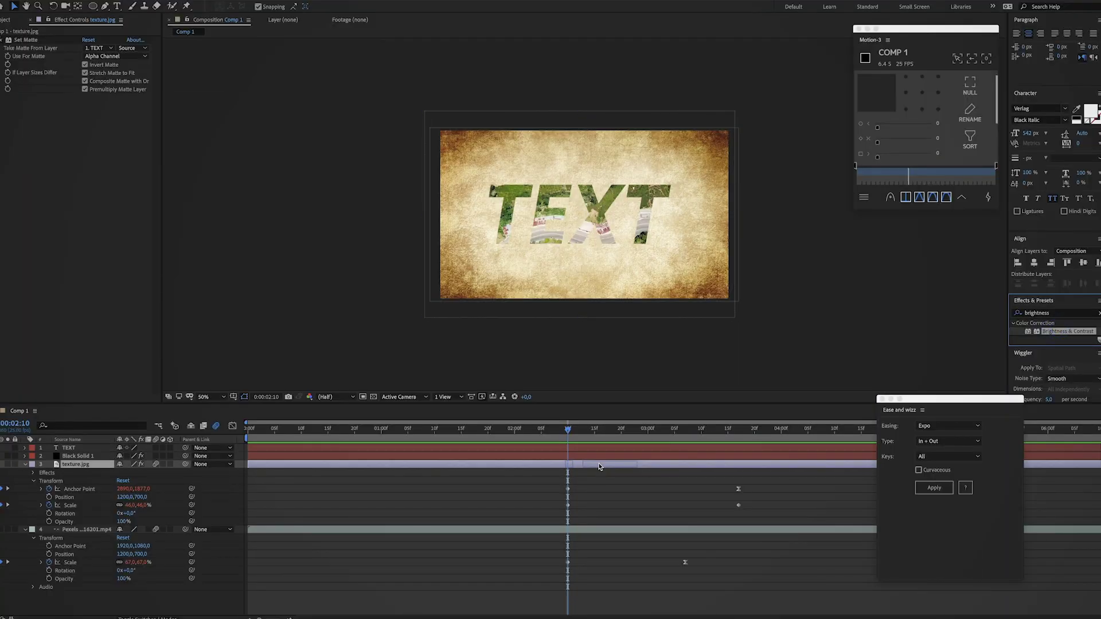
pyautogui.moveTo(599, 466); pyautogui.dragTo(599, 466)
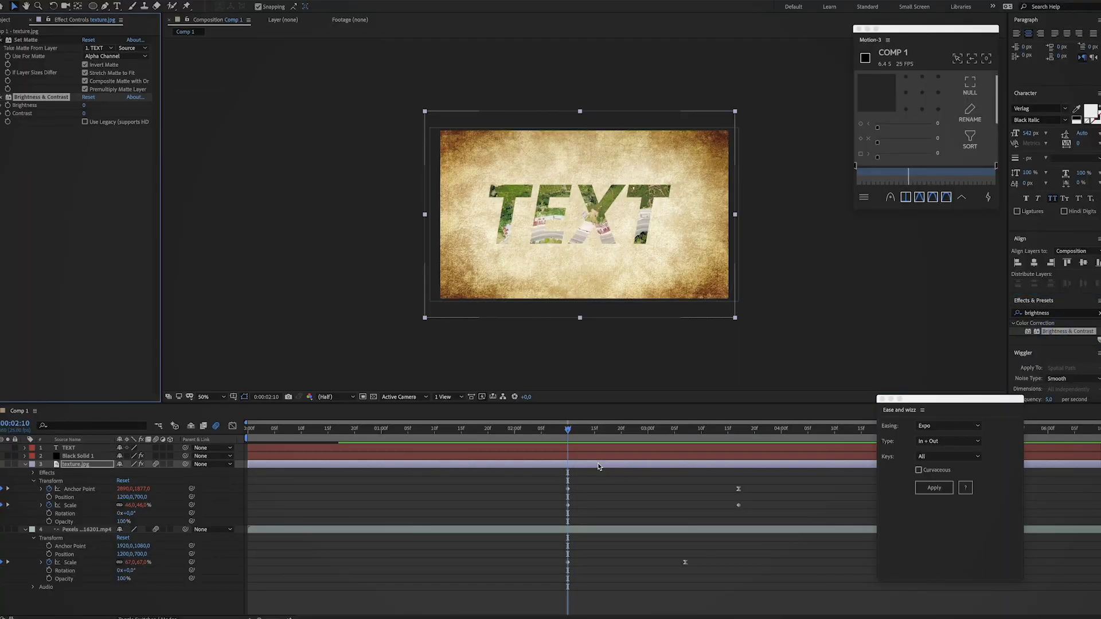
# Step: Keyframe Brightness at 0 at 02:10 and -100 at 03:17
pyautogui.click(34, 474)
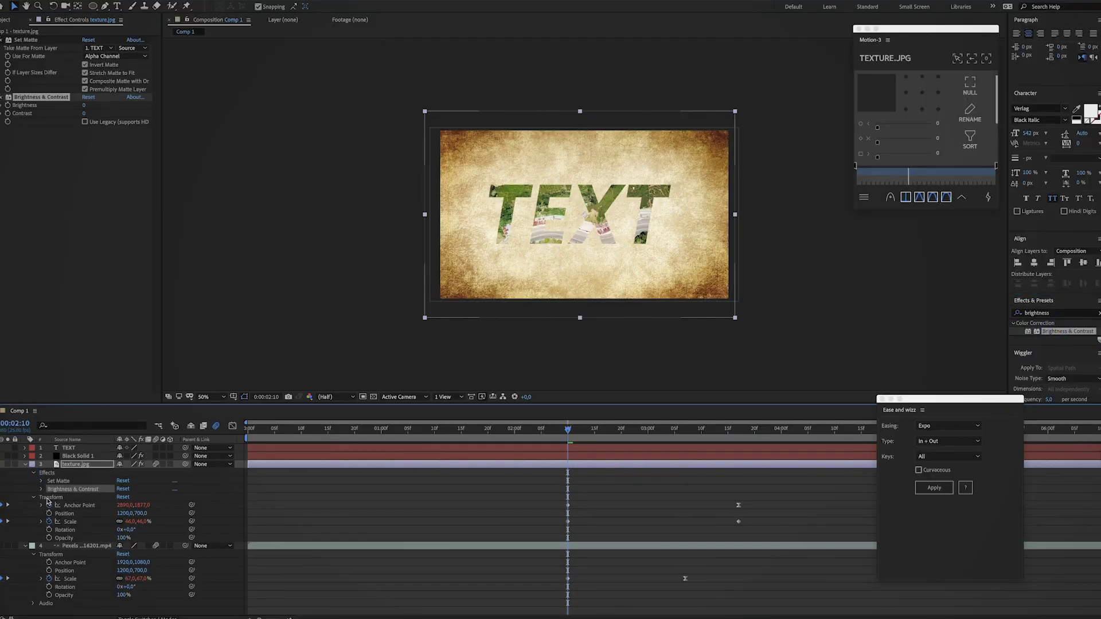
pyautogui.click(41, 490)
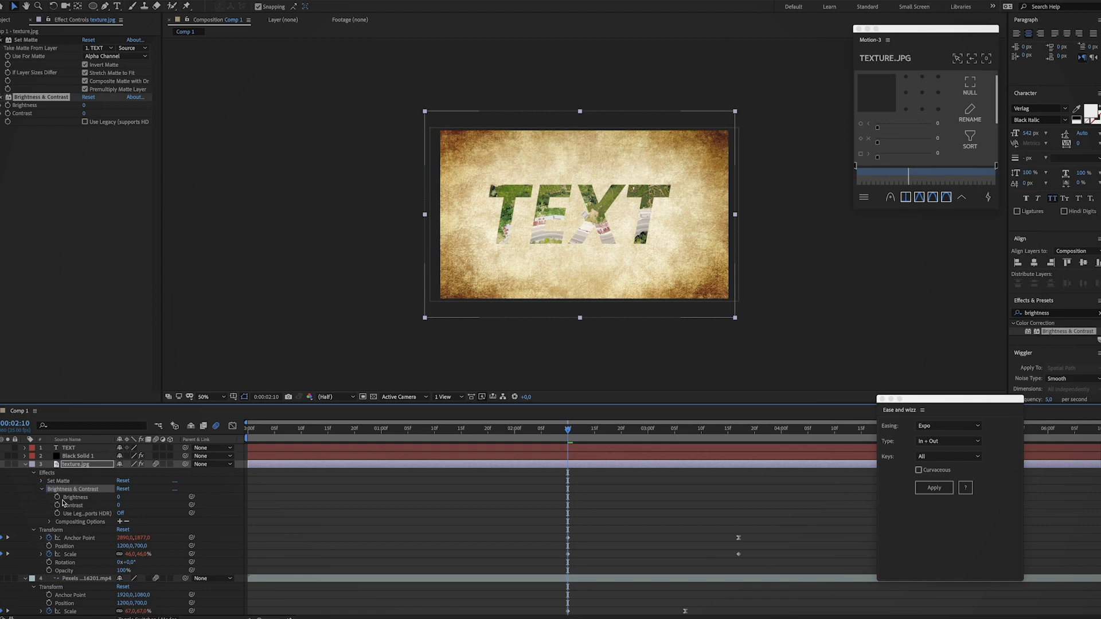
pyautogui.click(58, 498)
pyautogui.moveTo(701, 437); pyautogui.dragTo(739, 440)
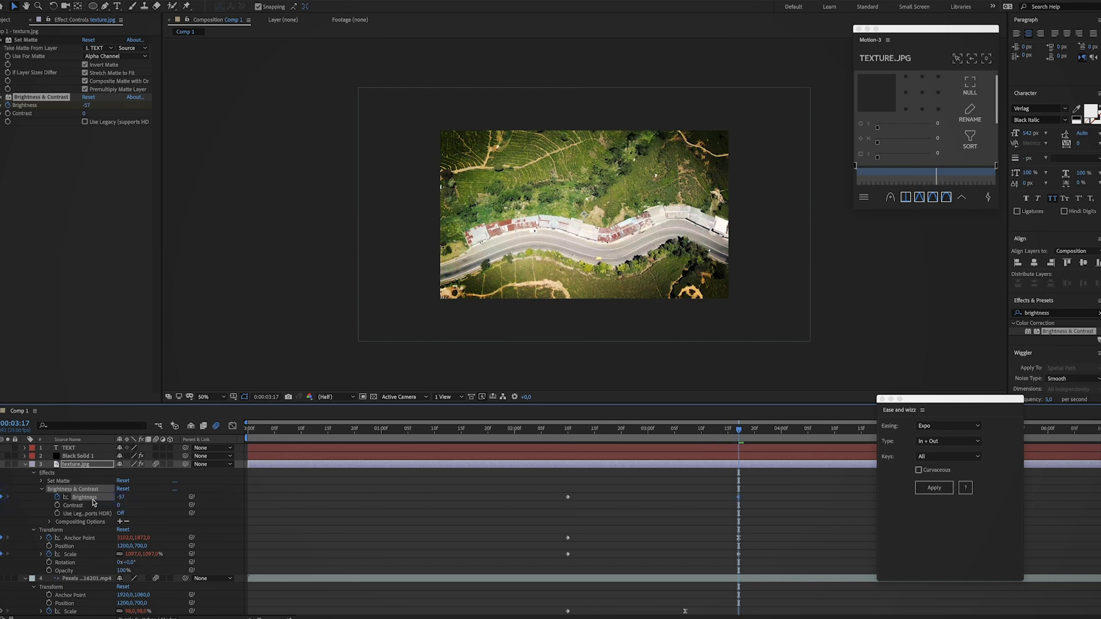
pyautogui.write('-100')
pyautogui.press('Return')
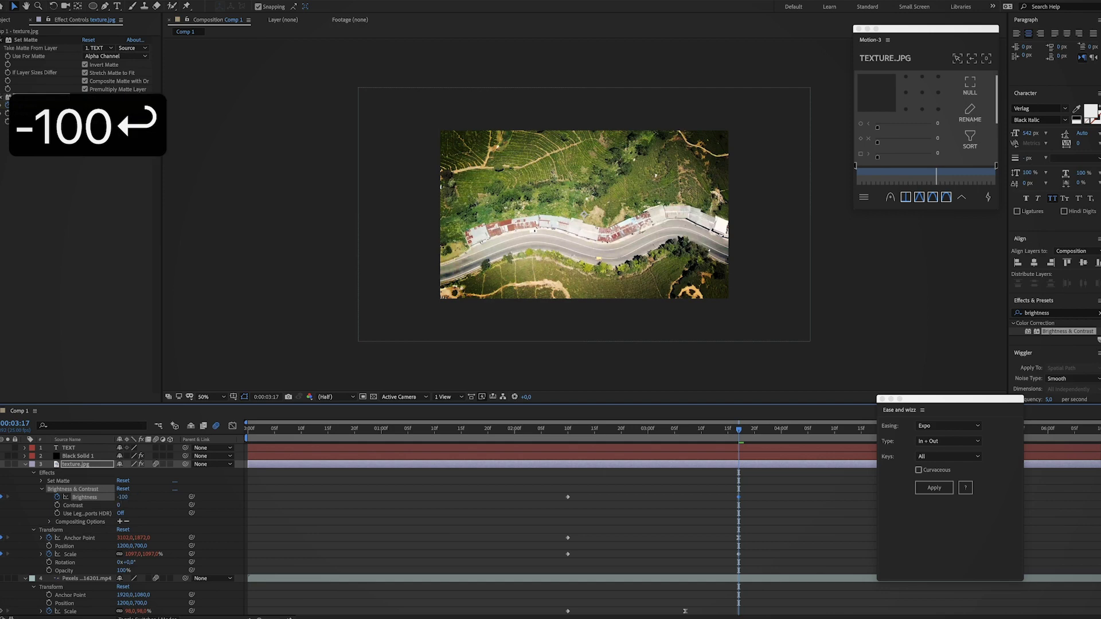
# Step: Preview and scrub through the zoom to check the darkening
pyautogui.click(552, 429)
pyautogui.press('space')
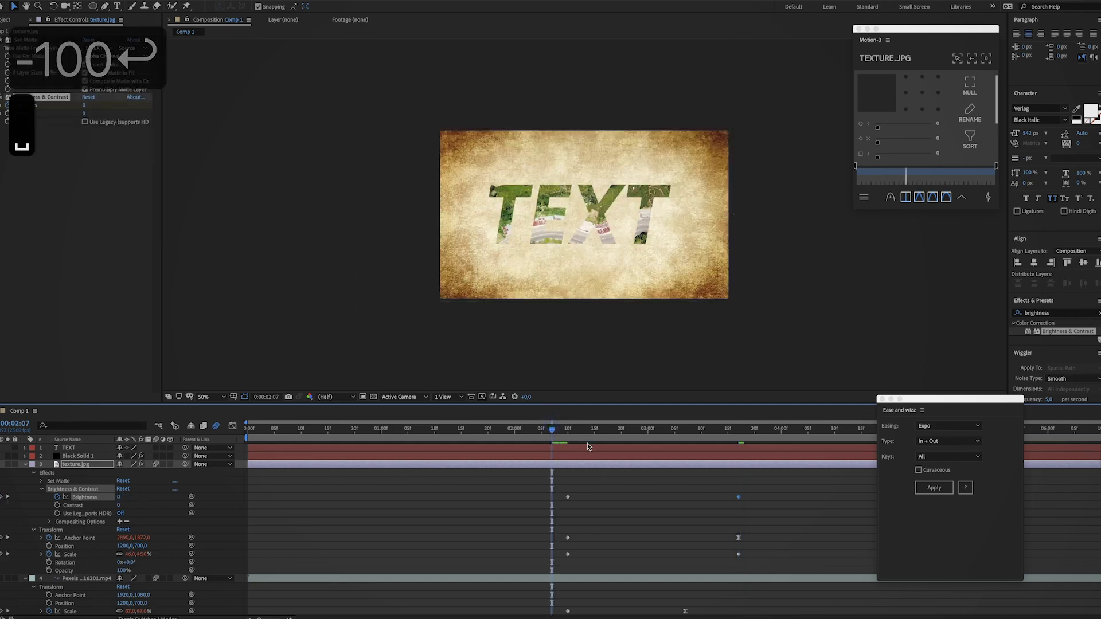
pyautogui.click(601, 431)
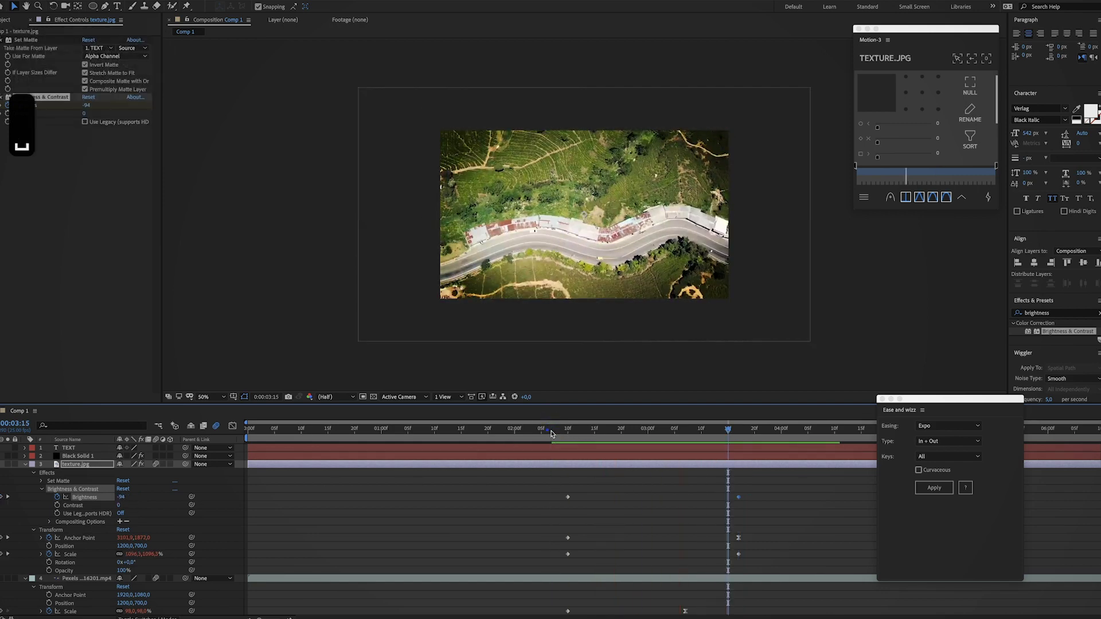
pyautogui.moveTo(604, 434)
pyautogui.mouseDown()
pyautogui.moveTo(651, 436)
pyautogui.moveTo(571, 437)
pyautogui.moveTo(621, 438)
pyautogui.mouseUp()
pyautogui.scroll(-1, 587, 496)
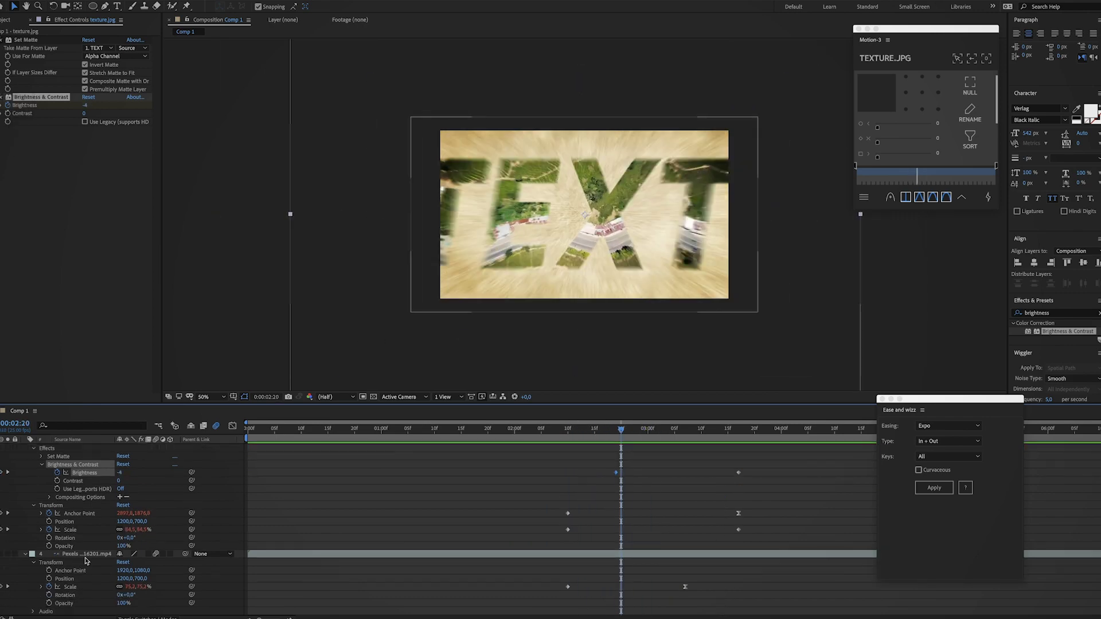
# Step: Add a Spin Radial Blur to the drone footage layer with Amount 2
pyautogui.click(80, 554)
pyautogui.click(189, 1)
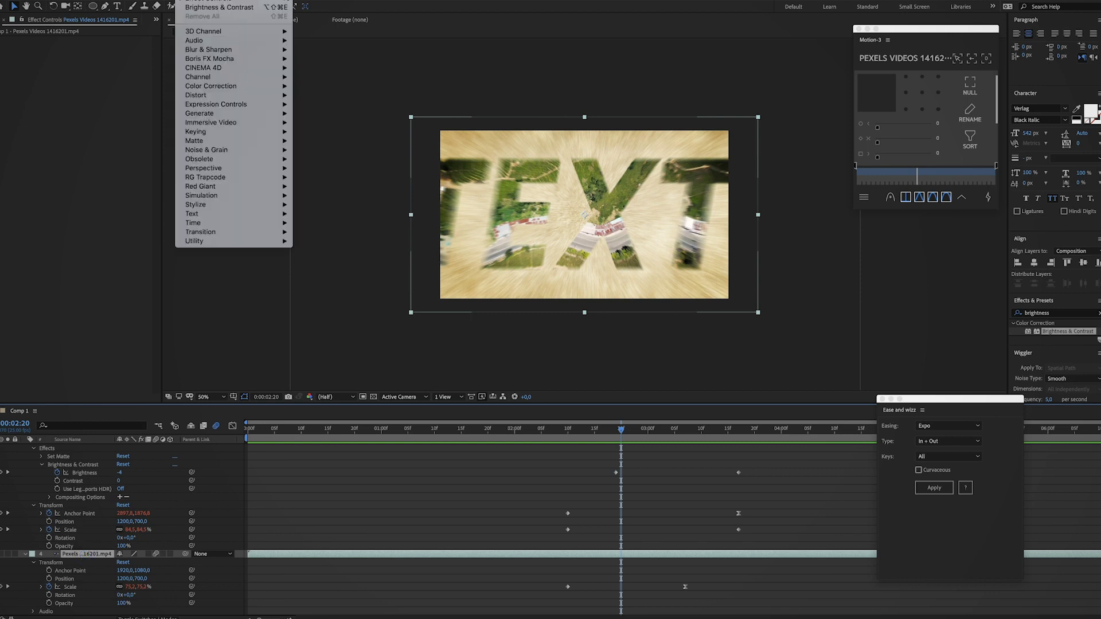
pyautogui.moveTo(230, 49)
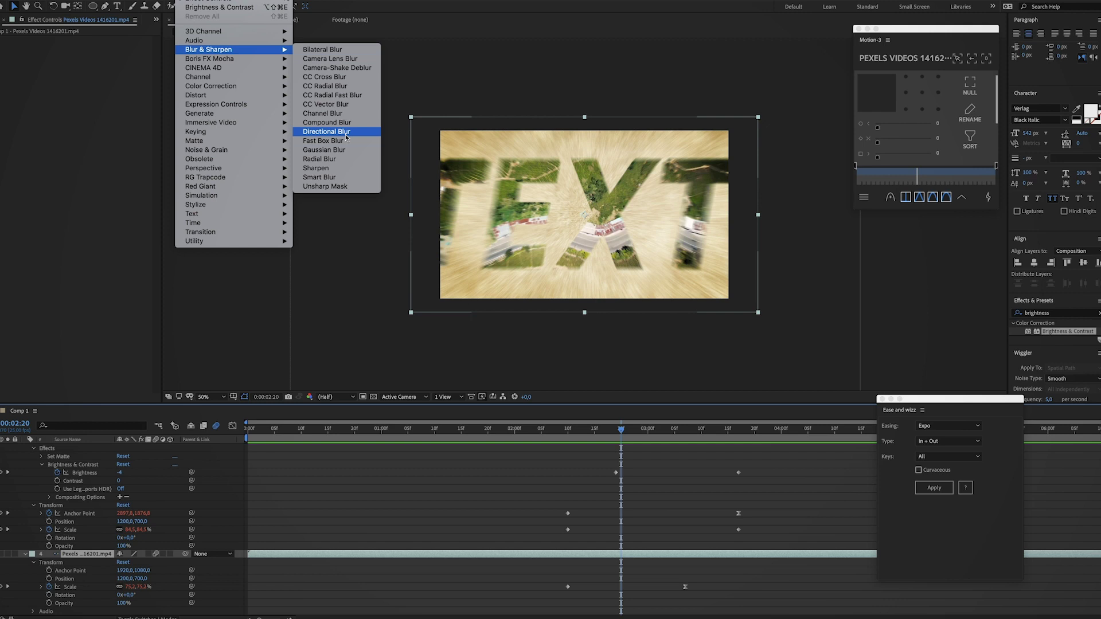
pyautogui.click(320, 160)
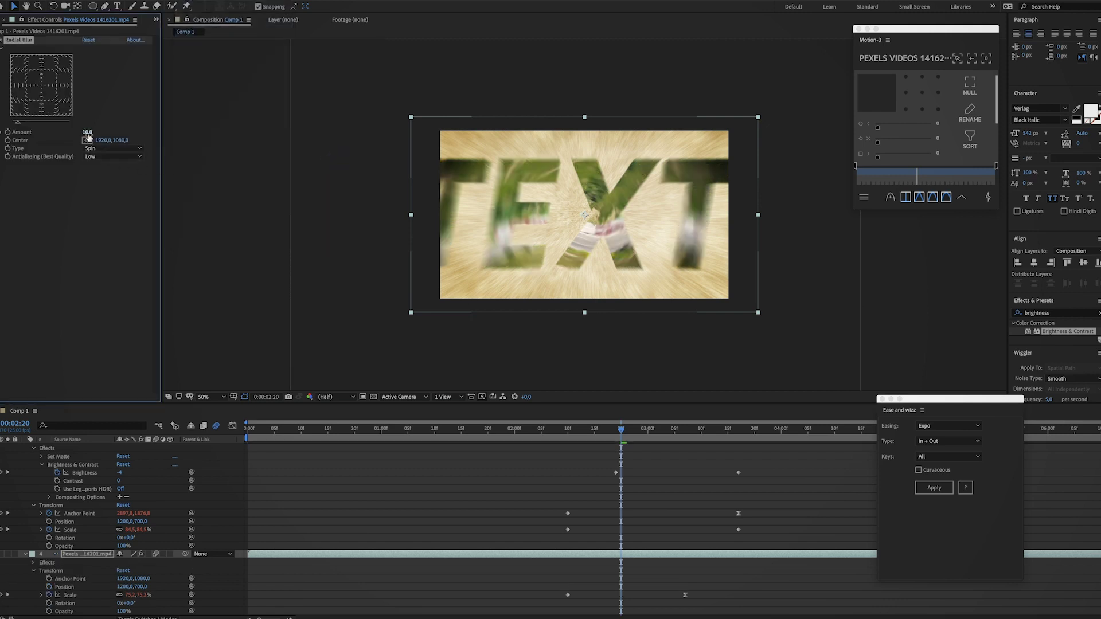
pyautogui.write('2')
pyautogui.press('Return')
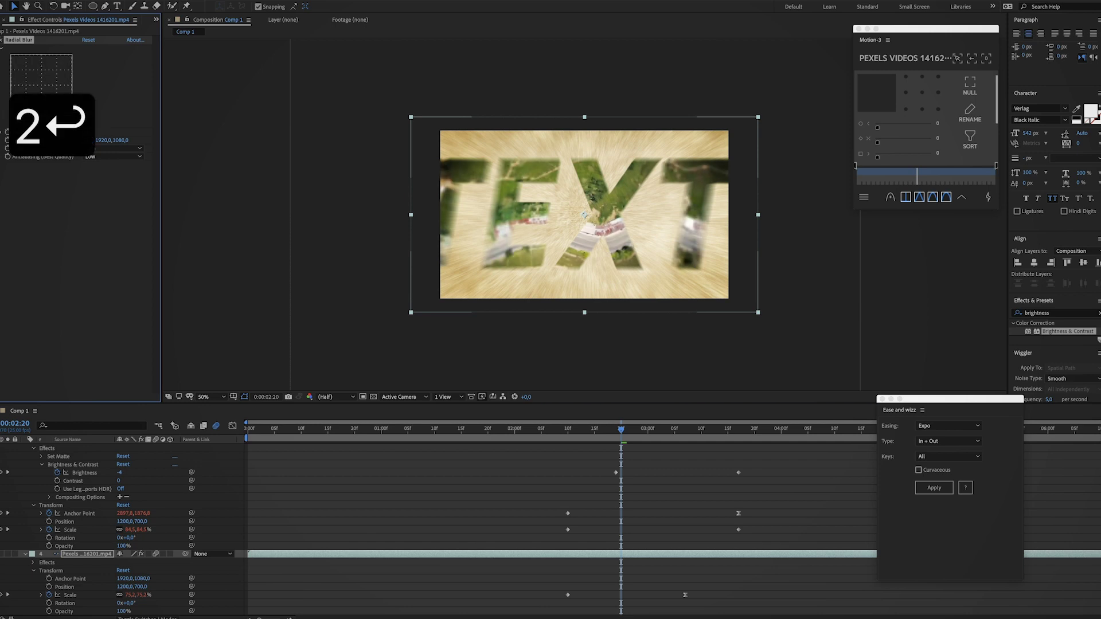
# Step: Keyframe the Radial Blur Amount at 0 at 02:10 and at 03:17
pyautogui.click(42, 572)
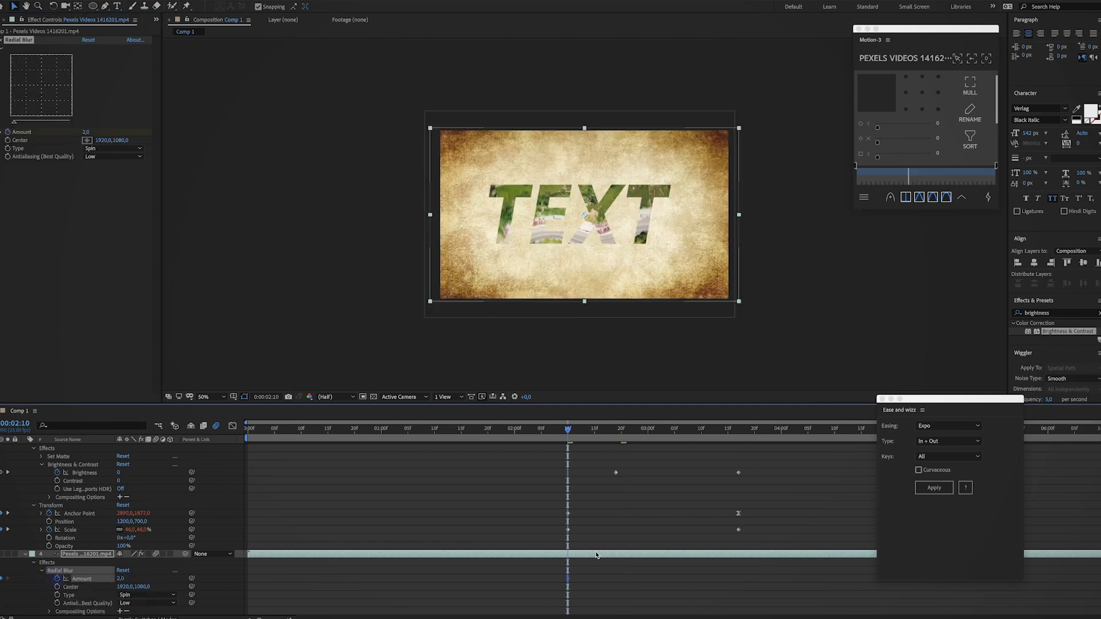
pyautogui.click(740, 432)
pyautogui.write('0')
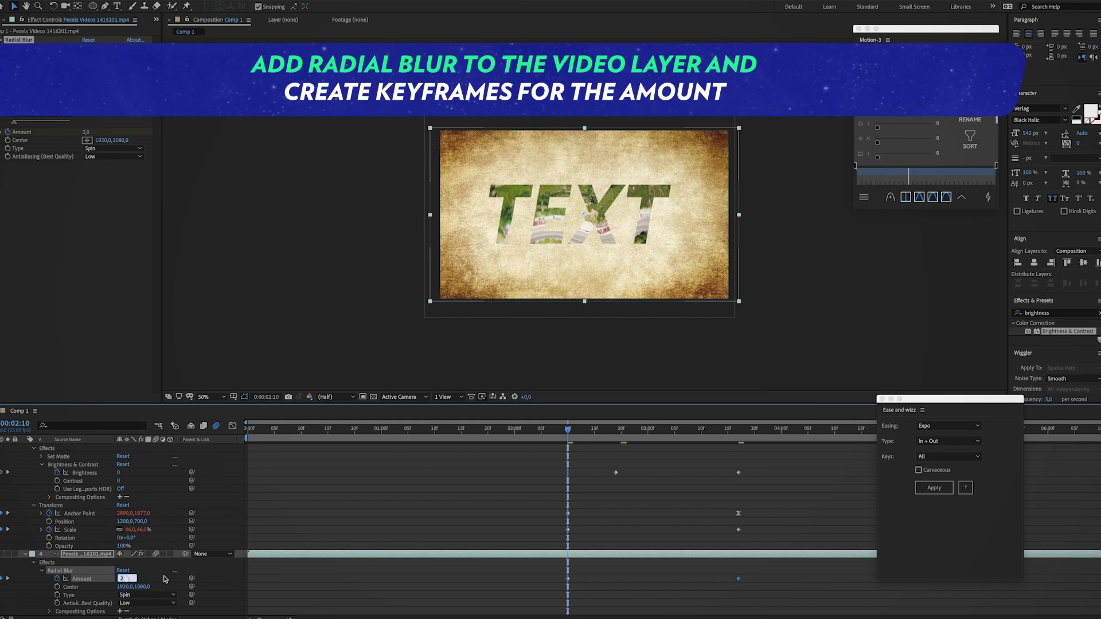
pyautogui.press('Return')
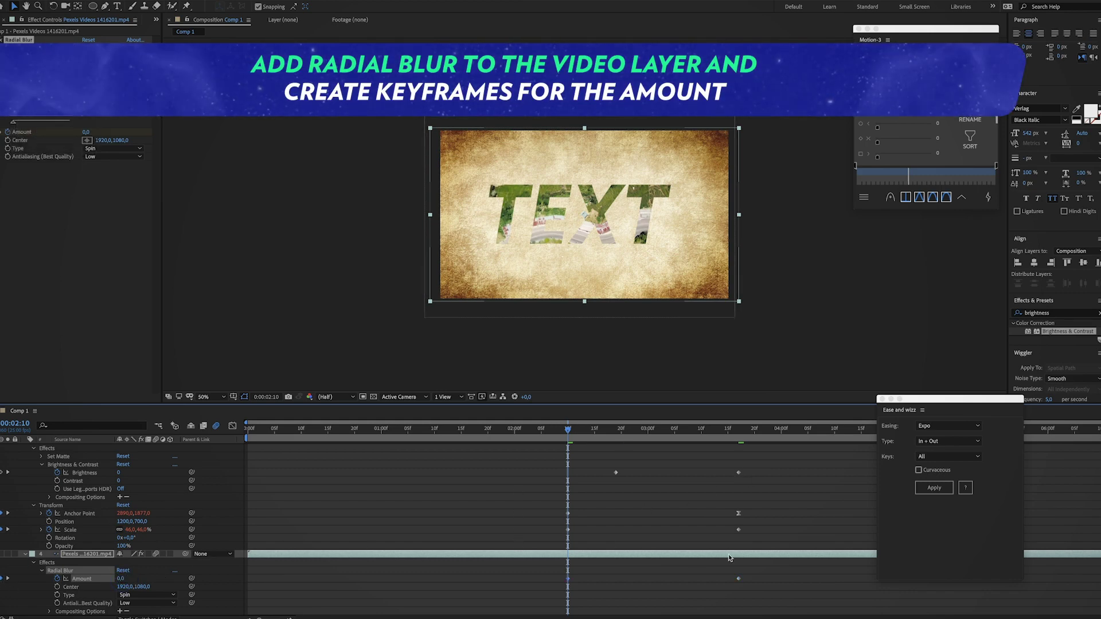
pyautogui.press('k')
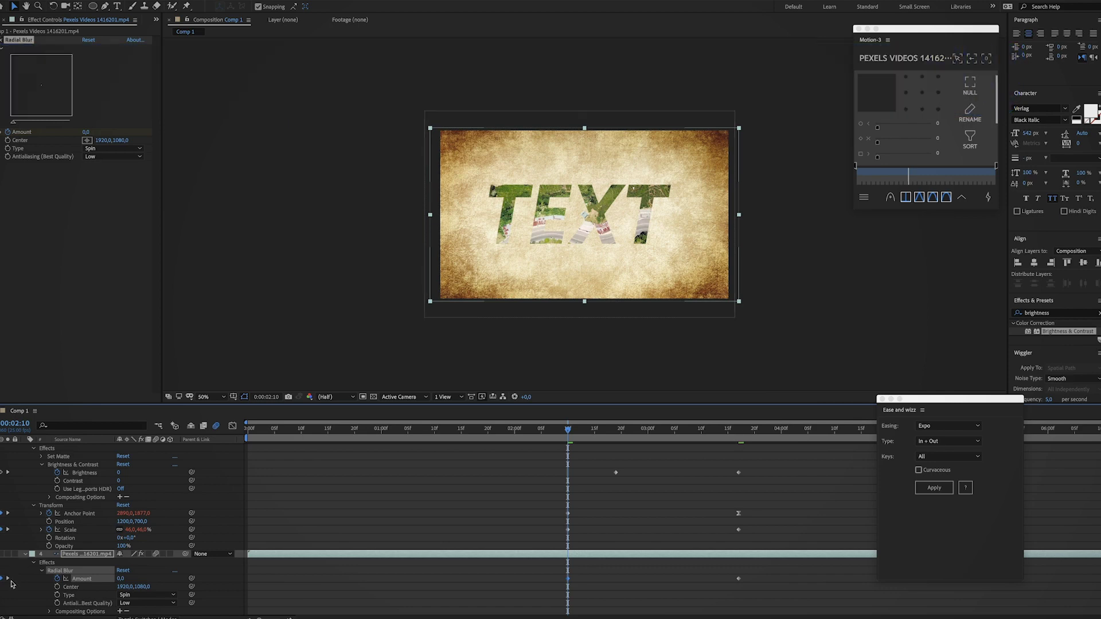
pyautogui.write('0')
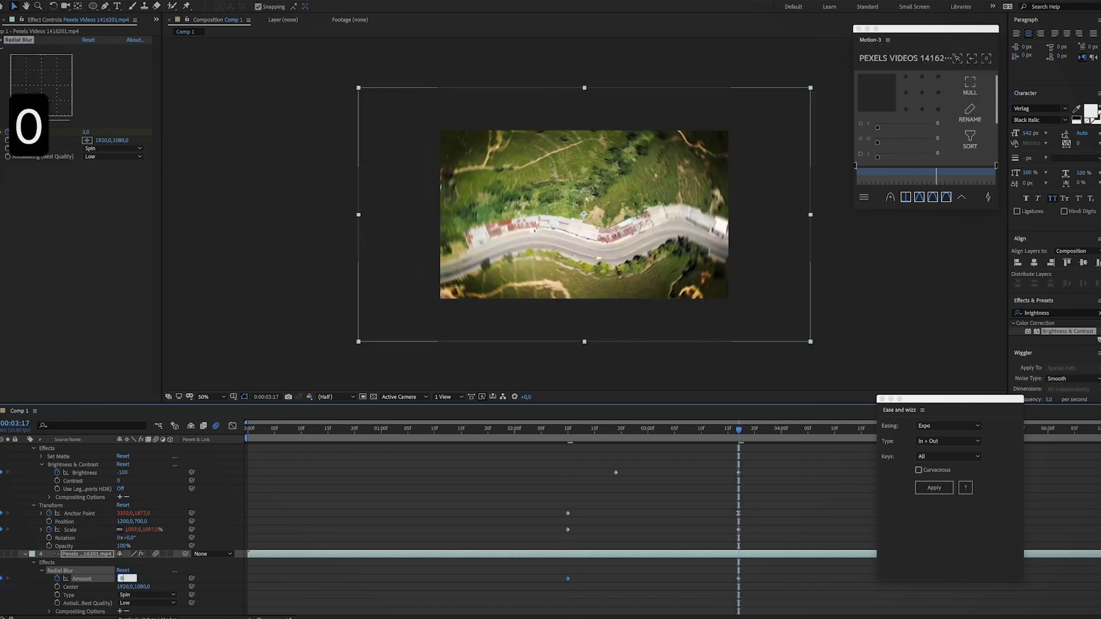
pyautogui.press('Return')
# Step: Set a Radial Blur Amount keyframe of 2 at 03:11
pyautogui.click(705, 431)
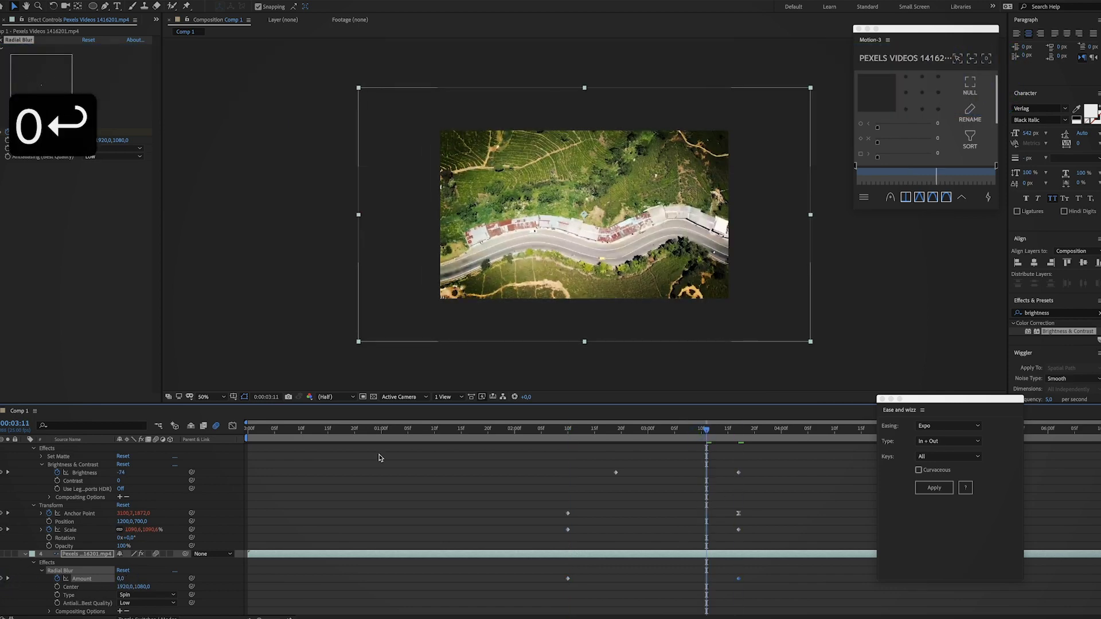
pyautogui.moveTo(122, 580)
pyautogui.mouseDown()
pyautogui.moveTo(155, 582)
pyautogui.moveTo(122, 583)
pyautogui.mouseUp()
pyautogui.click(122, 580)
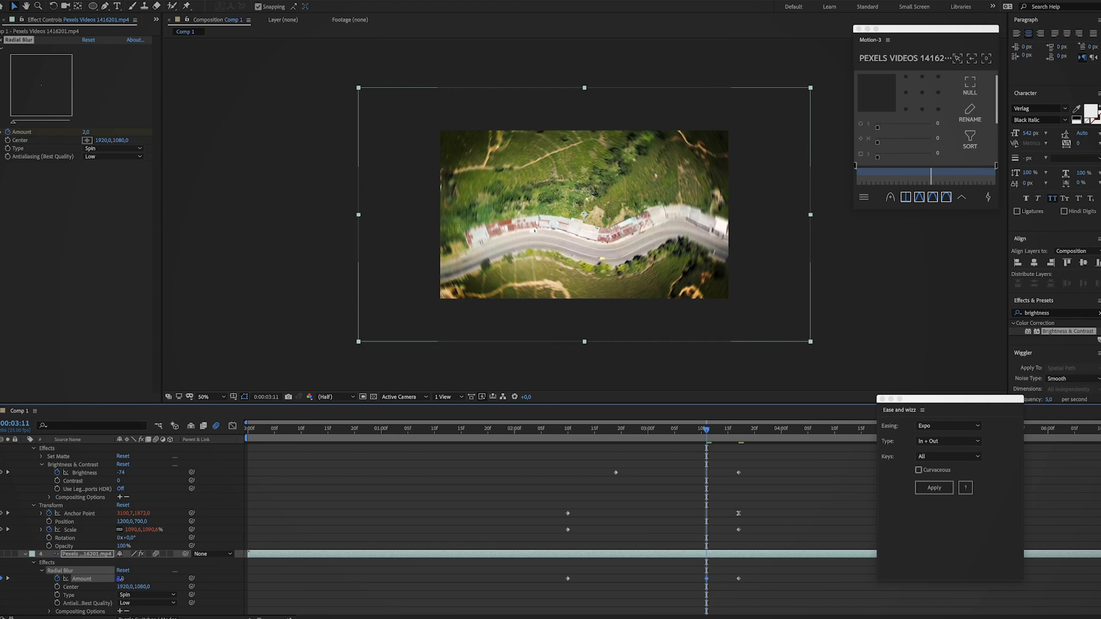
# Step: Raise the blur peak Amount to 6 and preview from 02:08
pyautogui.write('6')
pyautogui.press('Return')
pyautogui.click(560, 438)
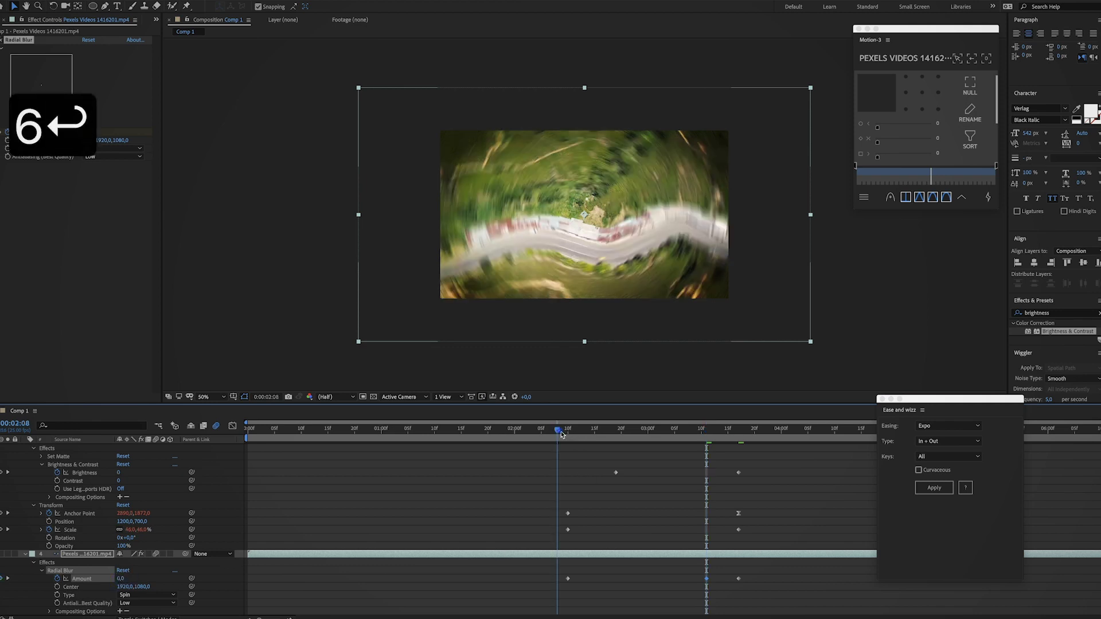
pyautogui.press('space')
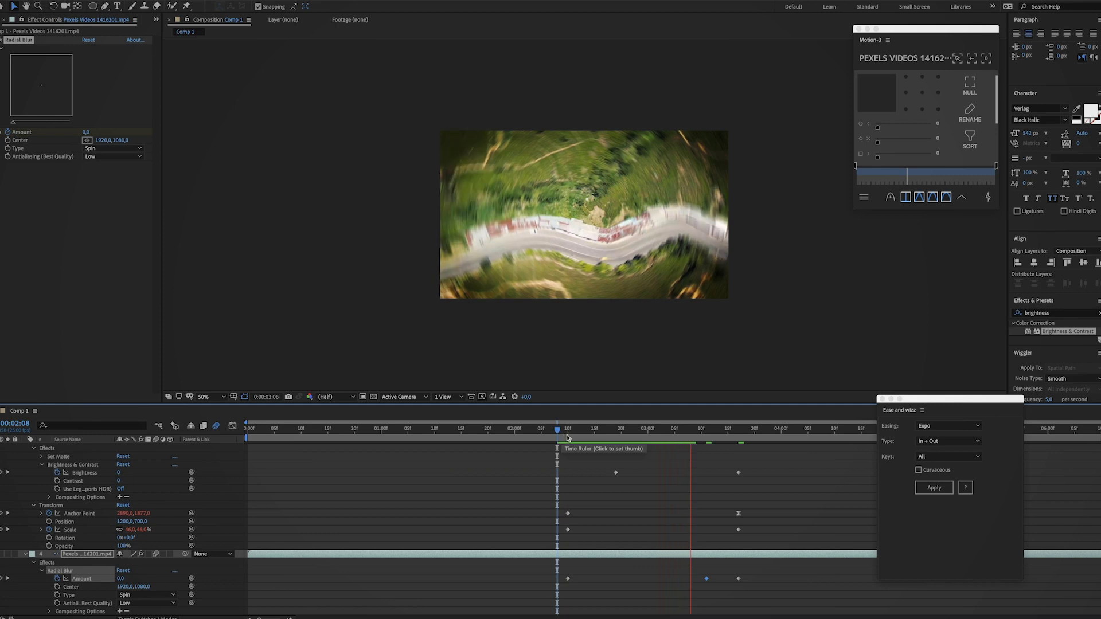
pyautogui.press('space')
# Step: Move the Radial Blur Amount keyframes earlier around 3:01 and ease them
pyautogui.click(659, 432)
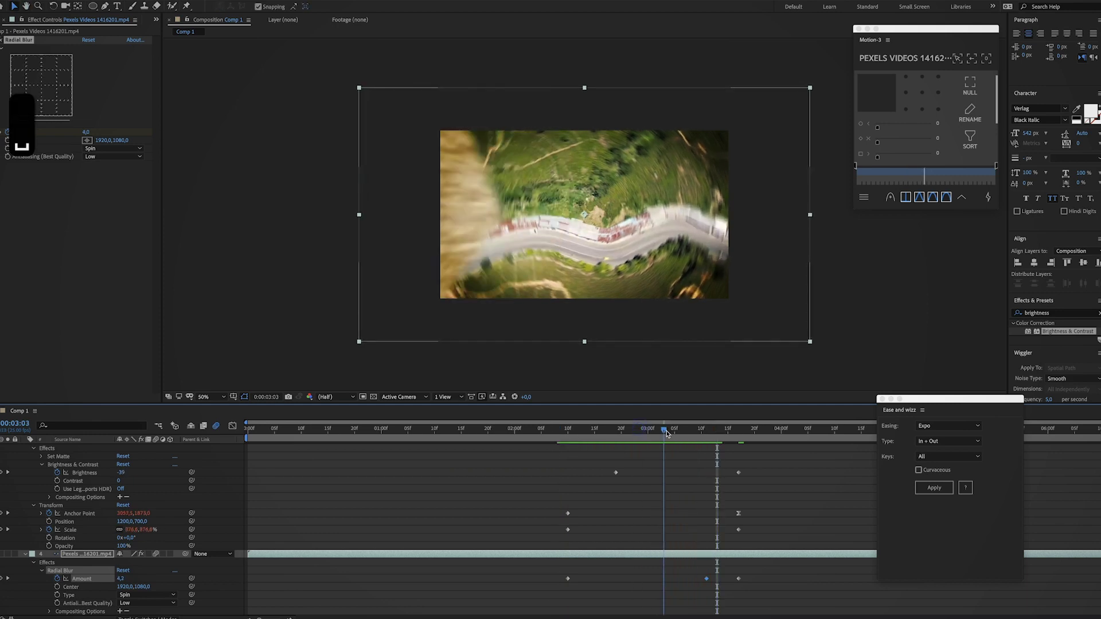
pyautogui.press('pagedown')
pyautogui.click(652, 430)
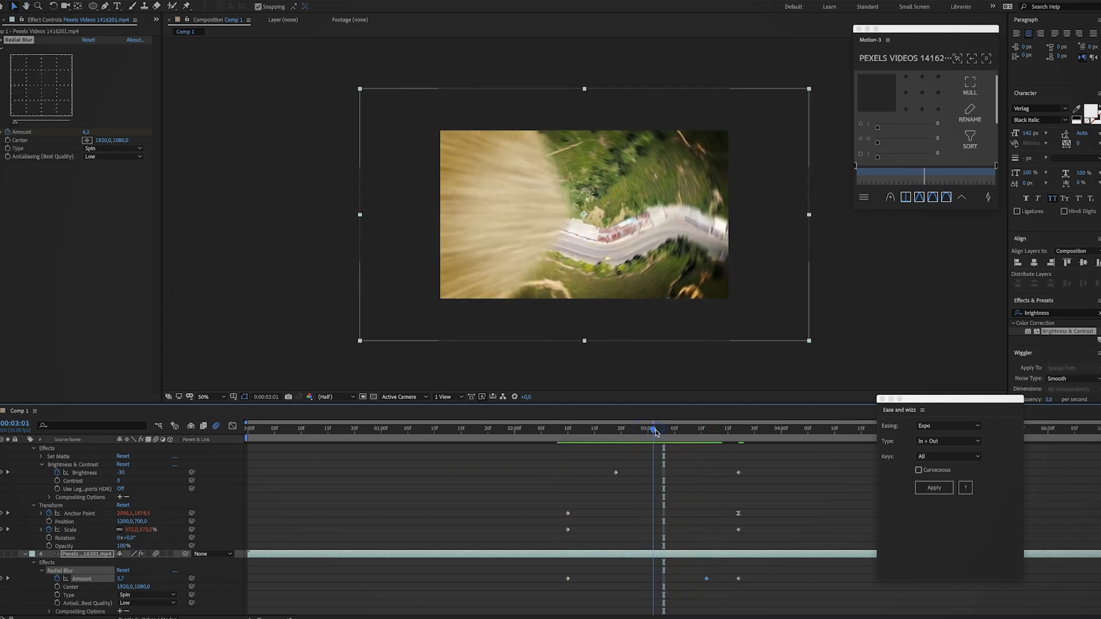
pyautogui.moveTo(694, 580); pyautogui.dragTo(654, 579)
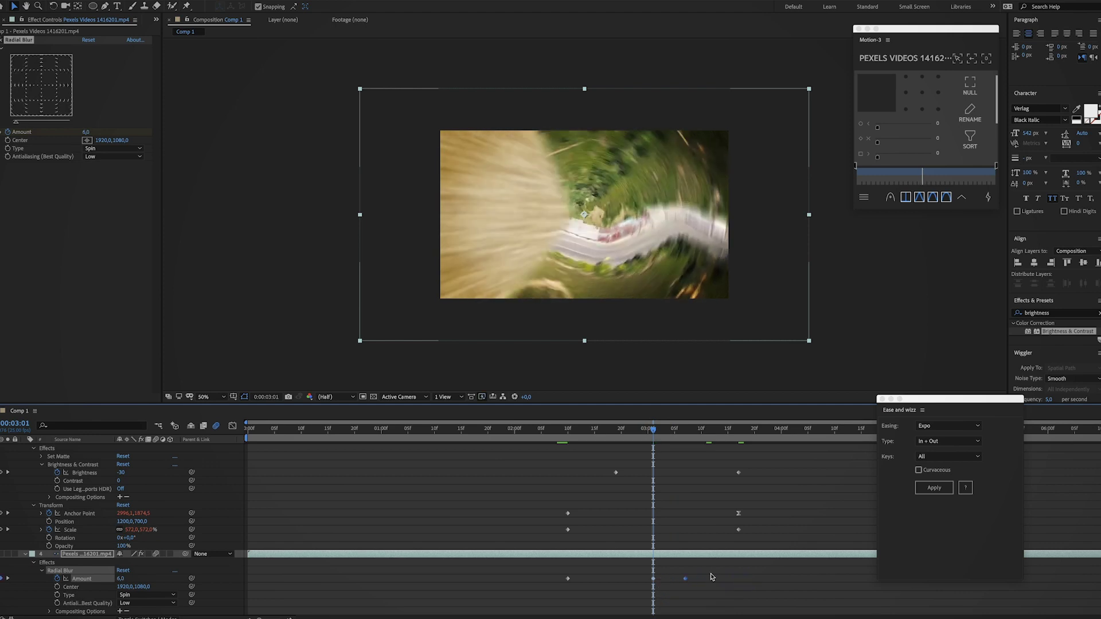
pyautogui.moveTo(685, 579); pyautogui.dragTo(664, 579)
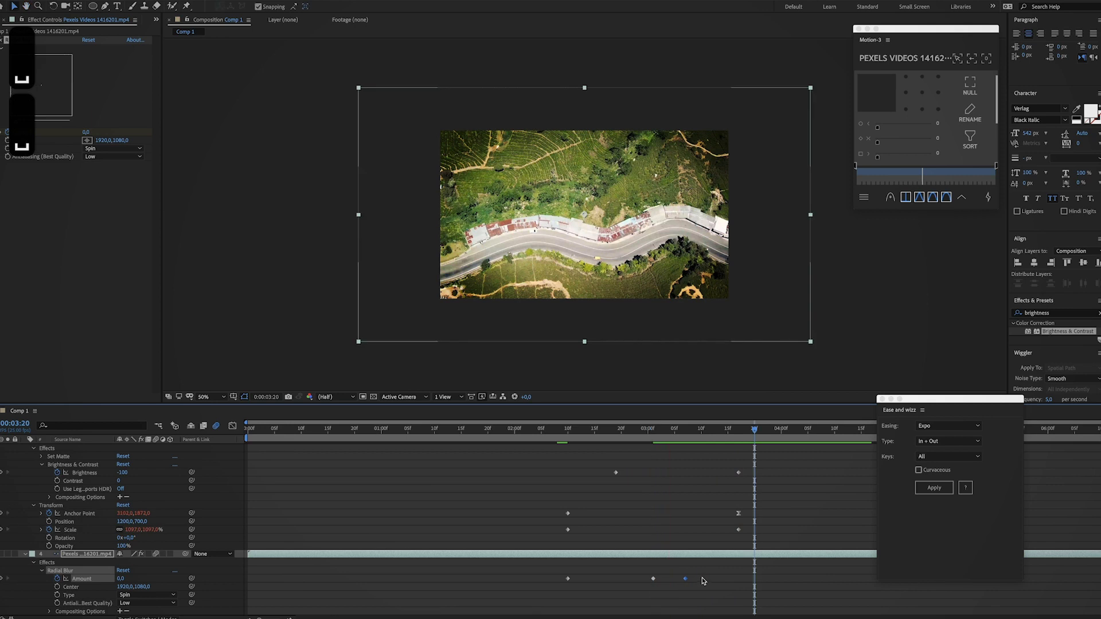
pyautogui.press(',')
pyautogui.click(650, 430)
pyautogui.moveTo(650, 431); pyautogui.dragTo(653, 431)
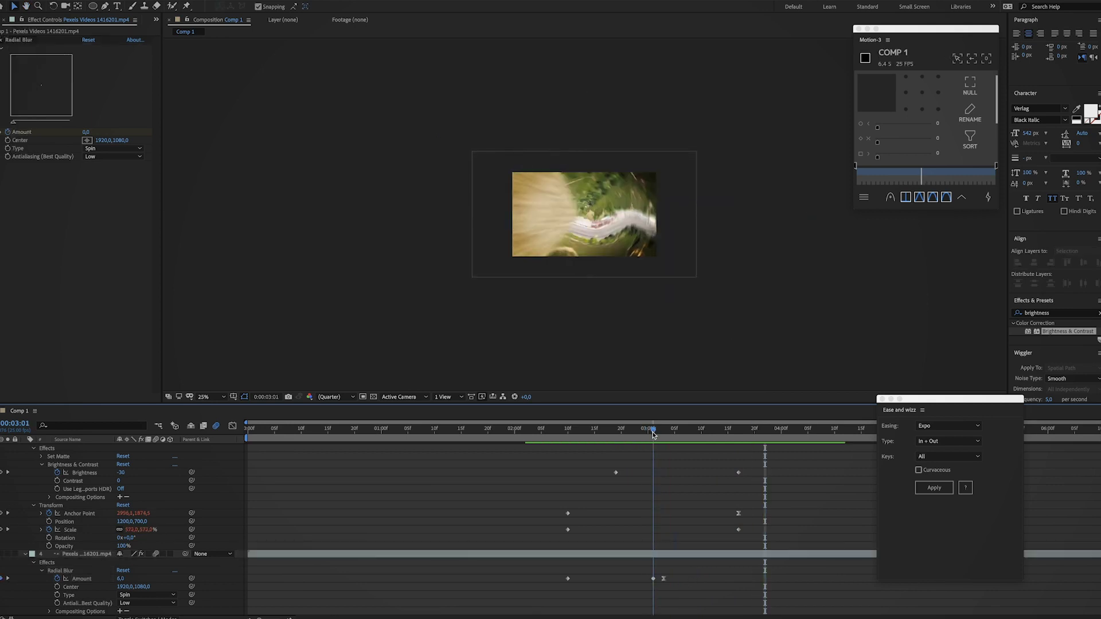
pyautogui.moveTo(663, 579); pyautogui.dragTo(653, 579)
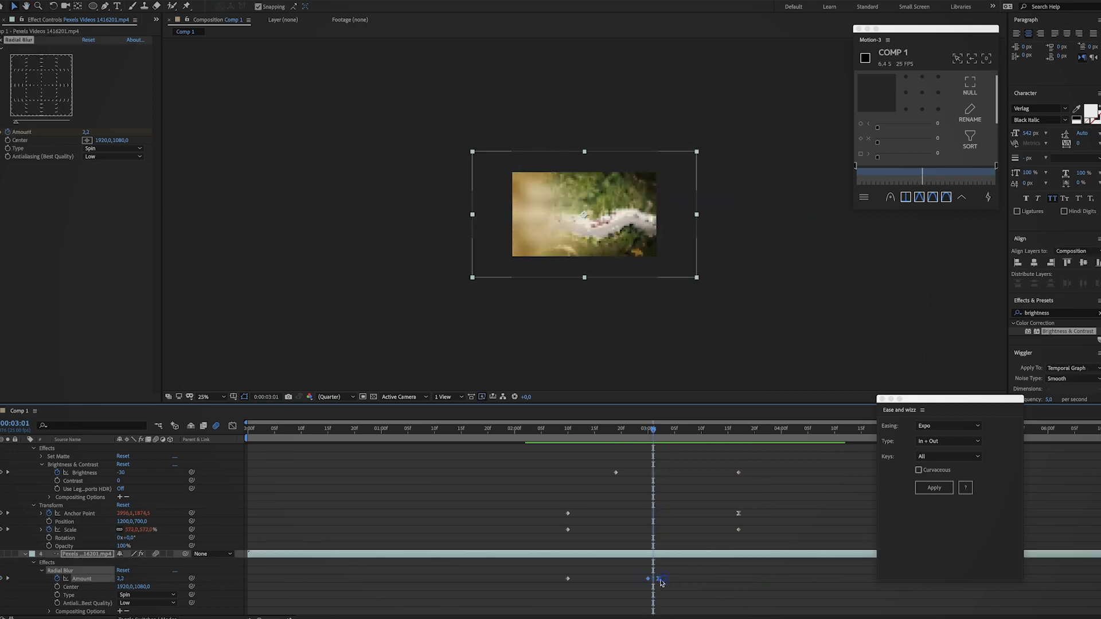
# Step: Reset the viewer to 50% and preview the blur from 1:22
pyautogui.click(612, 431)
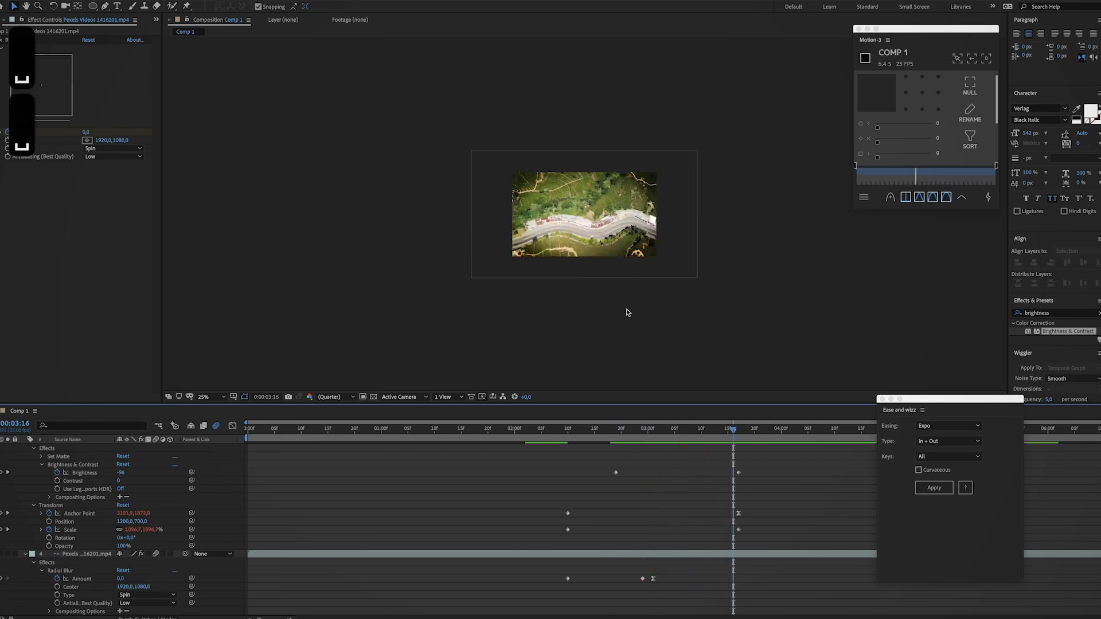
pyautogui.press('.')
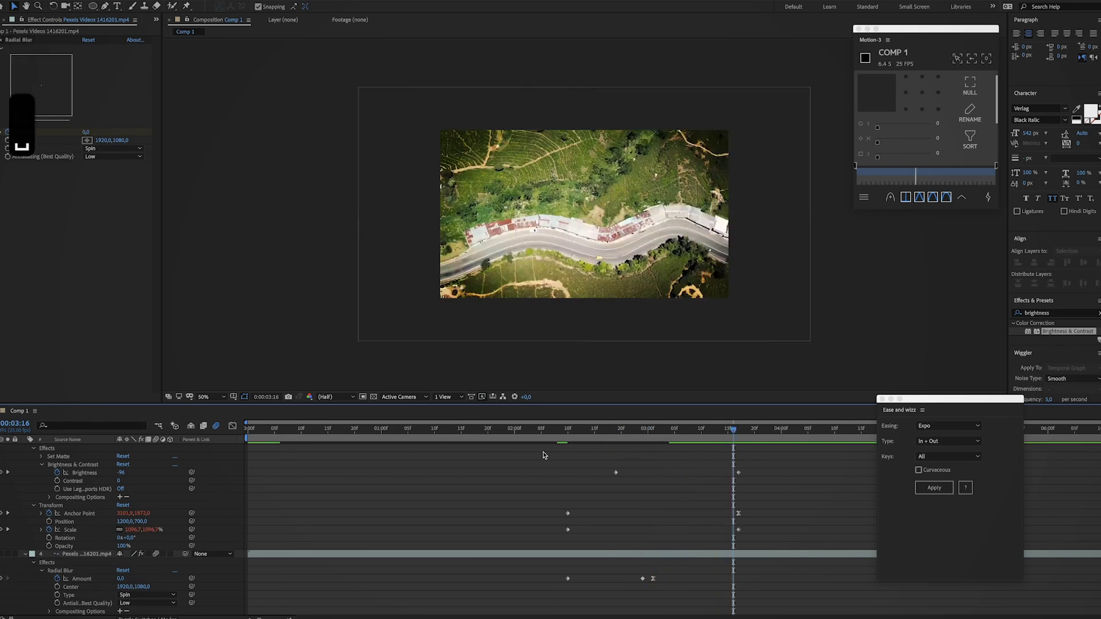
pyautogui.moveTo(533, 435); pyautogui.dragTo(499, 431)
pyautogui.press('space')
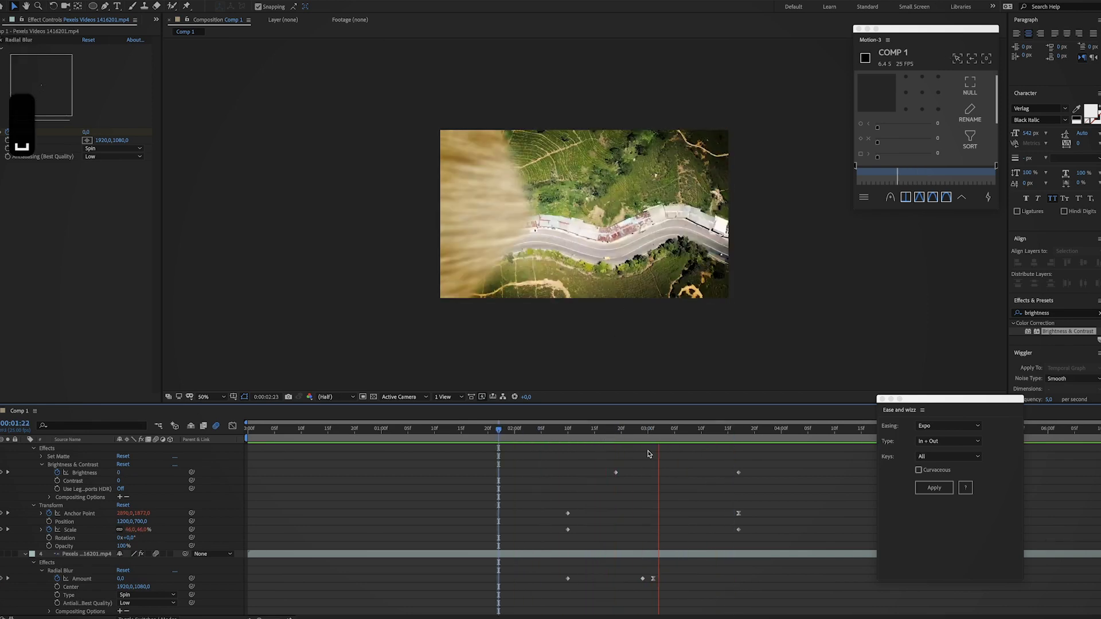
pyautogui.press('space')
# Step: Create a new 1920 × 1080 composition, Comp 2, from the Project panel
pyautogui.press(',')
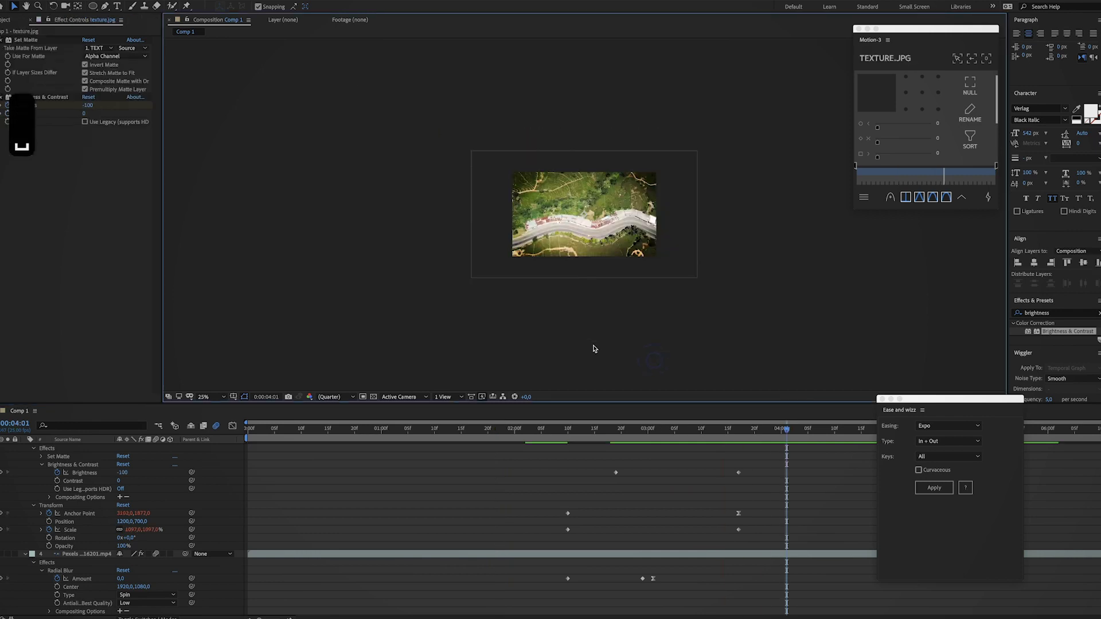
pyautogui.hotkey('ctrl', '0')
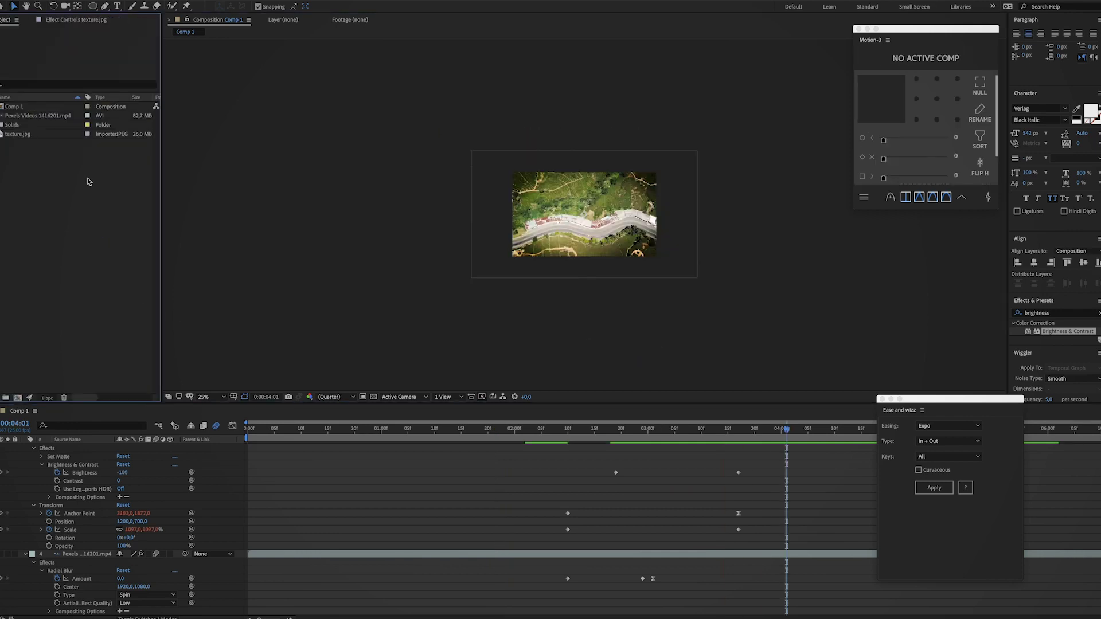
pyautogui.rightClick(72, 202)
pyautogui.click(86, 205)
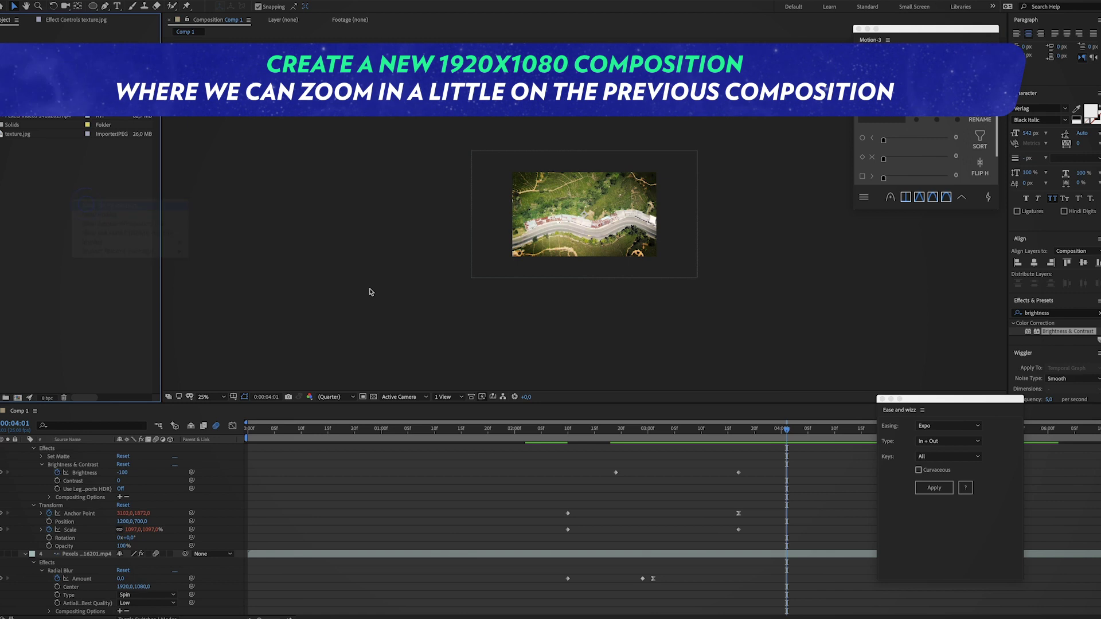
pyautogui.click(526, 256)
pyautogui.write('1920')
pyautogui.press('Tab')
pyautogui.write('1080')
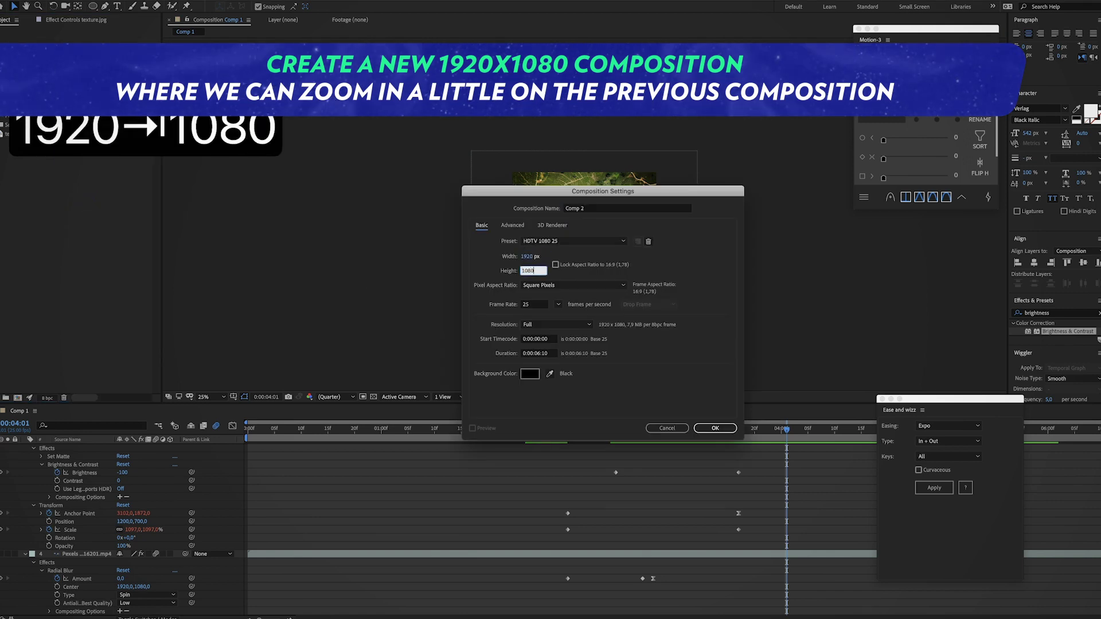
pyautogui.press('Return')
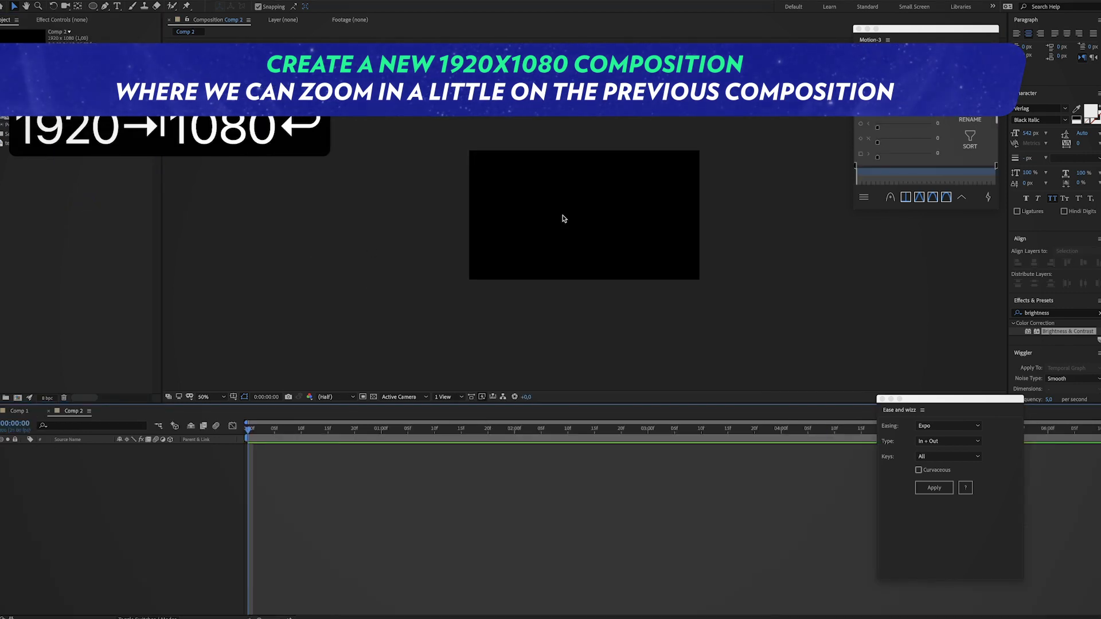
# Step: Drop Comp 1 into the Comp 2 timeline and nudge it slightly right and down
pyautogui.moveTo(14, 107); pyautogui.dragTo(118, 503)
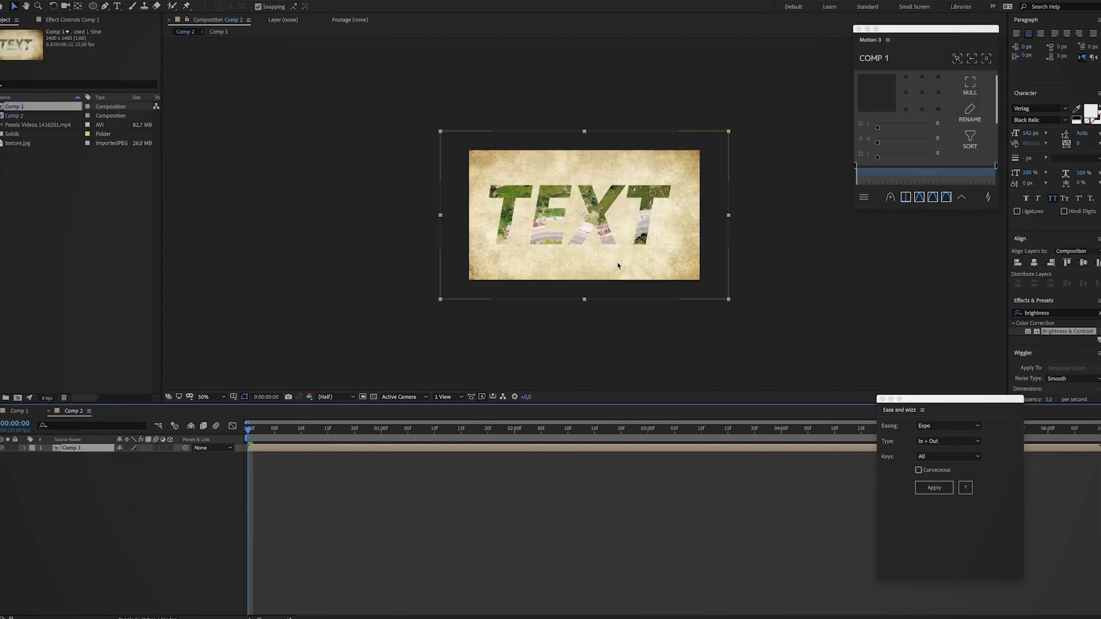
pyautogui.press('Right')
pyautogui.press('Right')
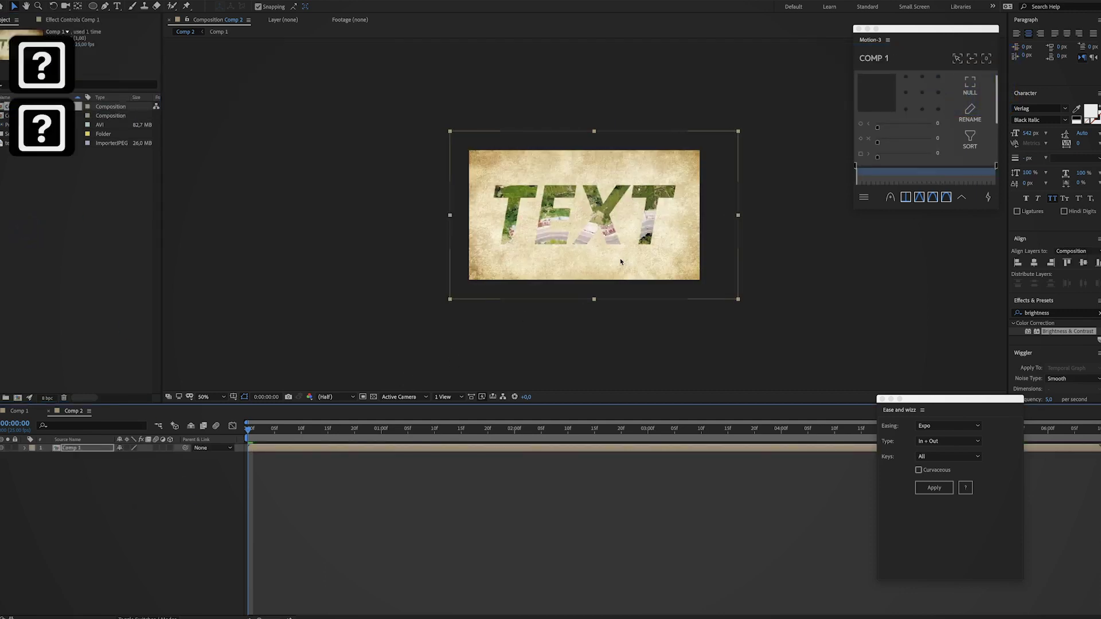
pyautogui.press('Right')
pyautogui.press('Right')
pyautogui.press('Down')
pyautogui.press('Down')
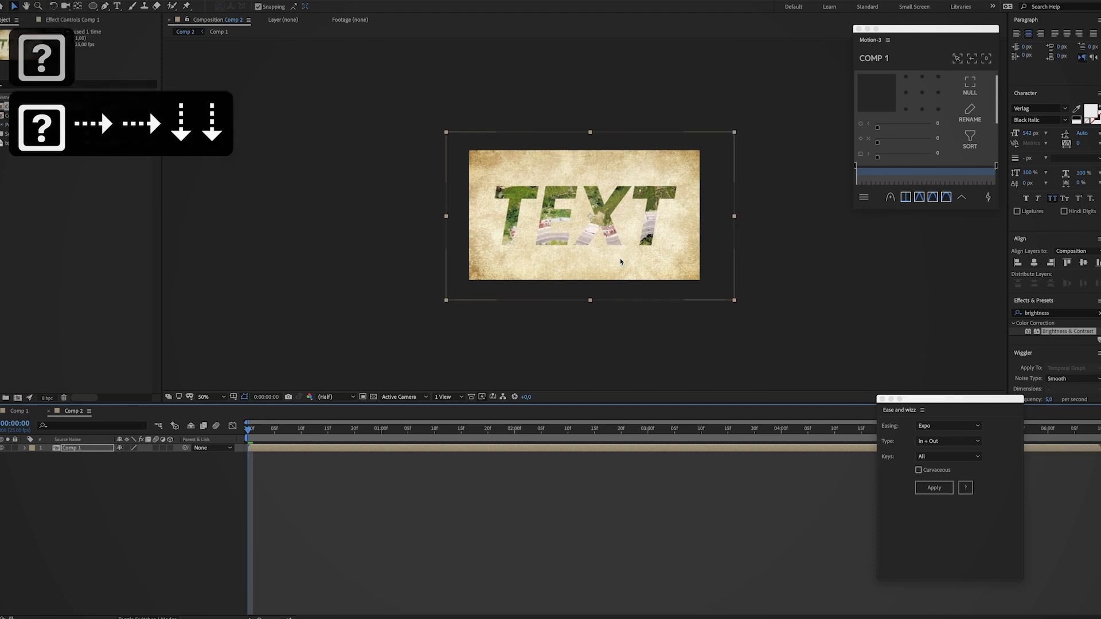
pyautogui.press('Right')
pyautogui.press('Right')
pyautogui.click(549, 350)
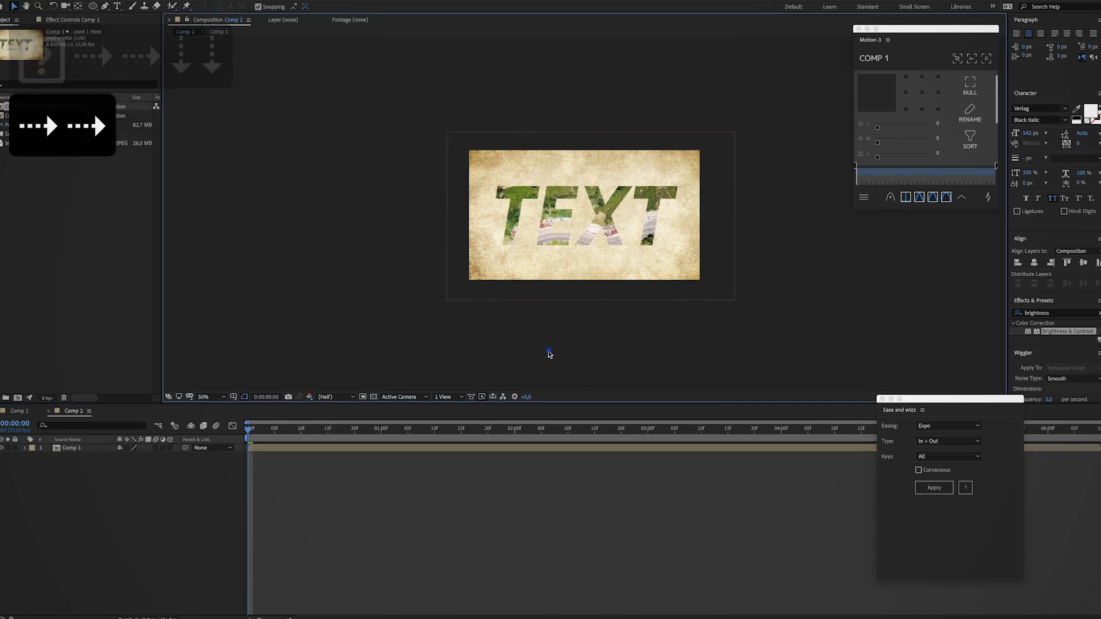
# Step: Set Comp 1 Scale keyframes at 0:00 and at 2:16
pyautogui.click(24, 449)
pyautogui.click(32, 457)
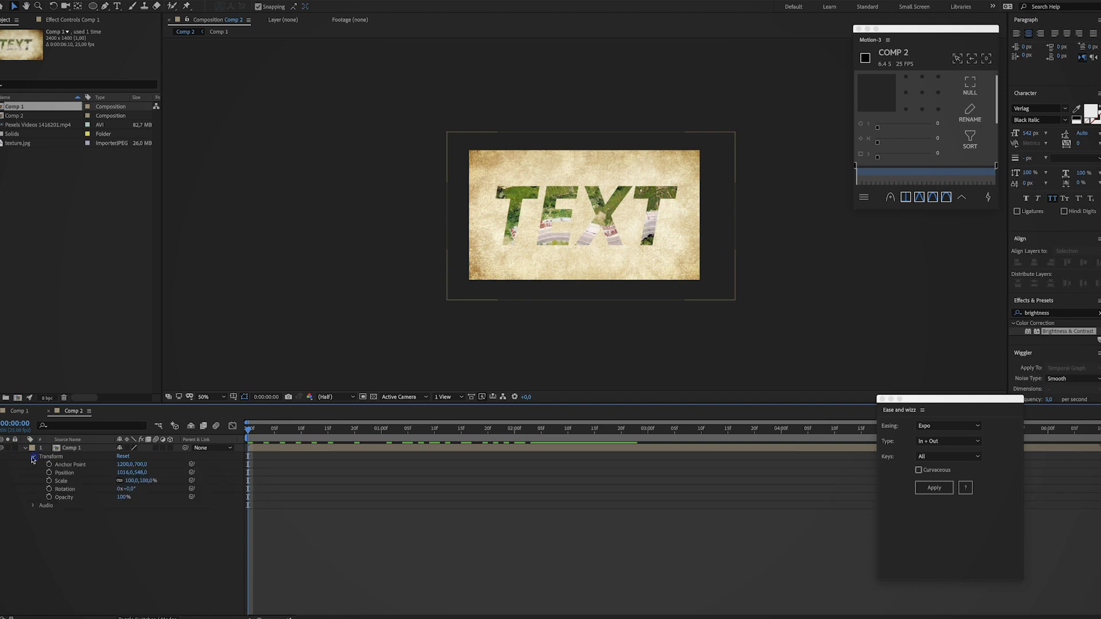
pyautogui.click(50, 481)
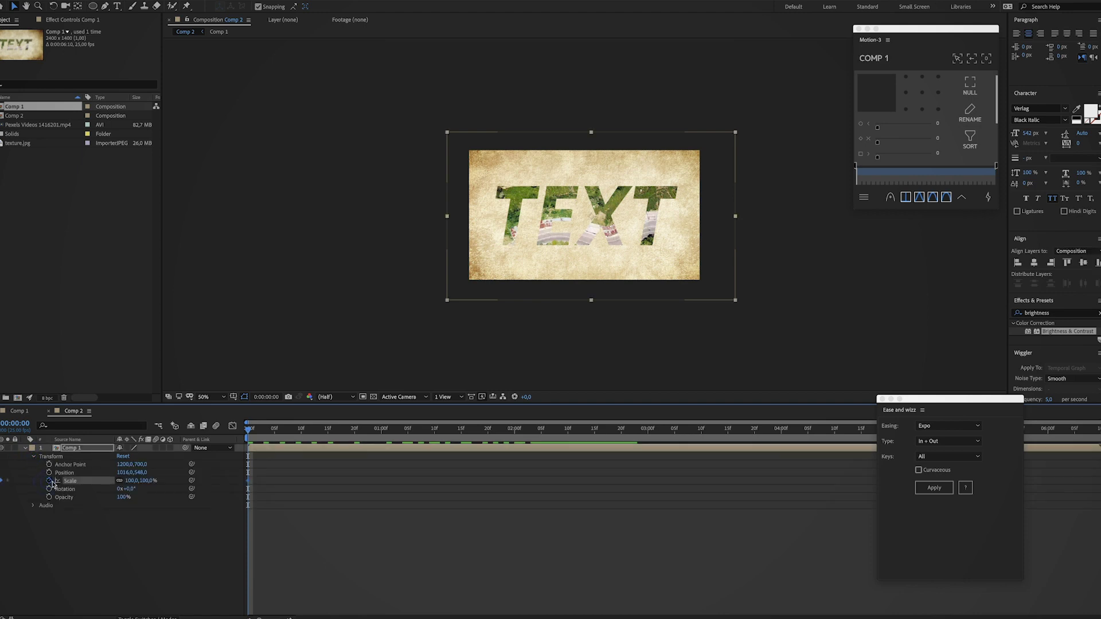
pyautogui.moveTo(276, 433); pyautogui.dragTo(601, 445)
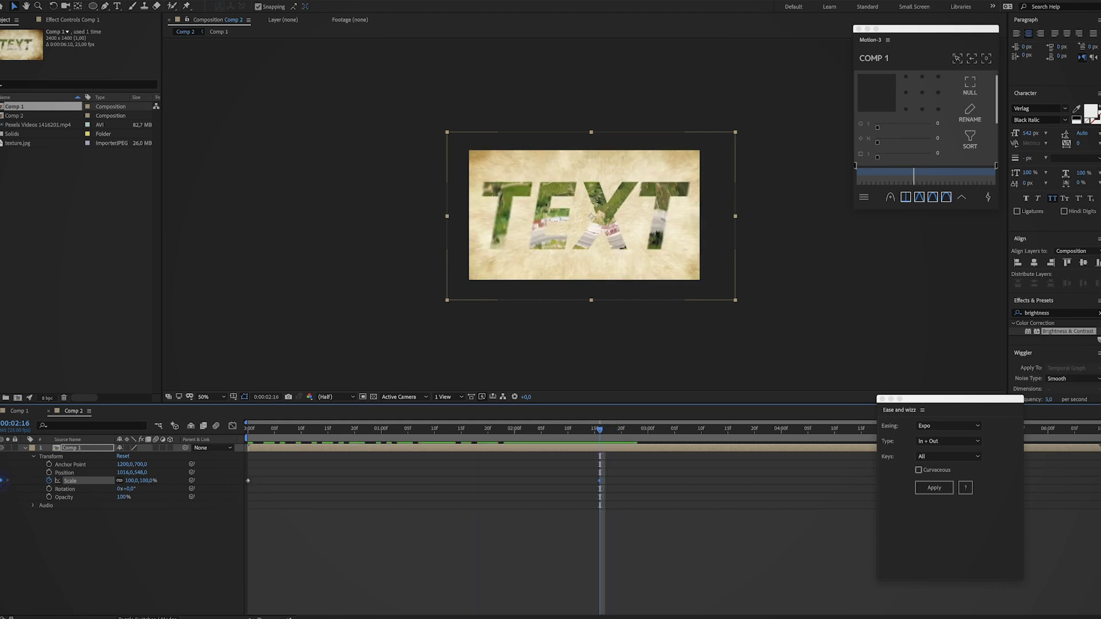
pyautogui.click(1, 481)
# Step: Set Comp 1's starting Scale to 95% at 0:00 and preview the zoom
pyautogui.press('Home')
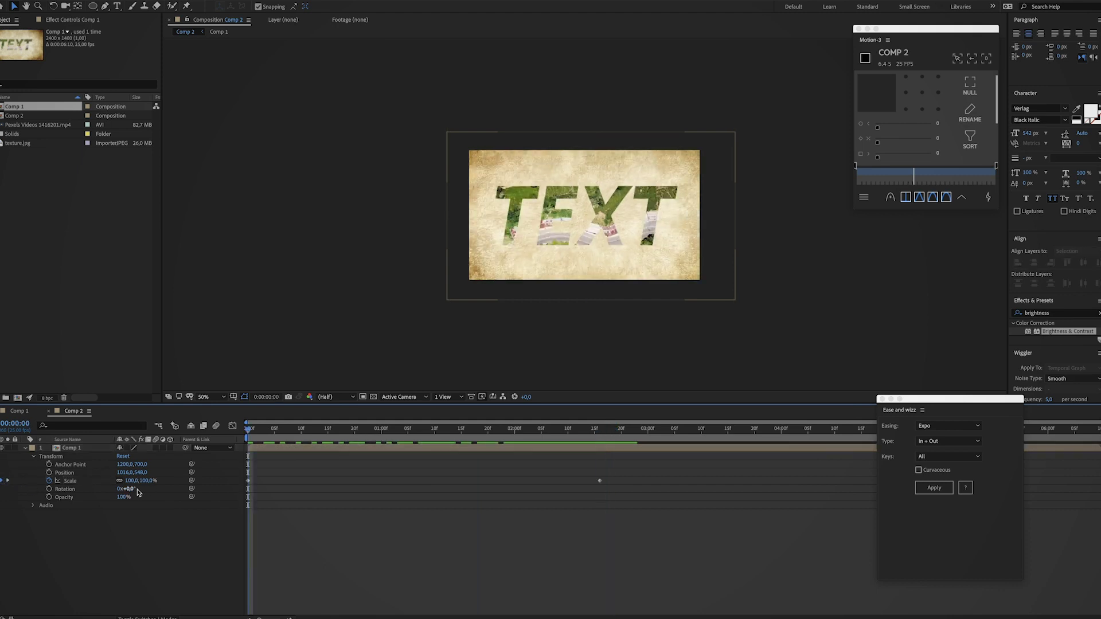
pyautogui.write('9')
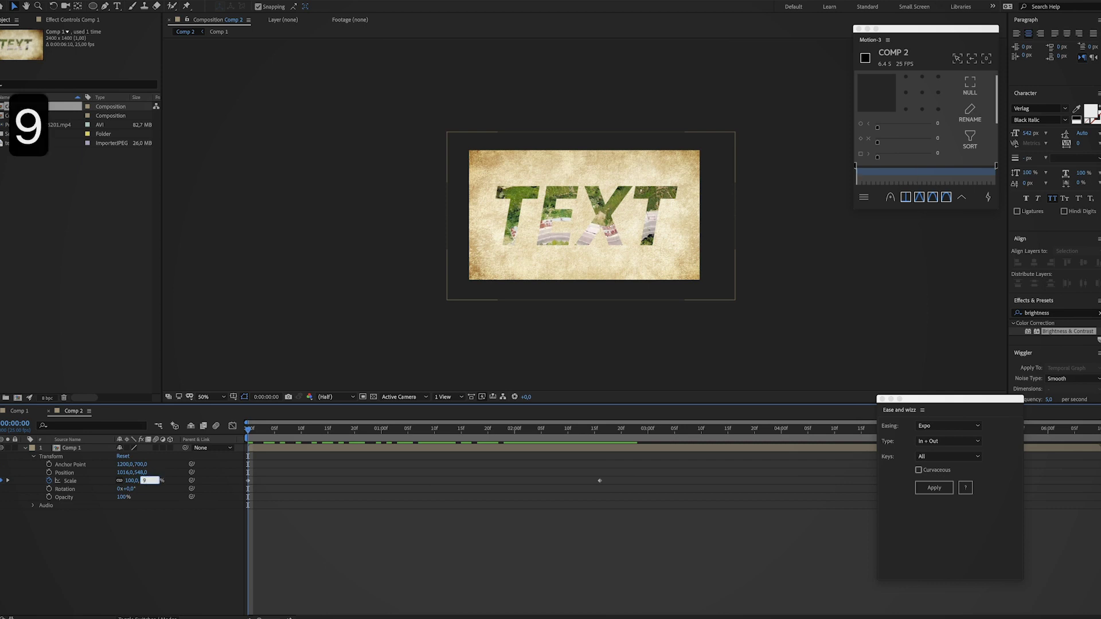
pyautogui.write('5')
pyautogui.press('Return')
pyautogui.press('space')
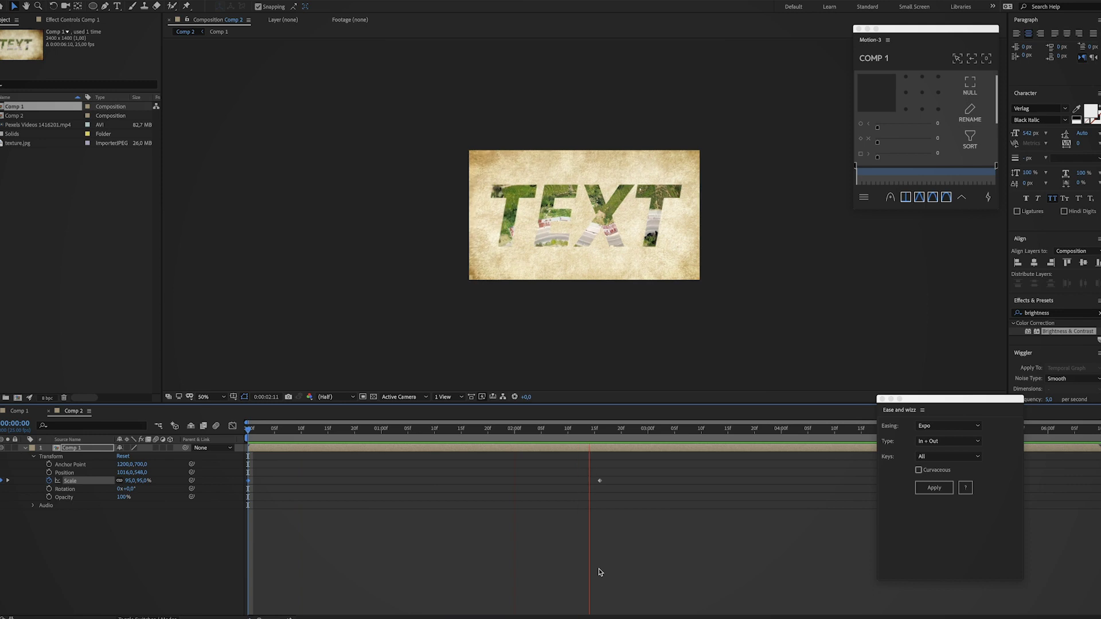
pyautogui.press('space')
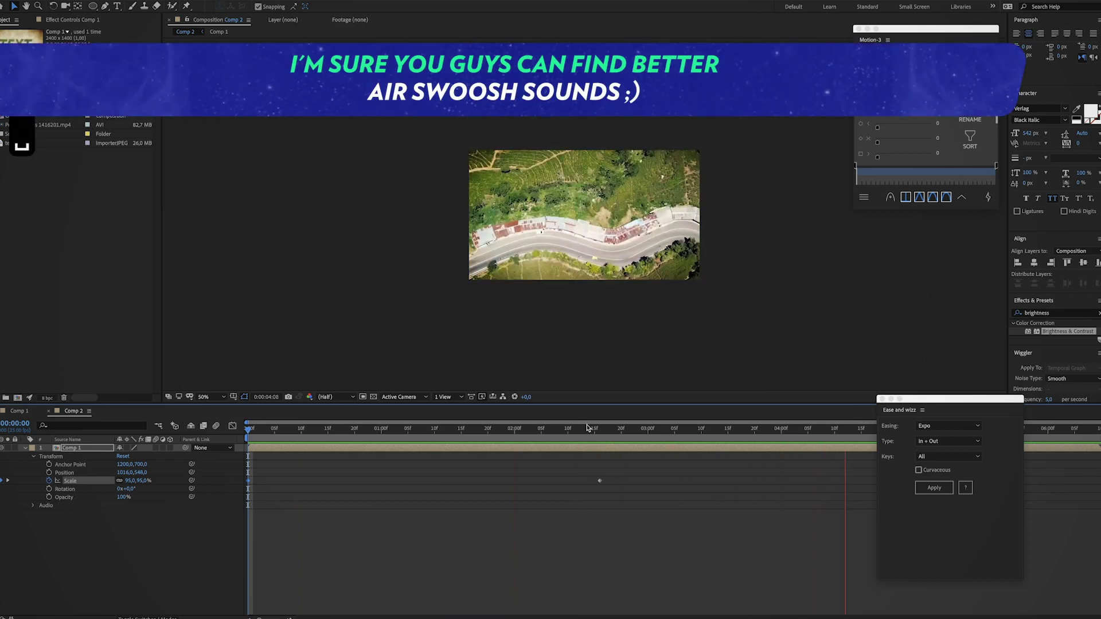
# Step: Easy Ease the end Scale keyframe, move it later toward 3:08, and preview
pyautogui.click(600, 480)
pyautogui.rightClick(600, 481)
pyautogui.moveTo(641, 593)
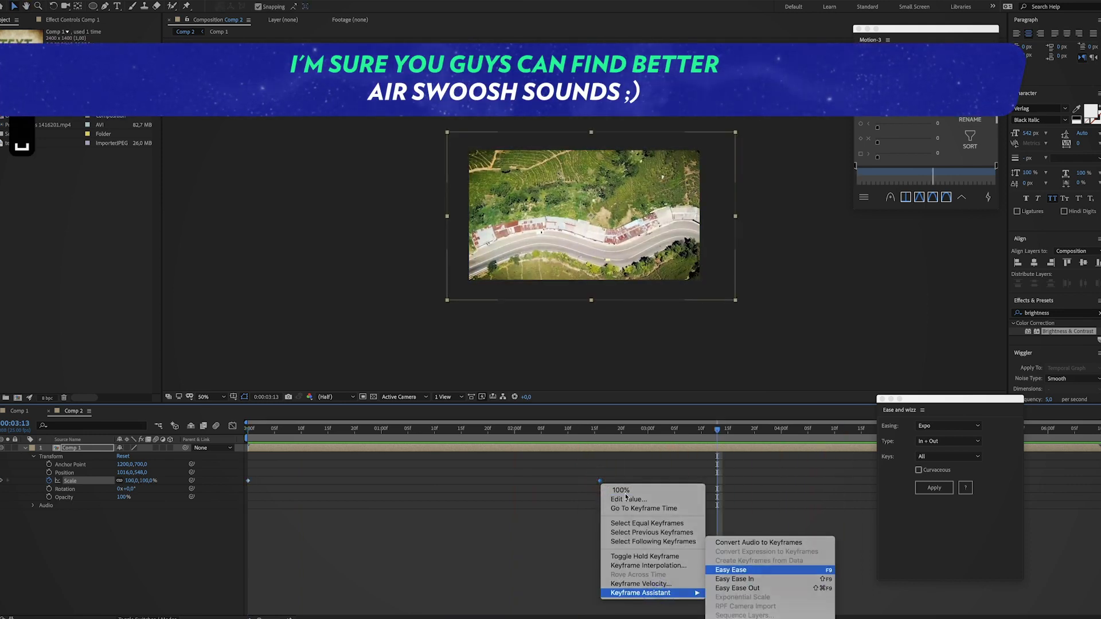
pyautogui.press('F9')
pyautogui.click(607, 430)
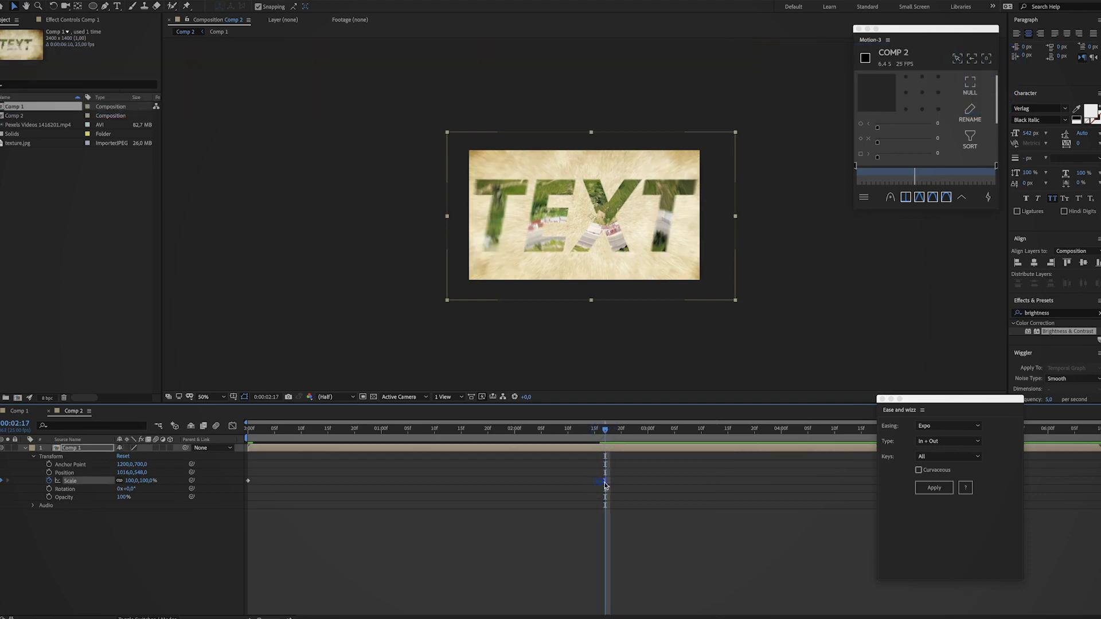
pyautogui.moveTo(605, 481); pyautogui.dragTo(626, 482)
pyautogui.click(648, 520)
pyautogui.press('space')
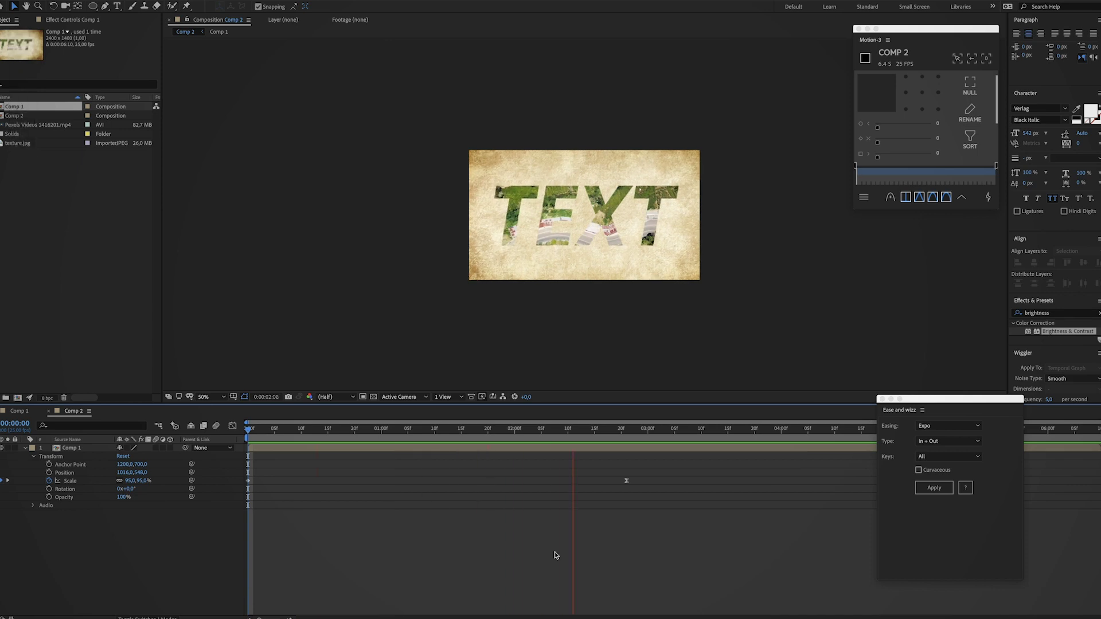
pyautogui.press('space')
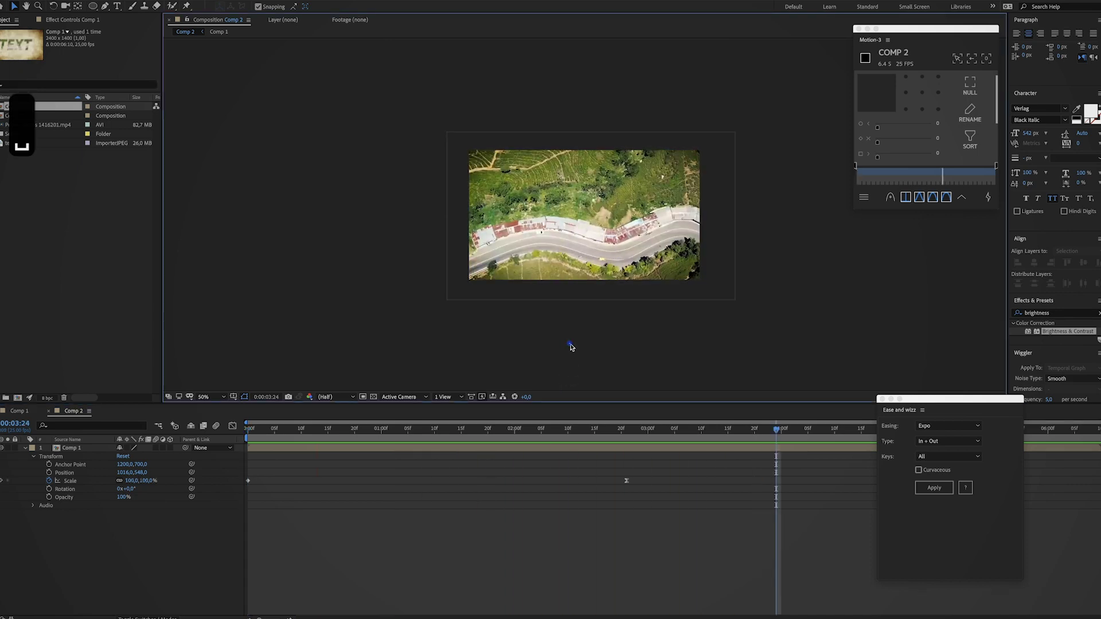